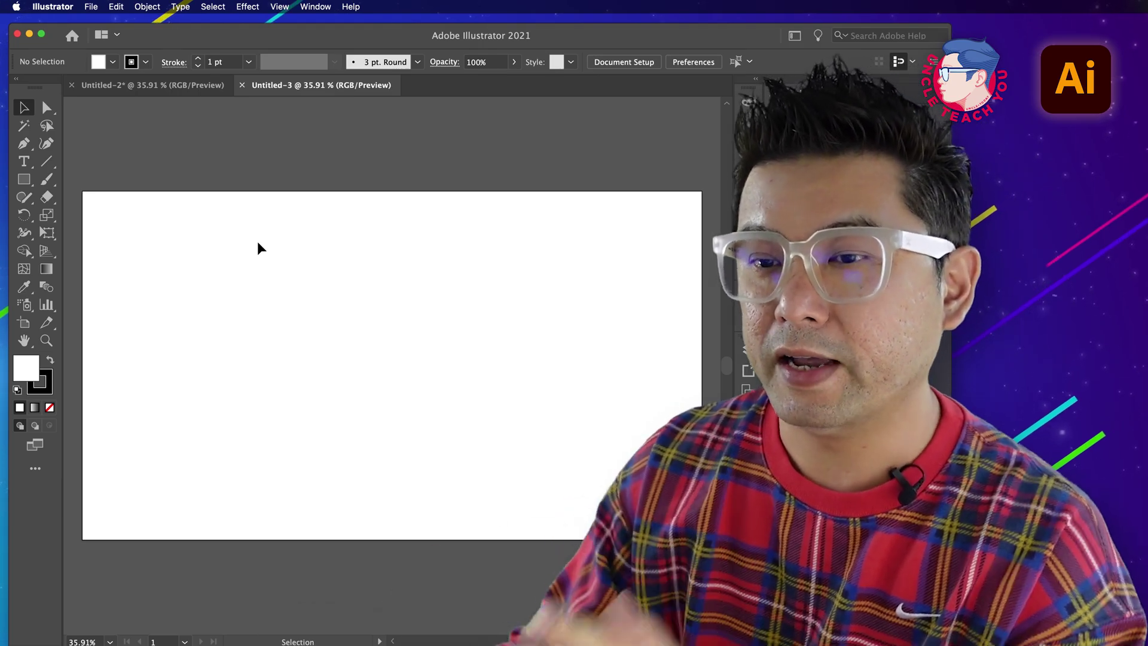
Step: Draw a rectangle about 239 × 103 px near the artboard's upper left corner and cross it with two diagonal Pen lines
click(24, 179)
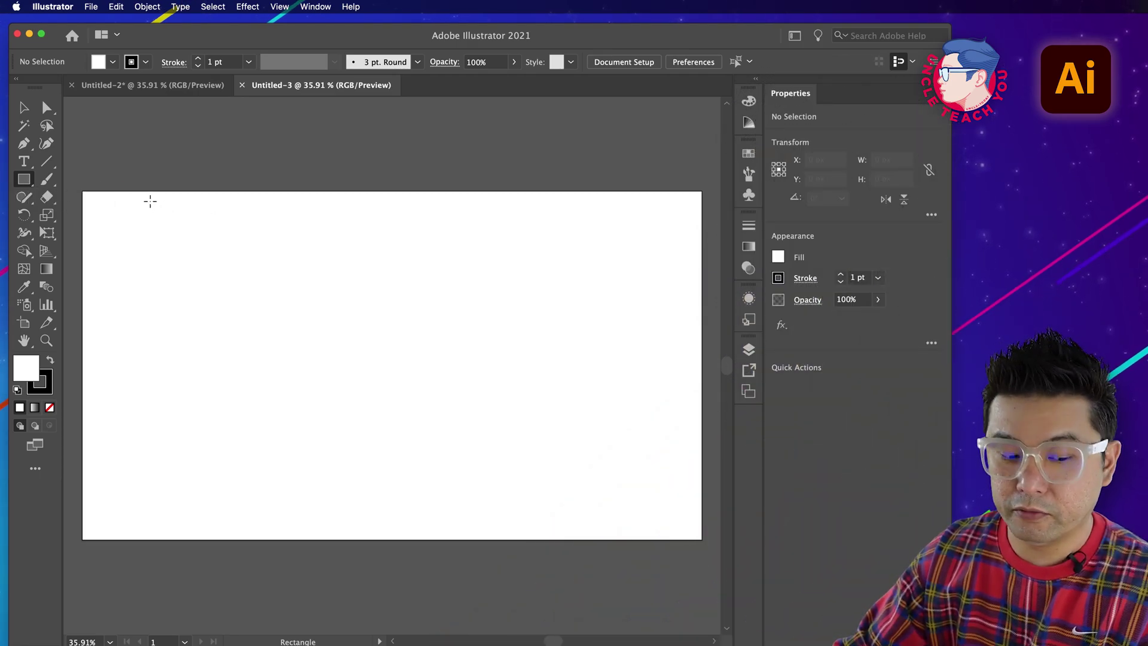
drag(150, 200, 227, 233)
key(p)
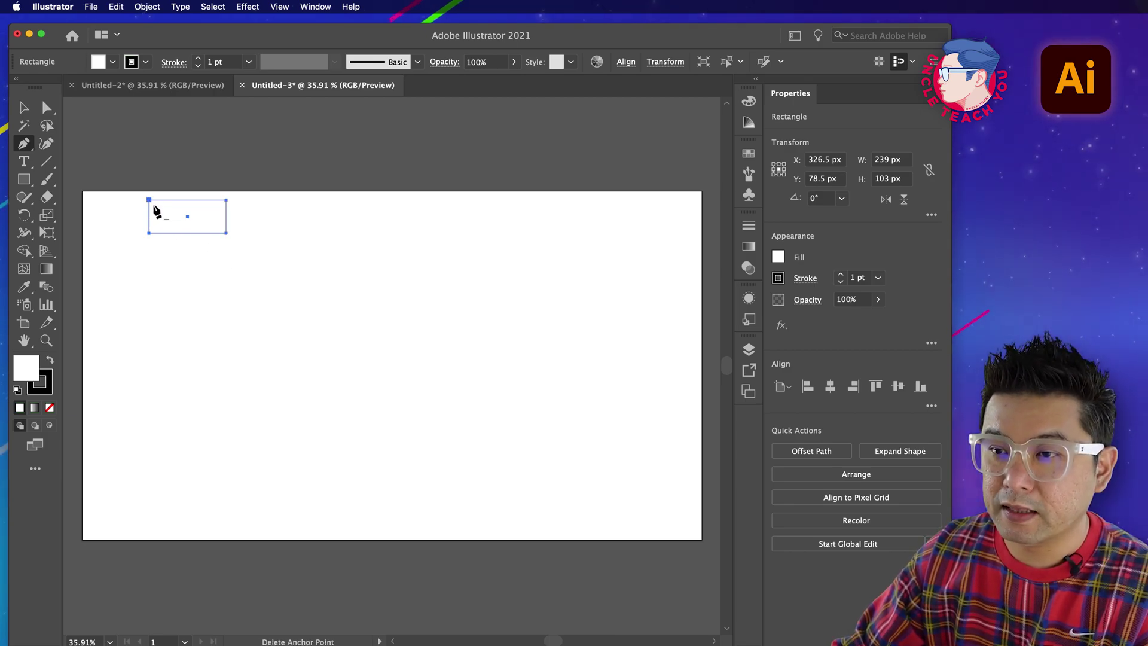
key(super)
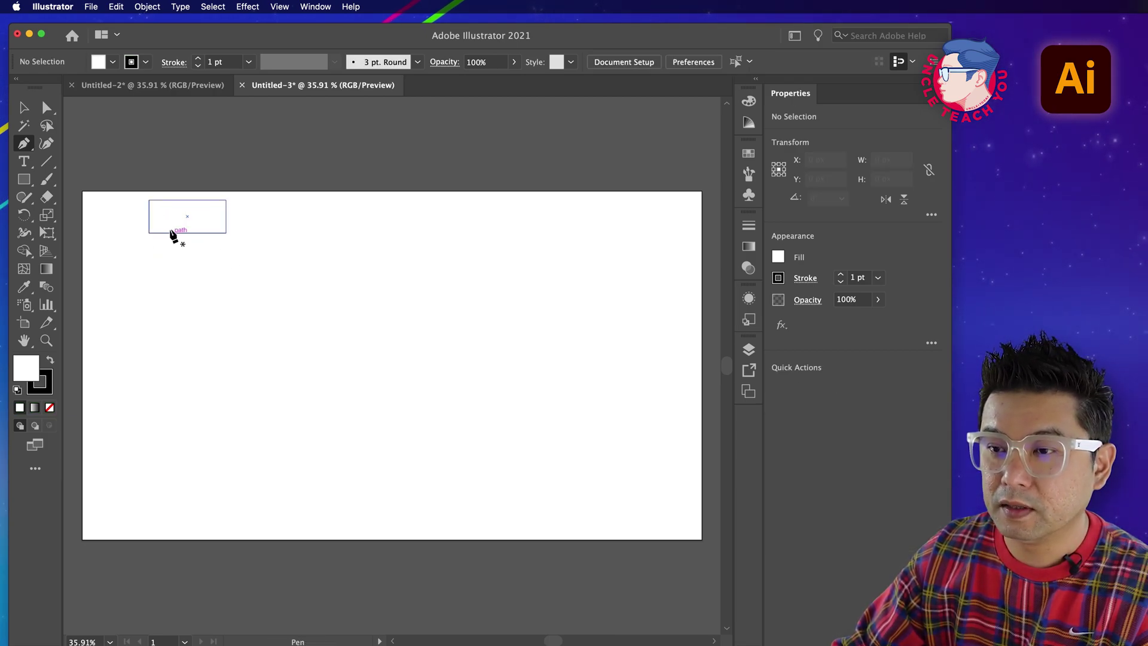
click(149, 199)
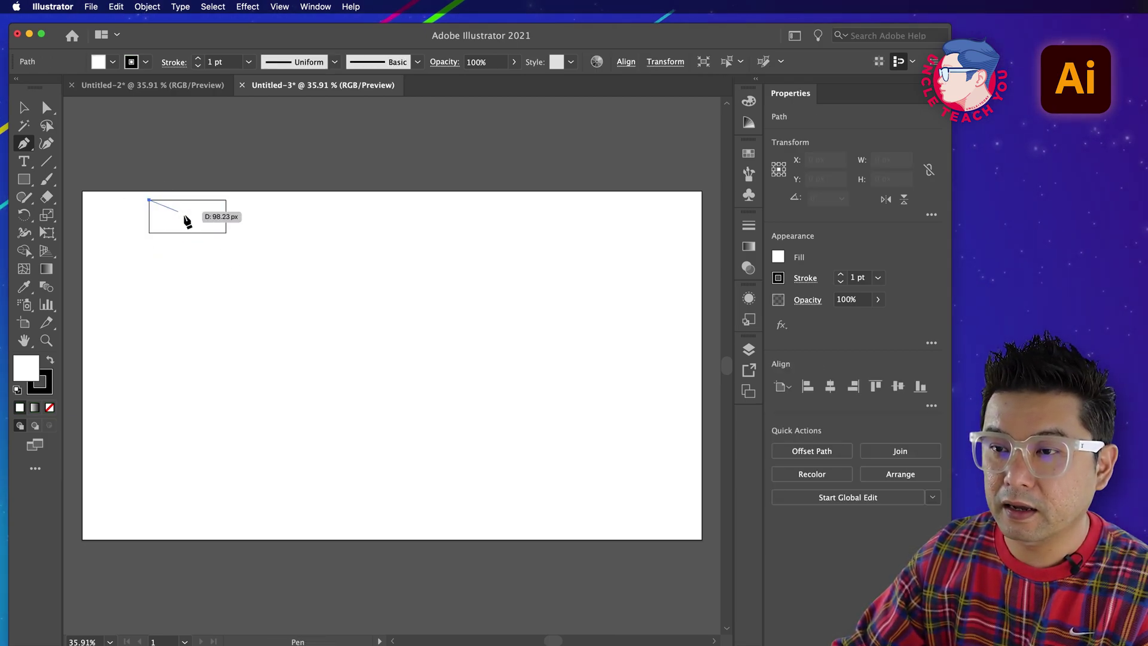
click(226, 233)
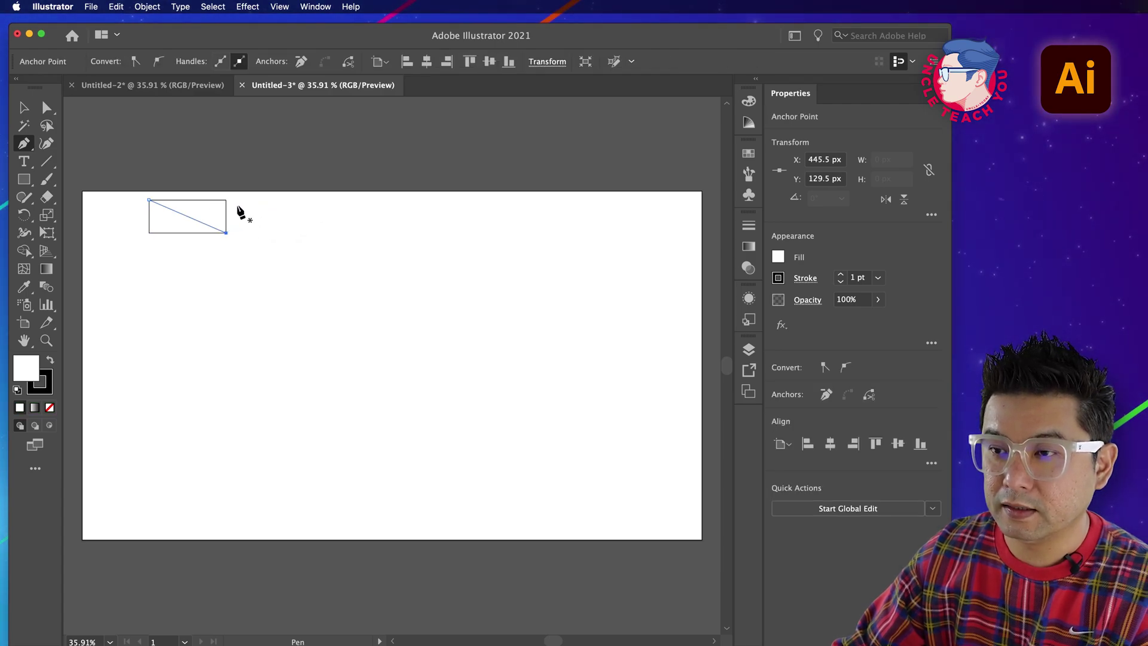
click(226, 200)
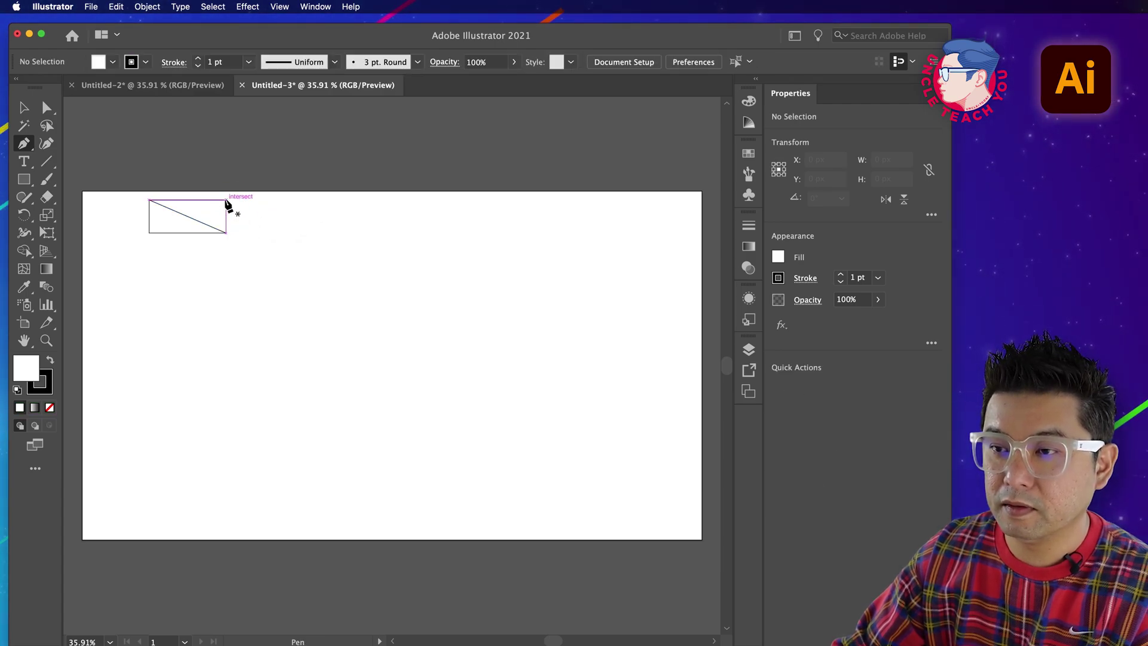
click(149, 233)
key(super+shift+a)
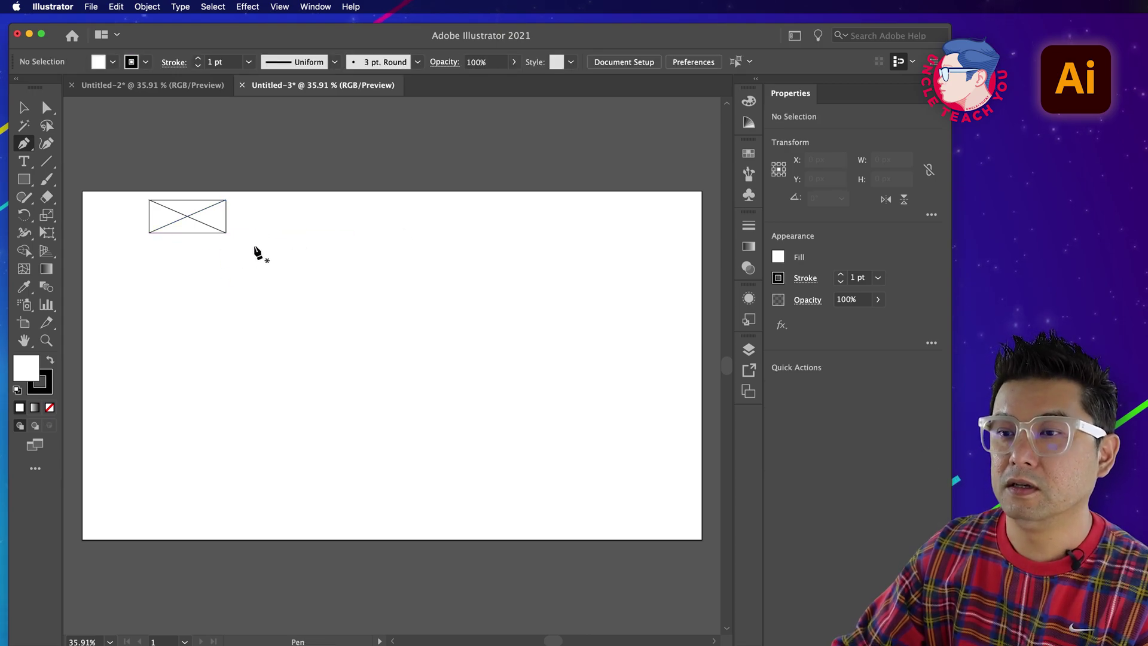
Step: Group the rectangle with its two diagonal lines
key(v)
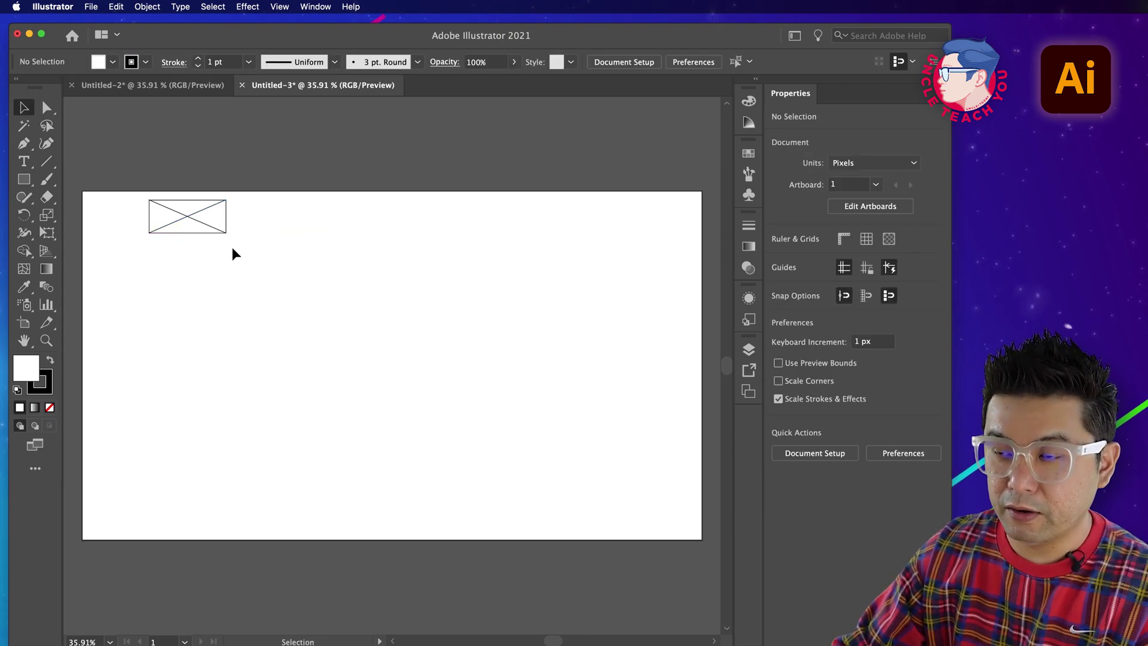
click(175, 210)
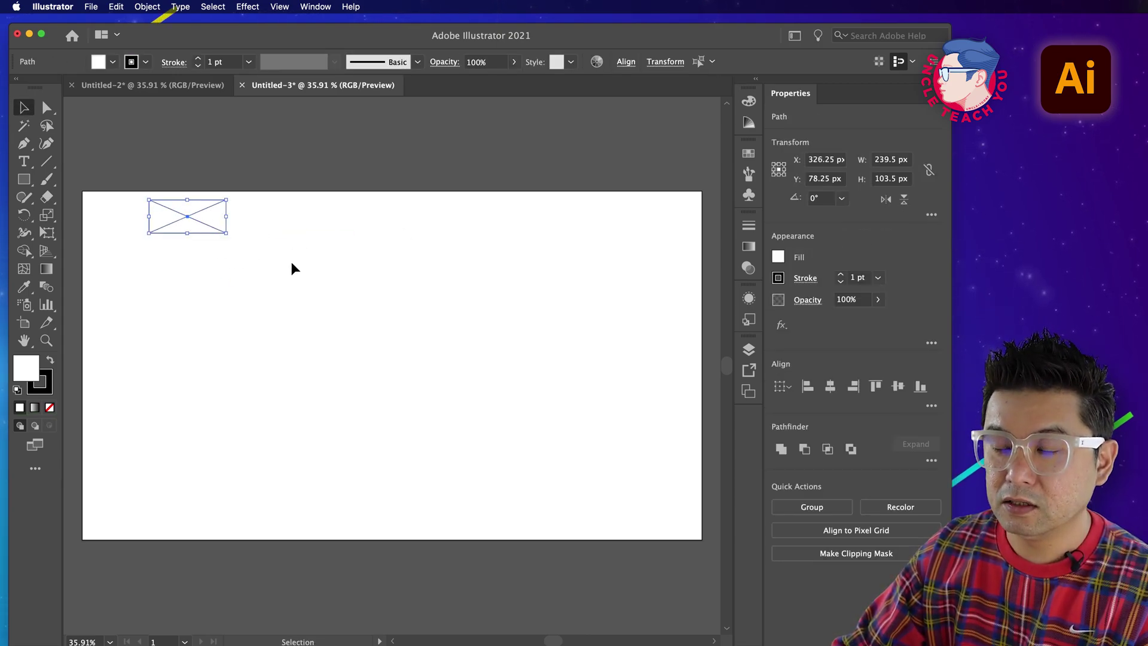
right_click(192, 209)
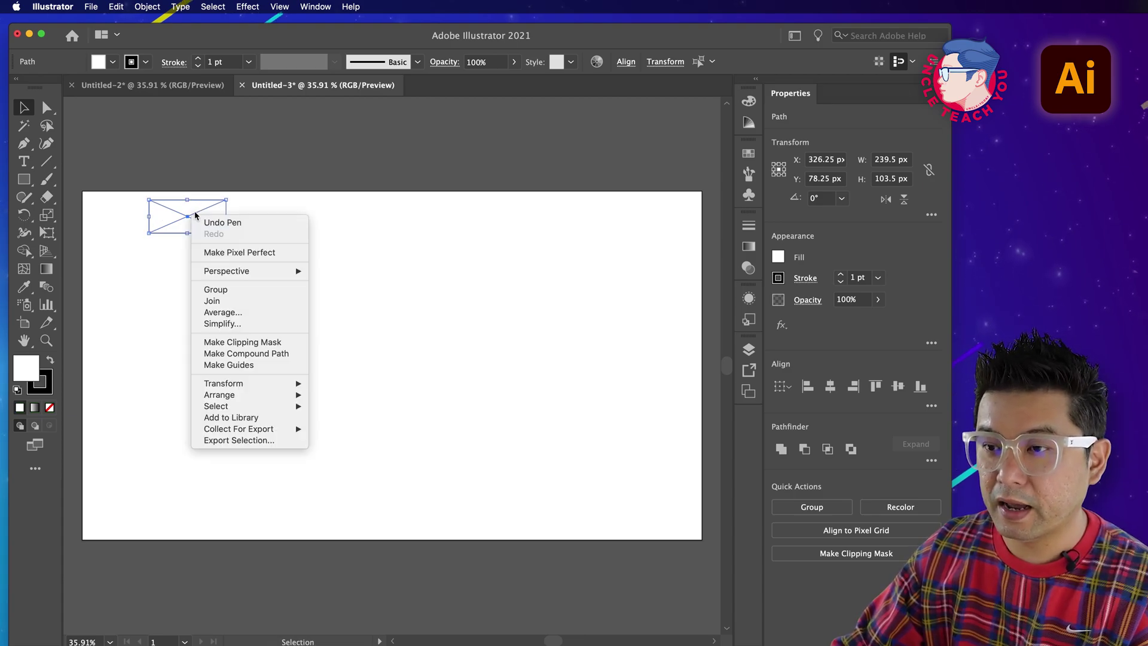
click(221, 288)
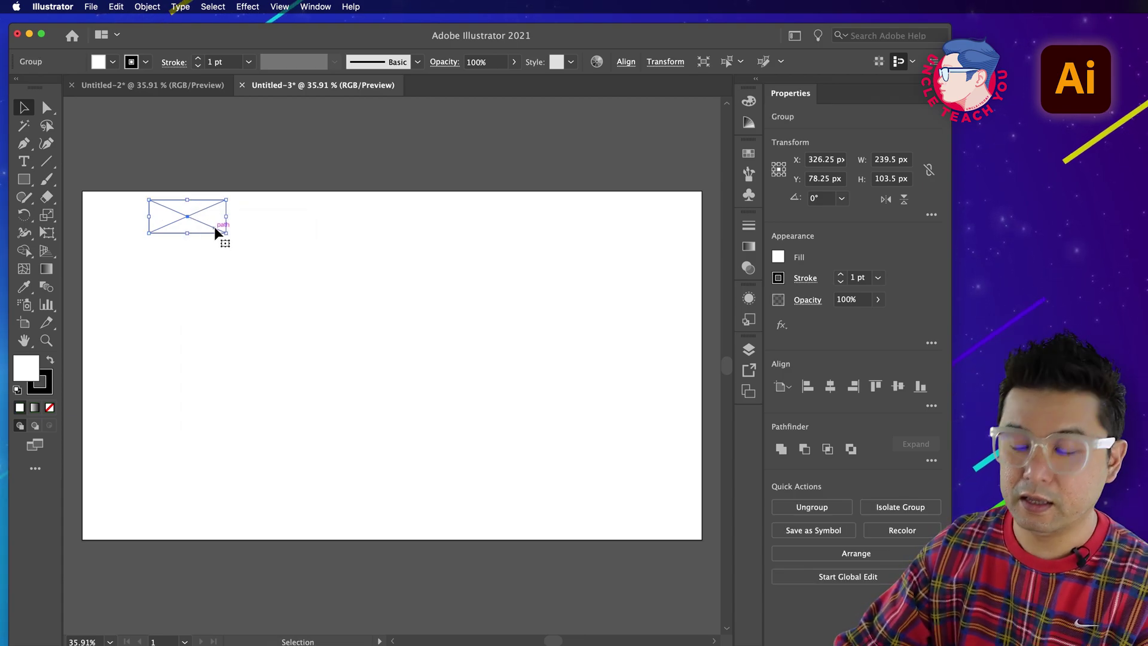
click(244, 262)
Step: Draw a rectangle about 308 × 155 px below the crossed box and try the Pen tool on its selected upper right corner
key(m)
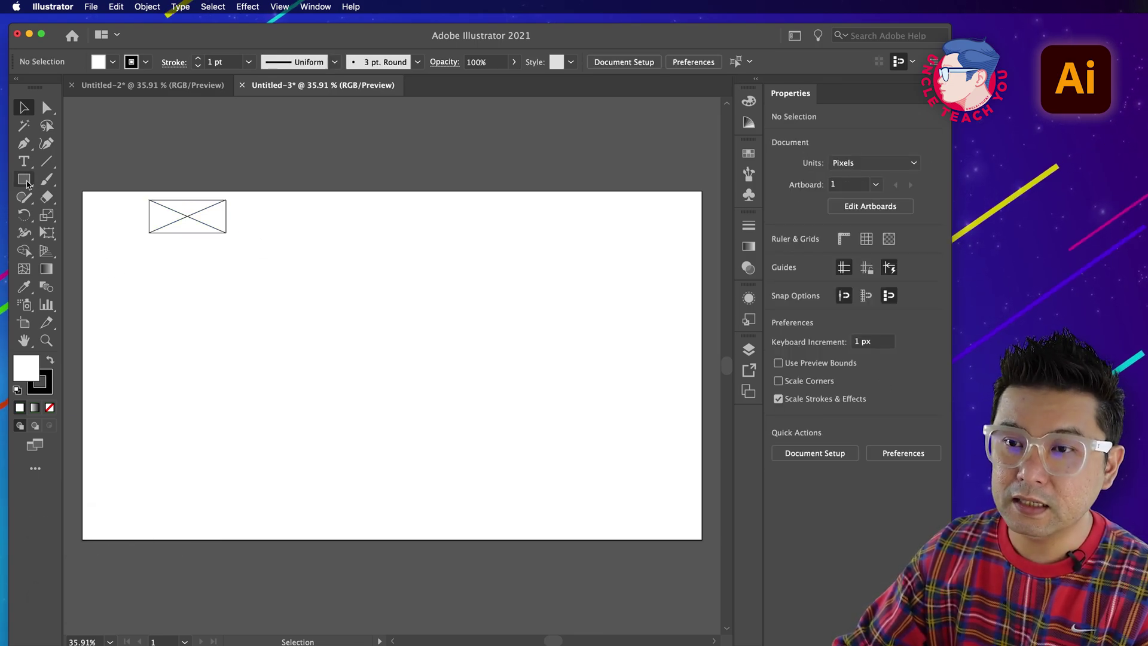
drag(149, 262, 248, 311)
key(p)
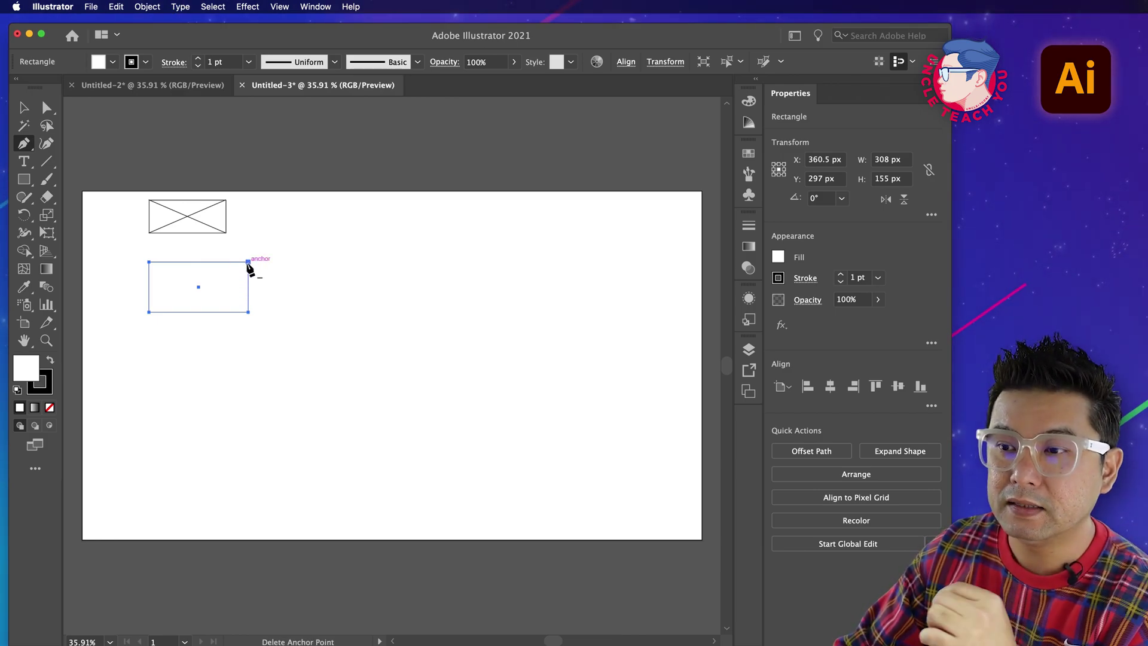
click(248, 263)
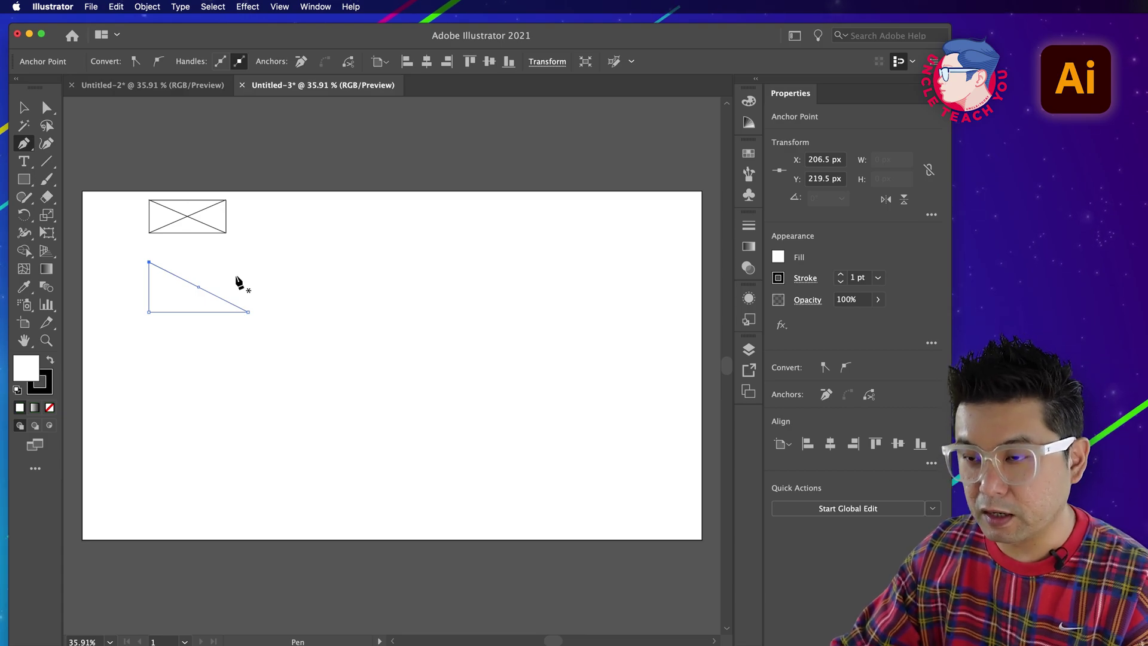
key(super+z)
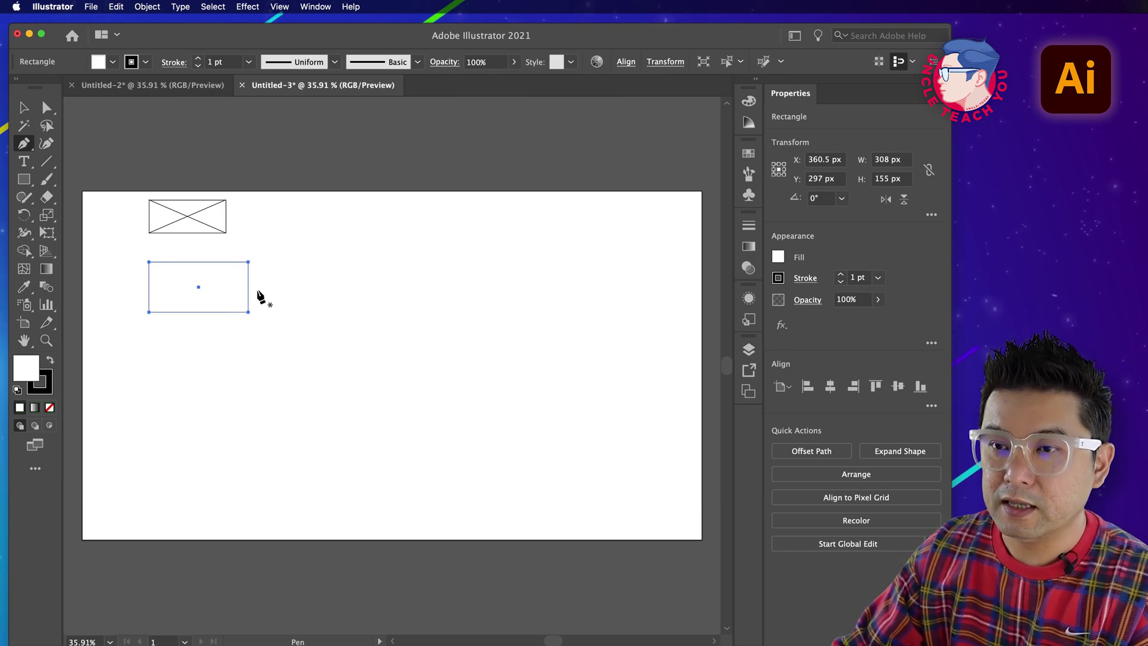
Step: Deselect the lower rectangle and draw a Pen line from its upper right corner to its lower left corner
click(23, 111)
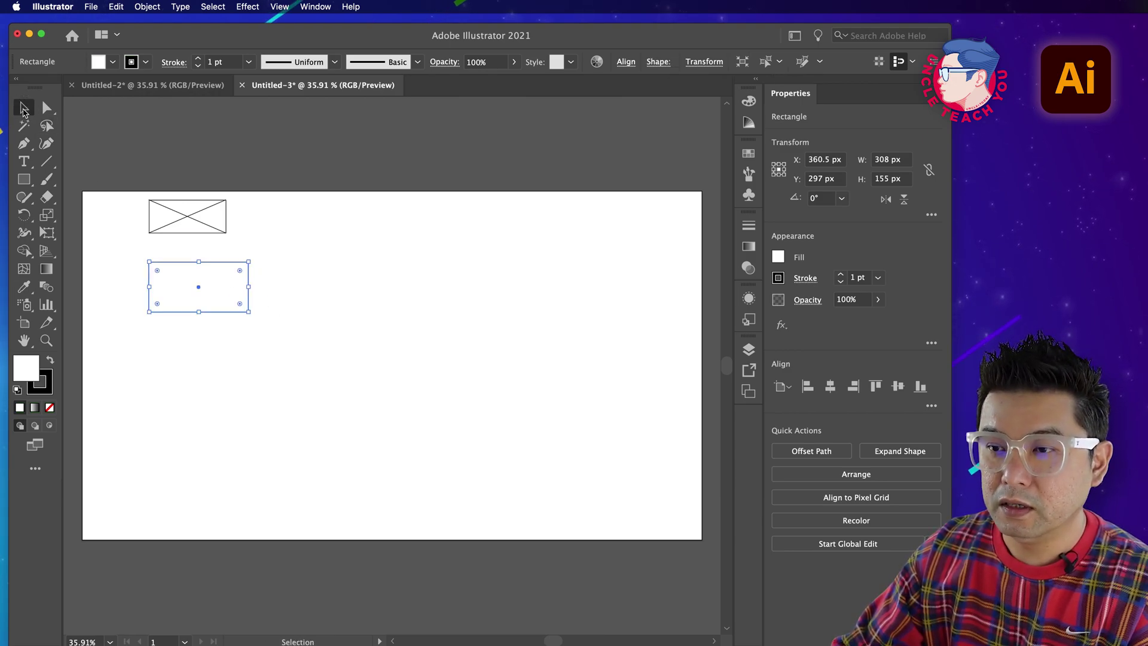
click(267, 288)
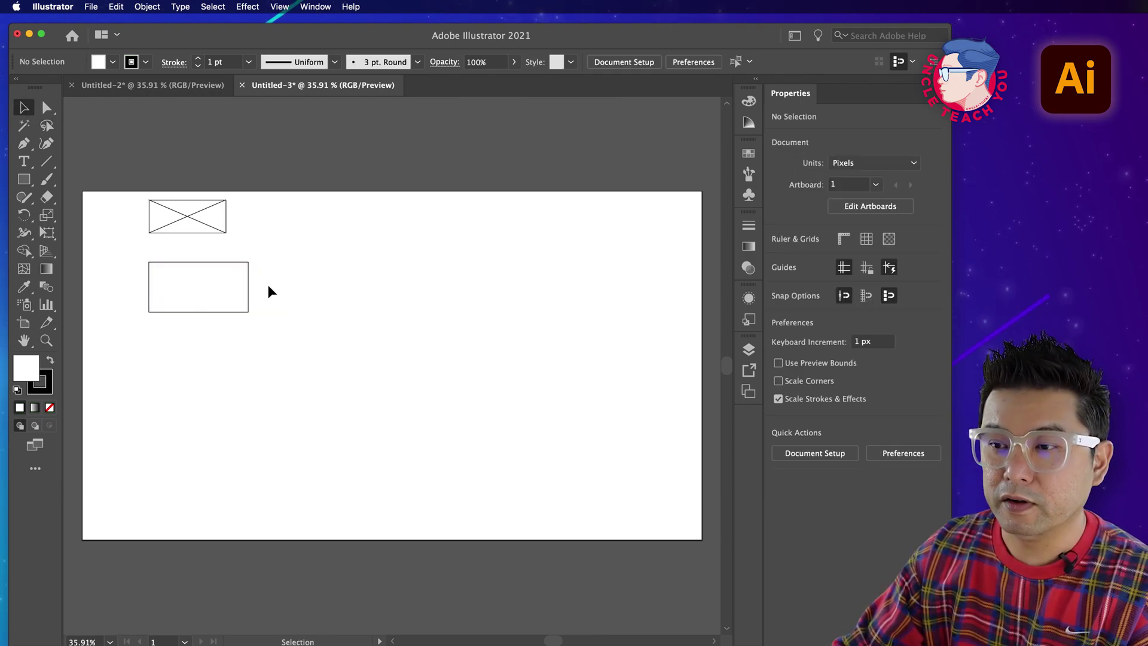
click(24, 145)
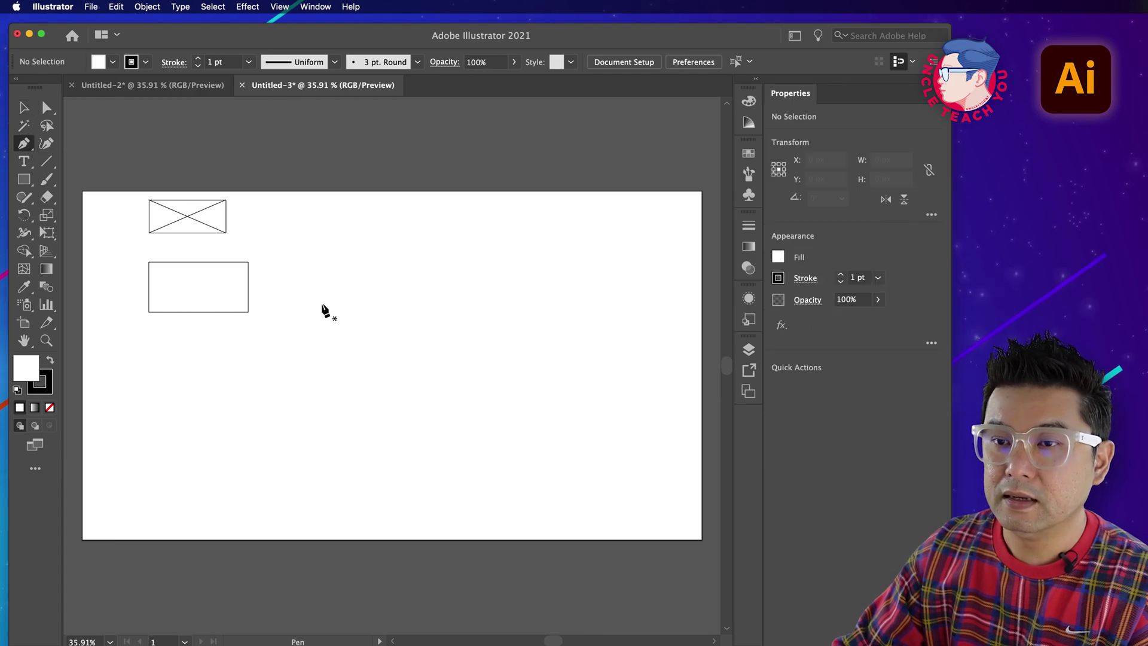
click(248, 262)
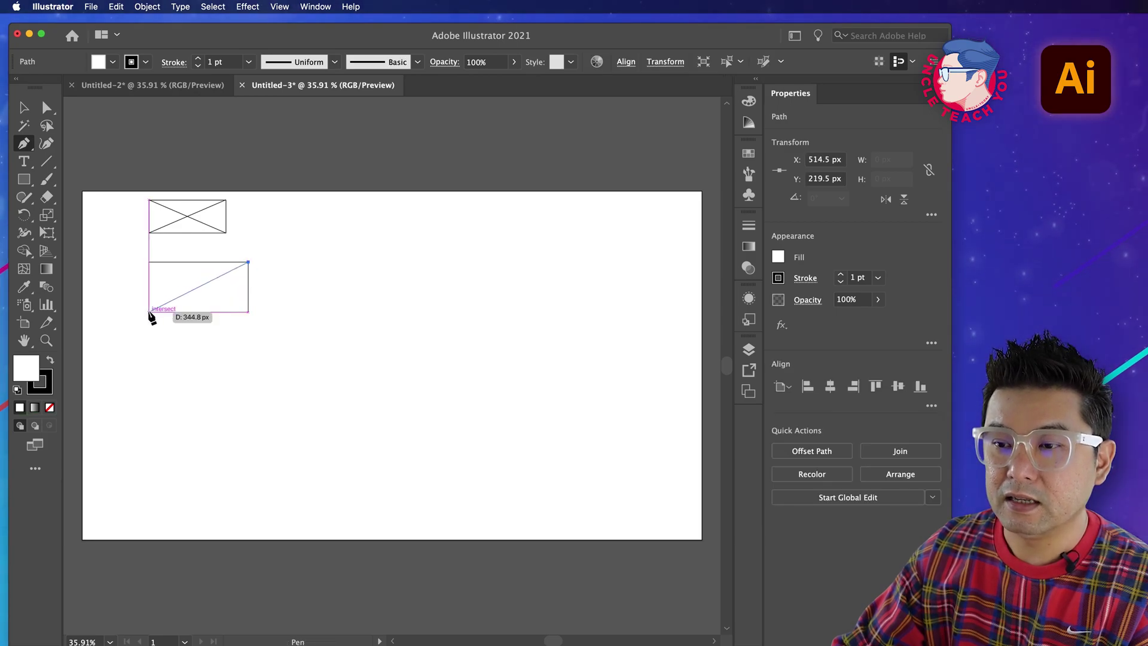
click(150, 312)
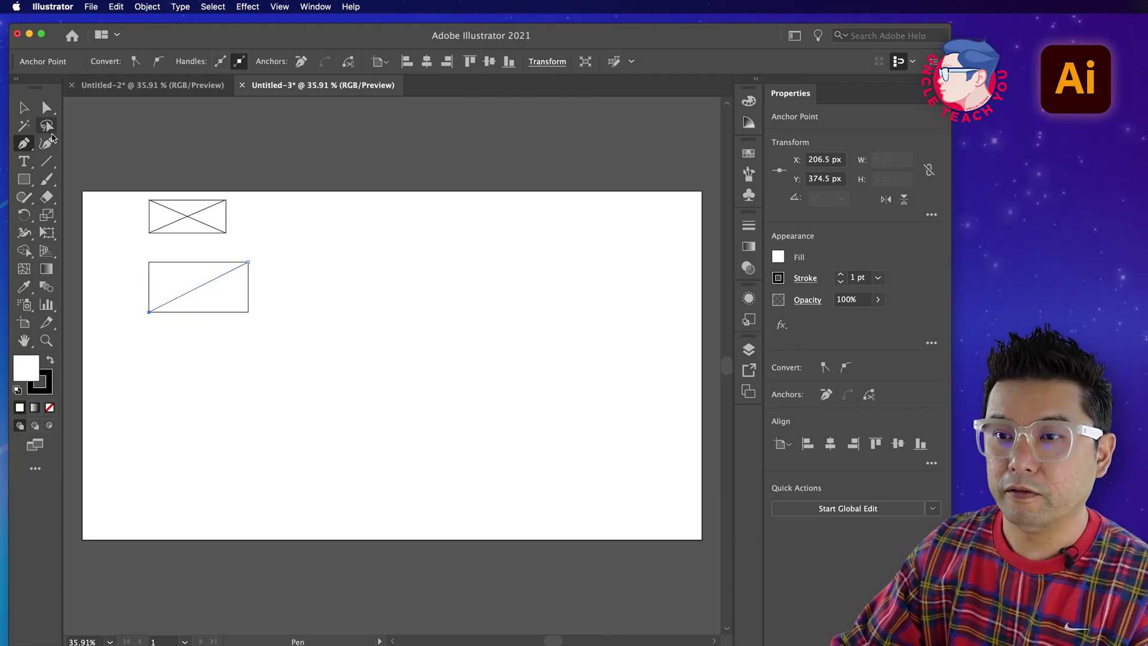
Step: Delete the lower rectangle and its diagonal line
key(v)
click(192, 274)
key(Delete)
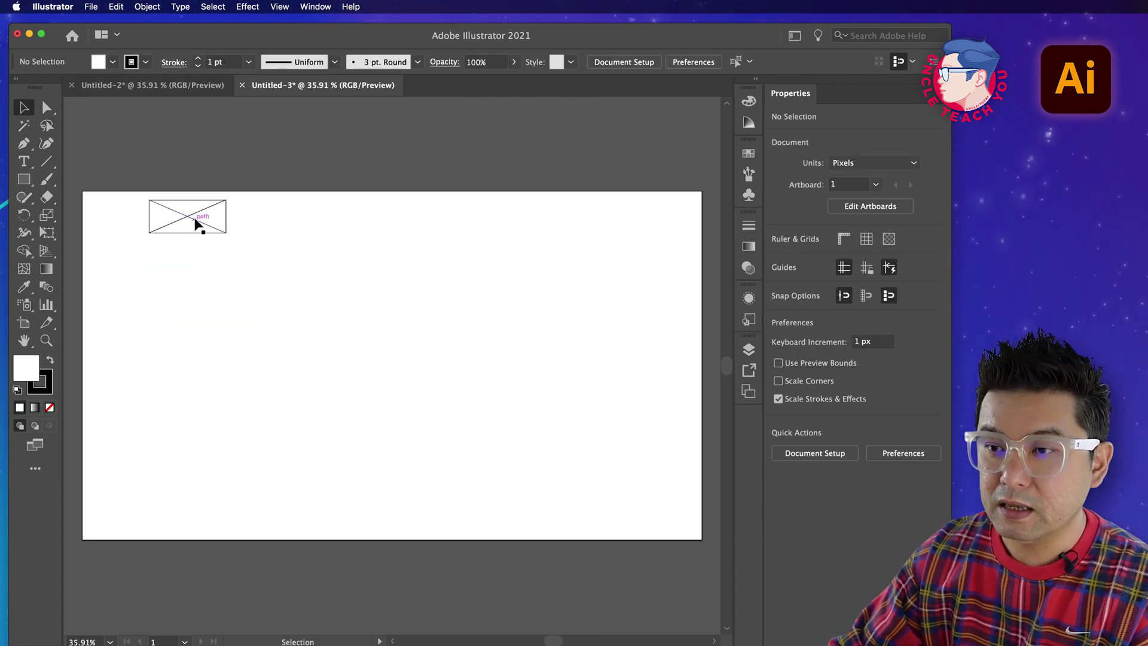
Step: Add the text "Logo" just below the crossed box and centre-align its paragraph
key(t)
click(180, 249)
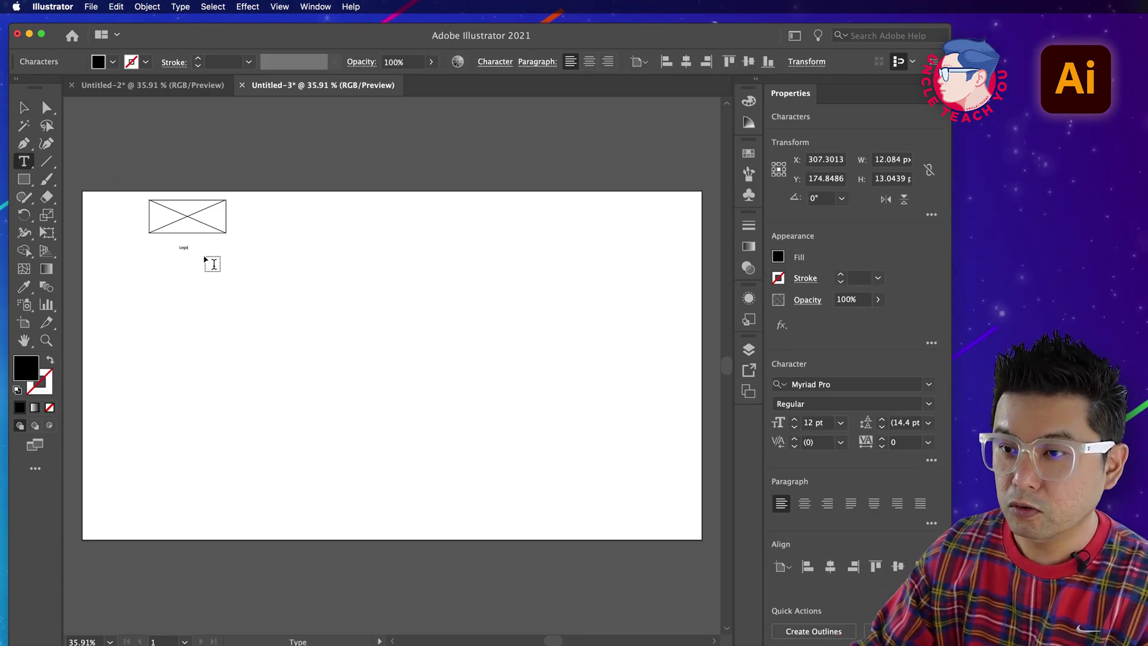
click(24, 107)
key(super+shift+c)
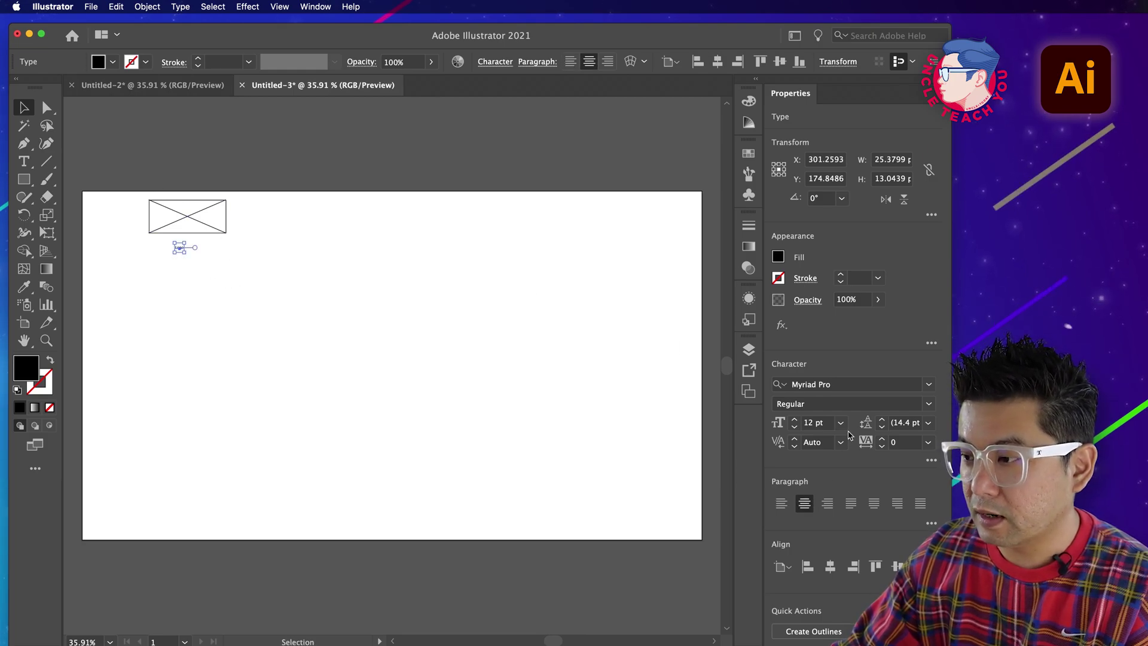
Step: Set the "Logo" text to 36 pt and move it to the centre of the crossed box
click(841, 424)
click(838, 624)
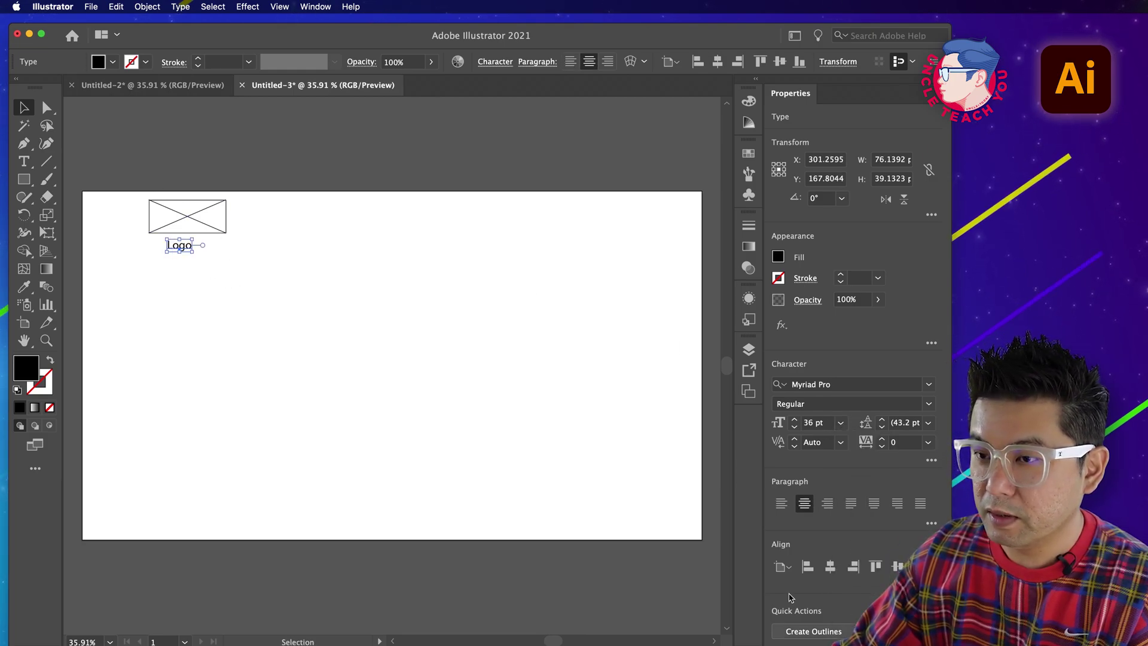
drag(185, 248, 193, 220)
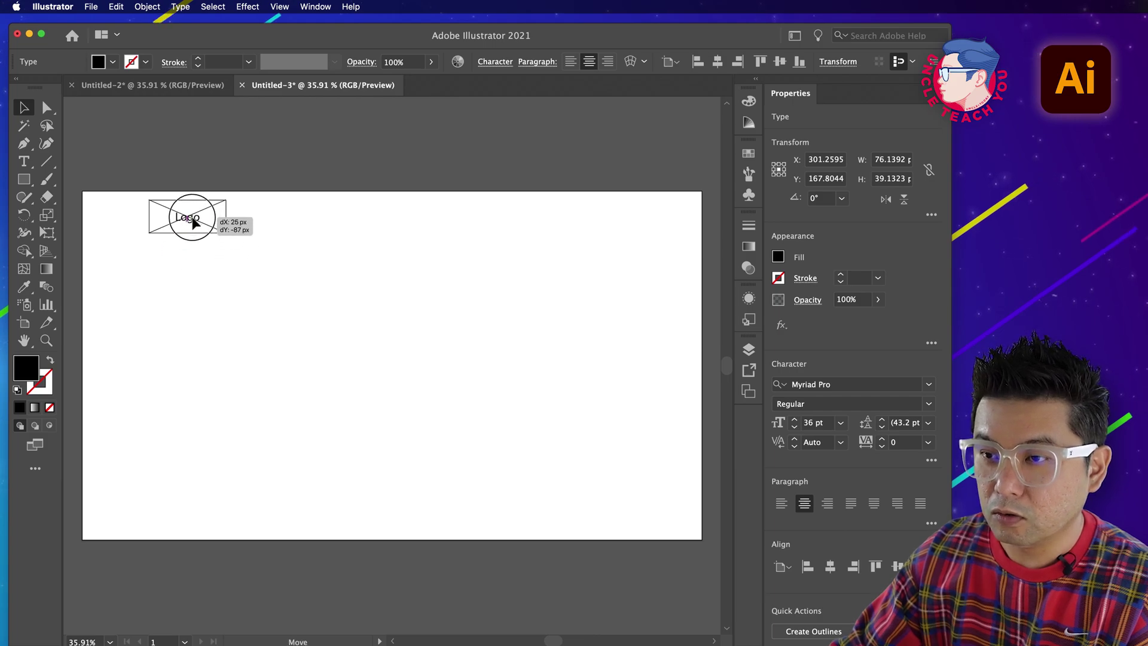
click(281, 258)
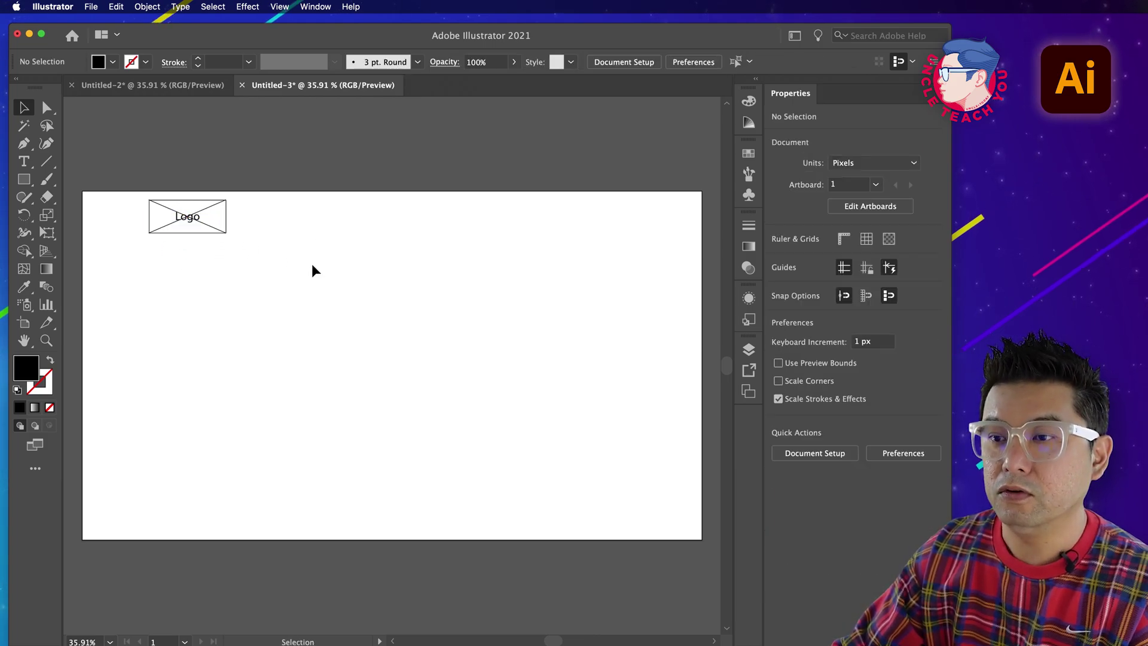
Step: Add the menu labels "Home" and "About Us" in a row to the right of the logo box
click(23, 161)
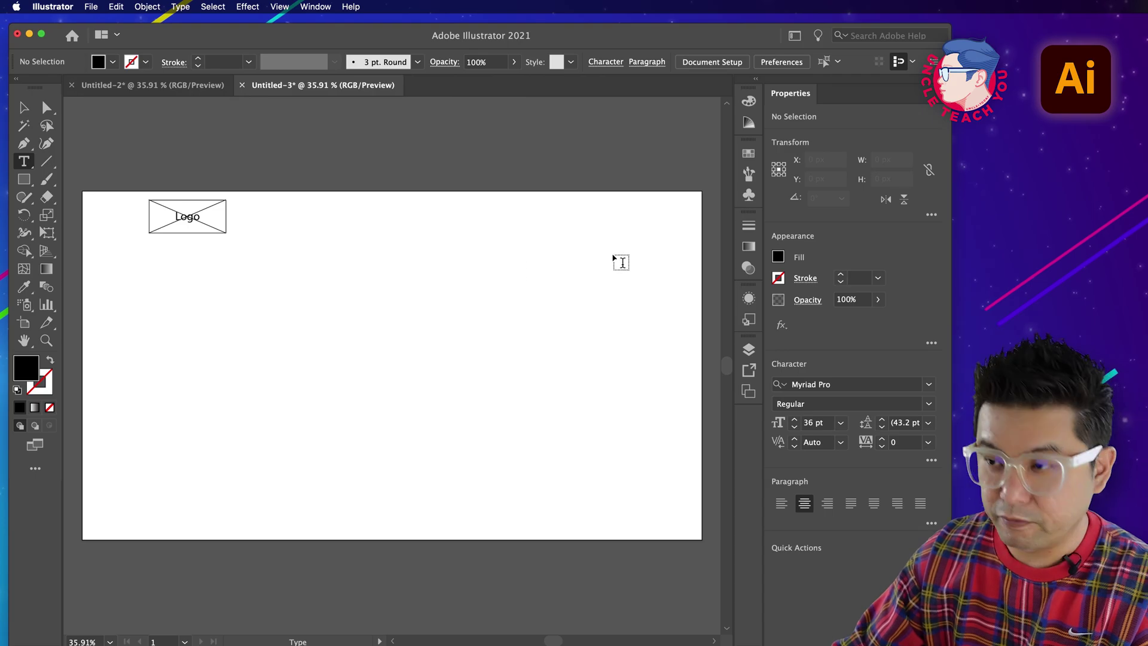
click(371, 221)
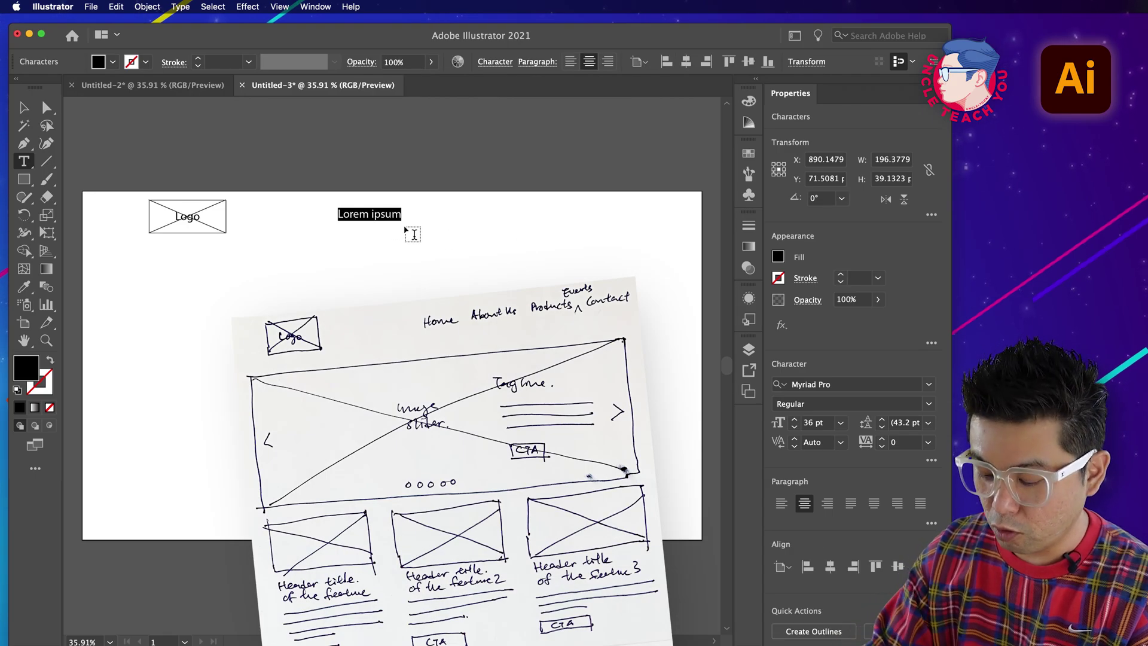
click(423, 221)
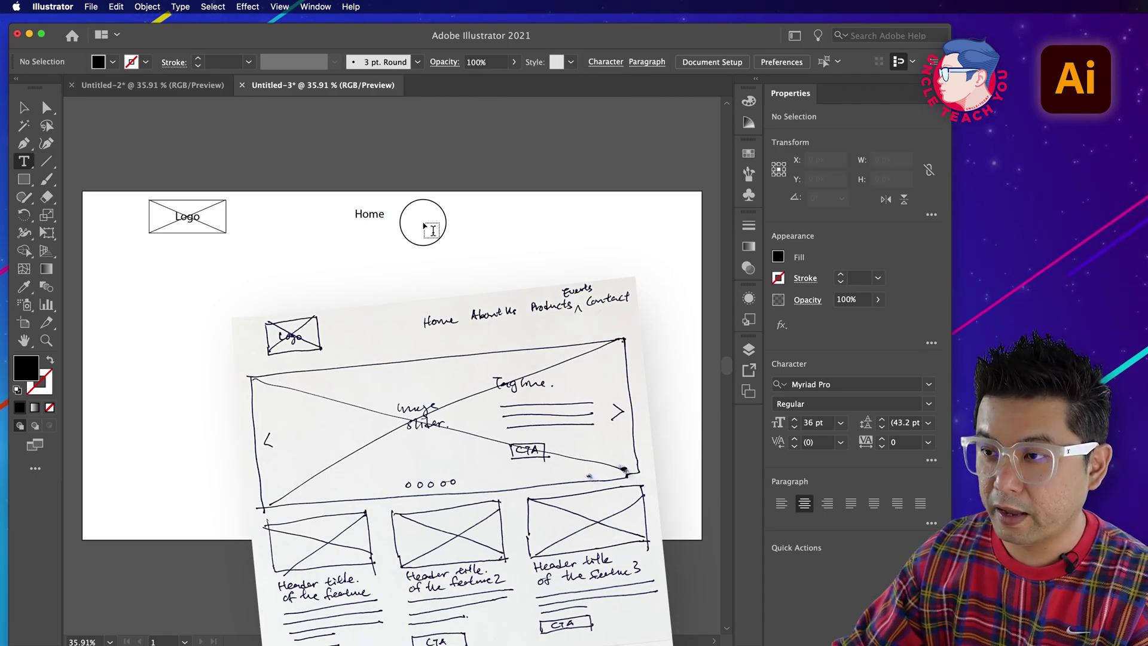
key(BackSpace)
text(About Us)
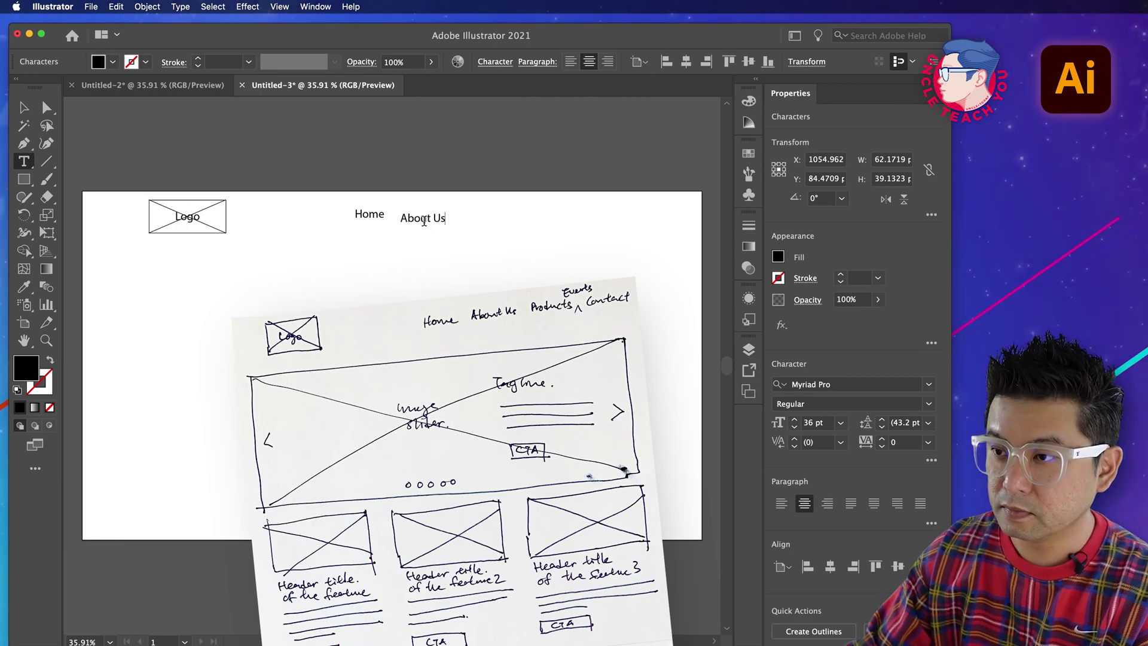
key(Escape)
Step: Add the menu labels "Products" and "Events" to the right of "About Us"
click(480, 216)
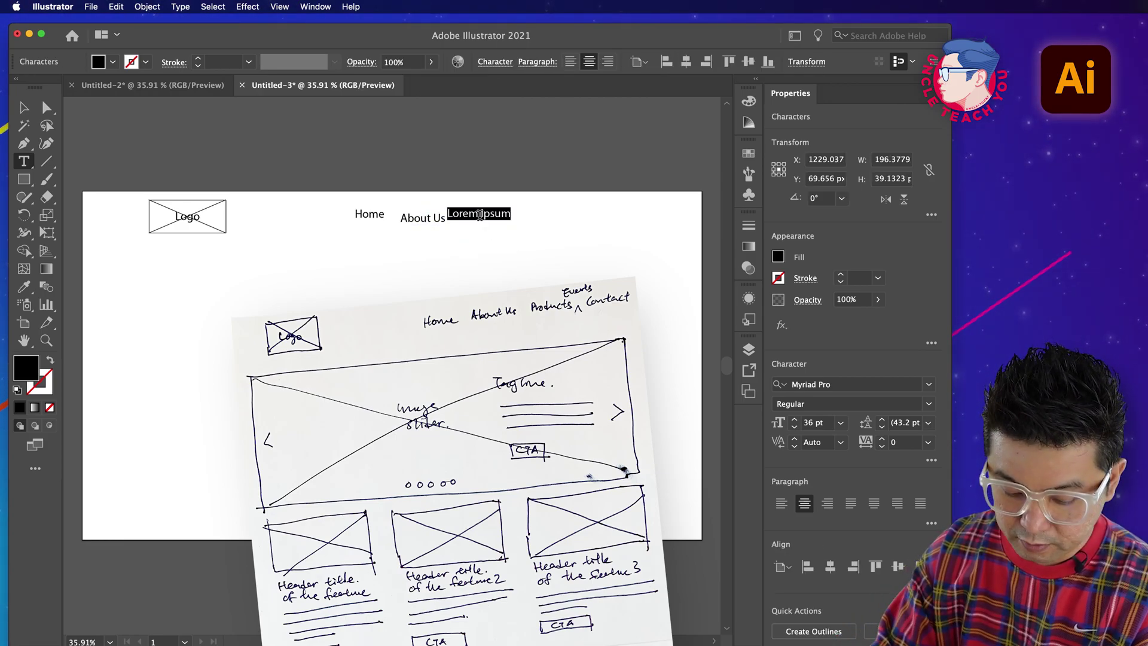
key(BackSpace)
text(Products)
key(Escape)
click(532, 224)
text(E)
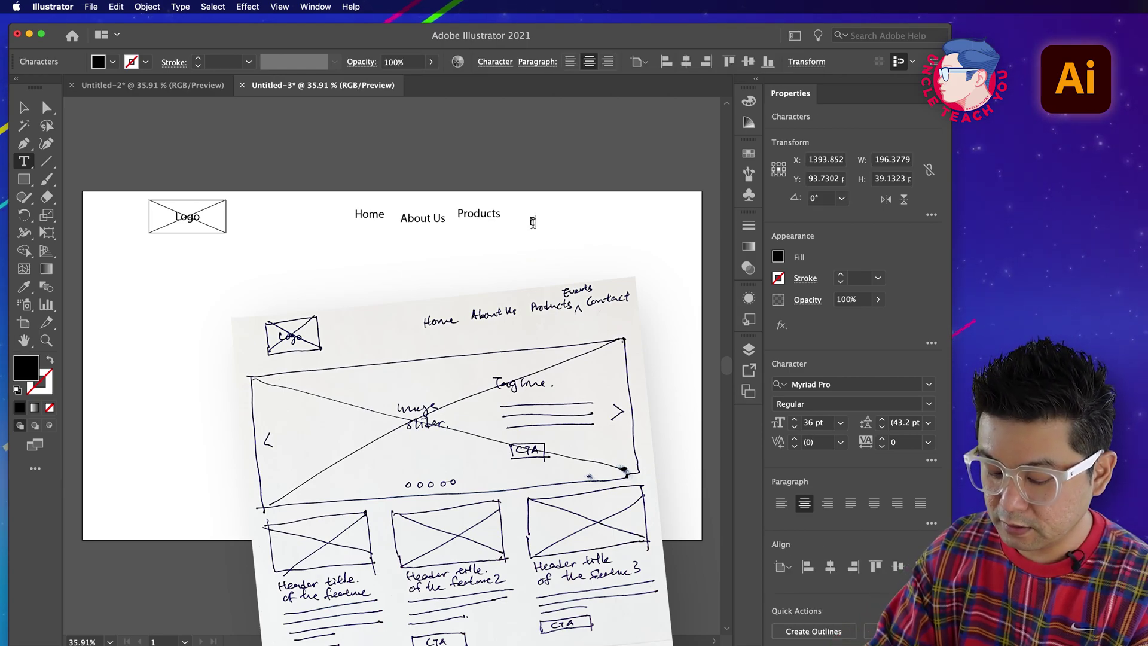
text(vents)
key(Escape)
Step: Add the menu label "Contact Us" to the right of "Events"
click(619, 219)
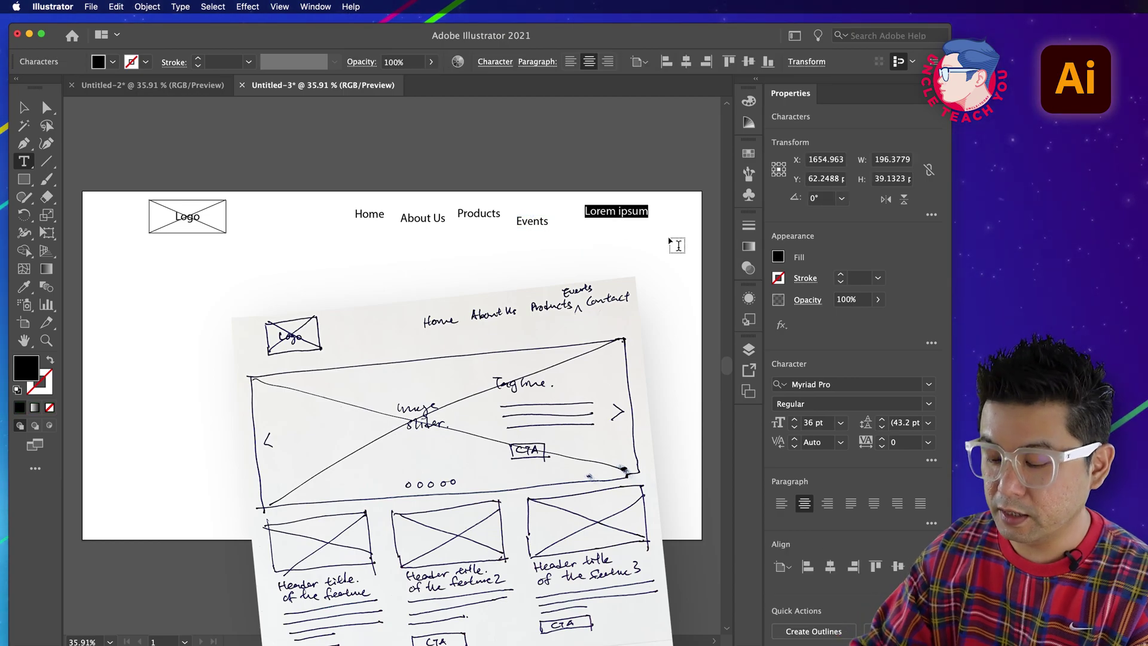
text(Cont)
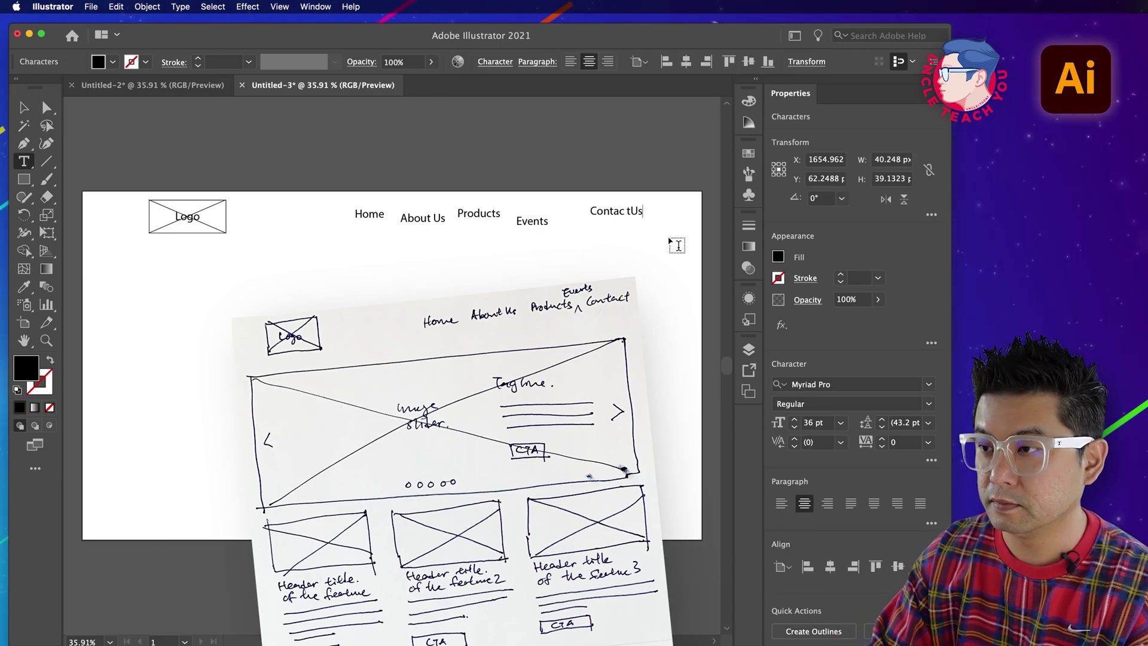
text(act U)
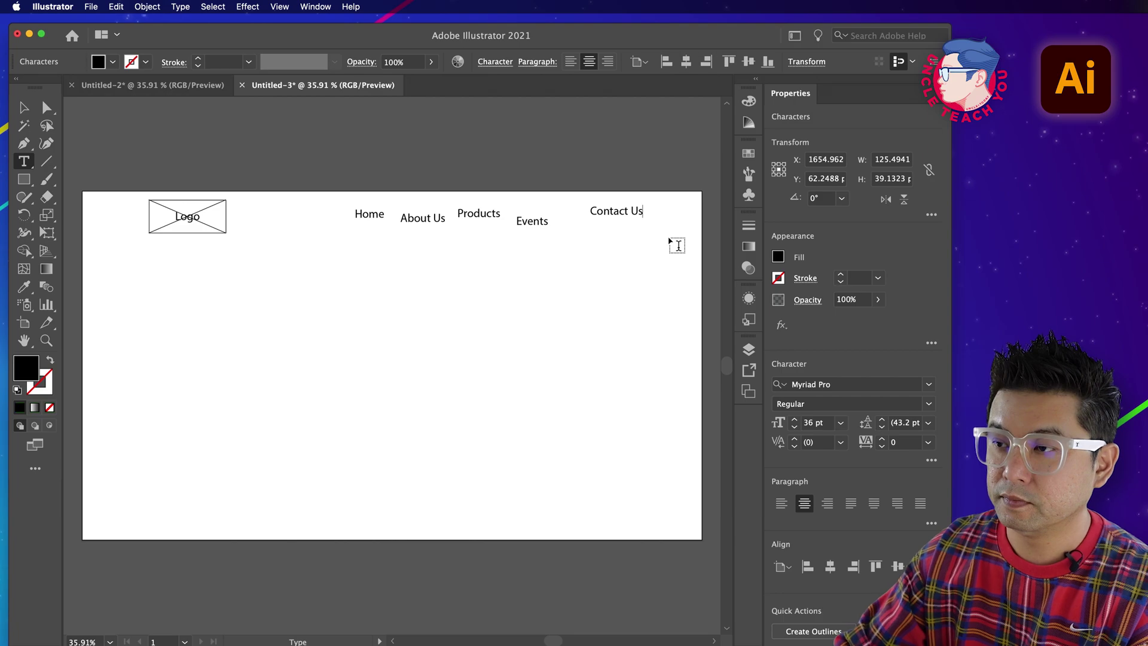
Step: Finish the "Contact Us" label and align all five menu labels on their vertical centres
text(s)
key(Escape)
click(482, 226)
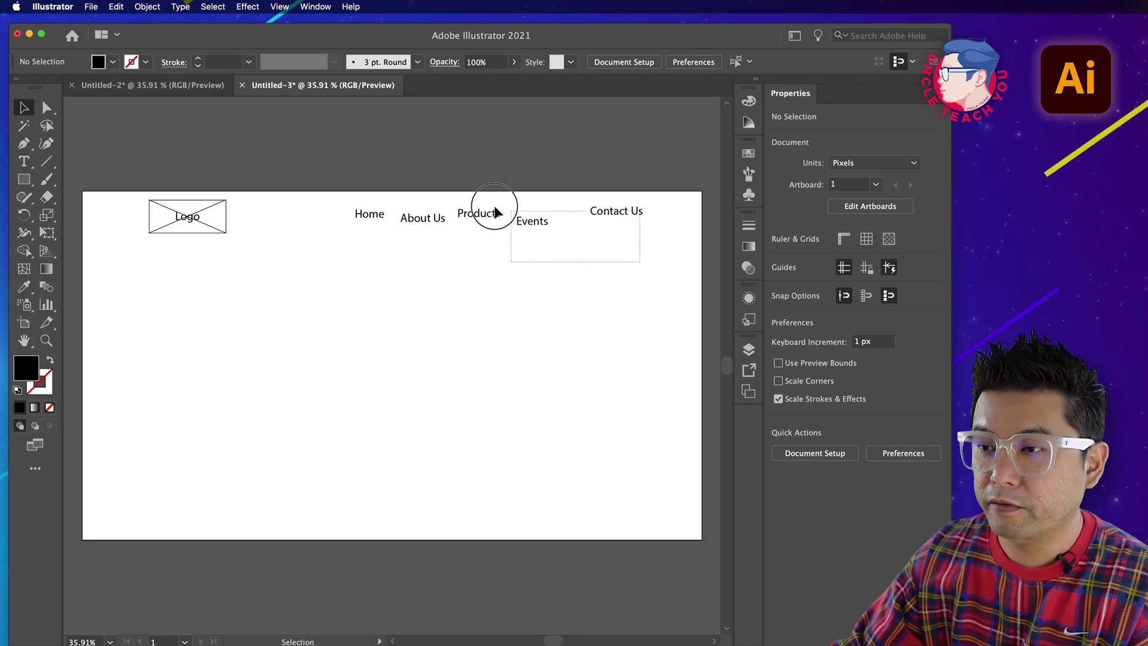
drag(369, 185, 368, 183)
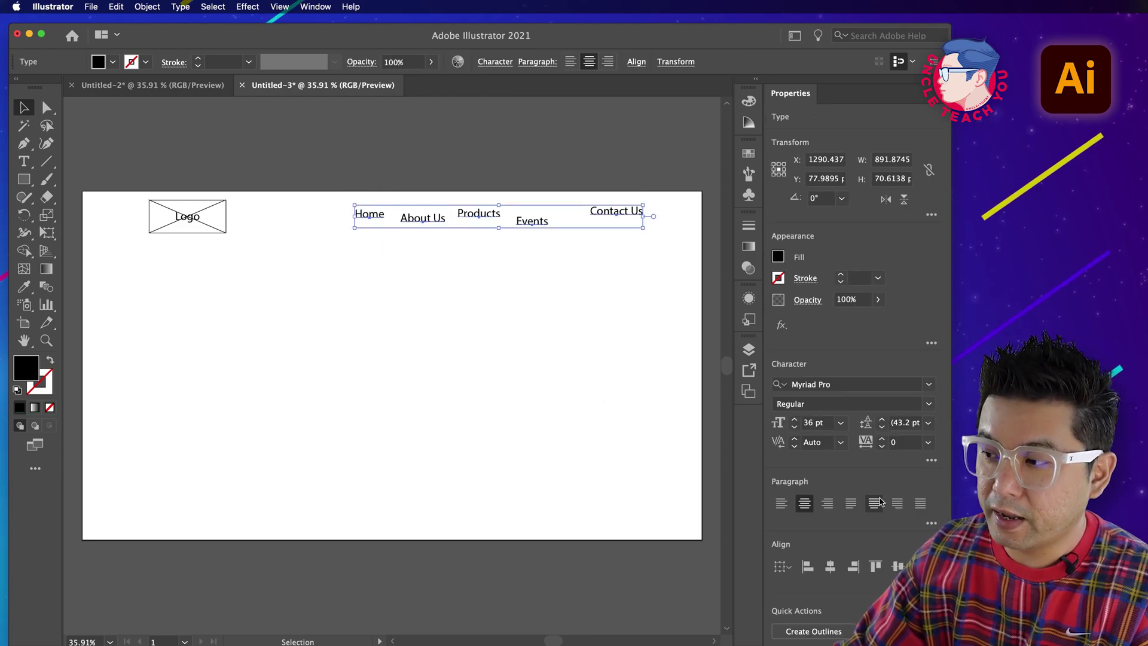
click(932, 524)
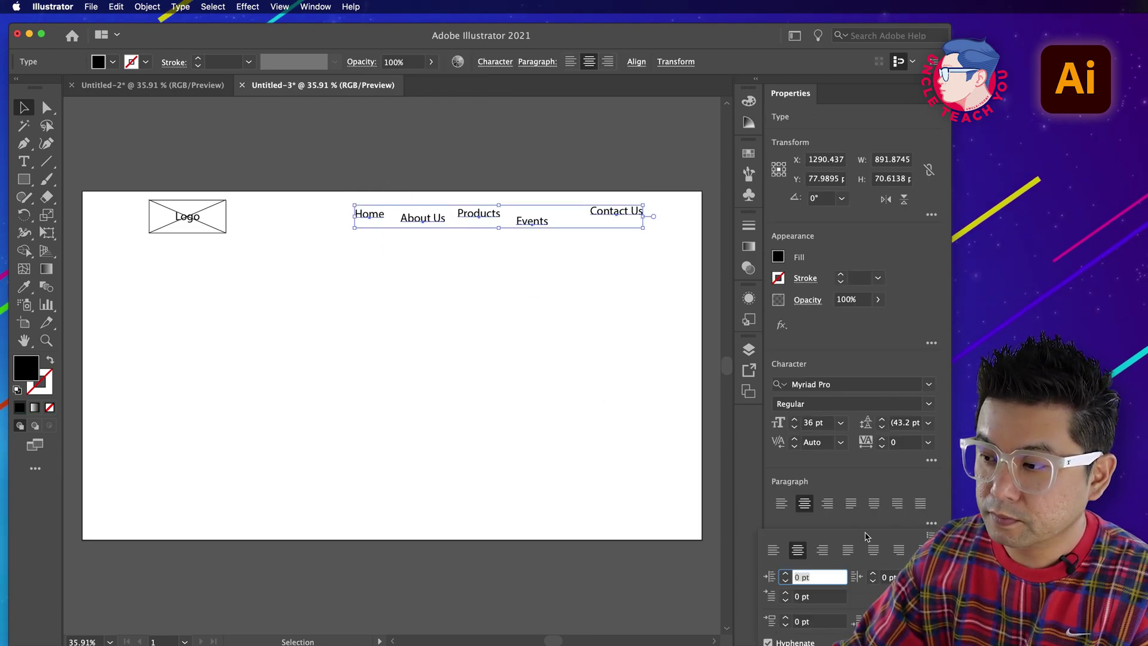
key(Escape)
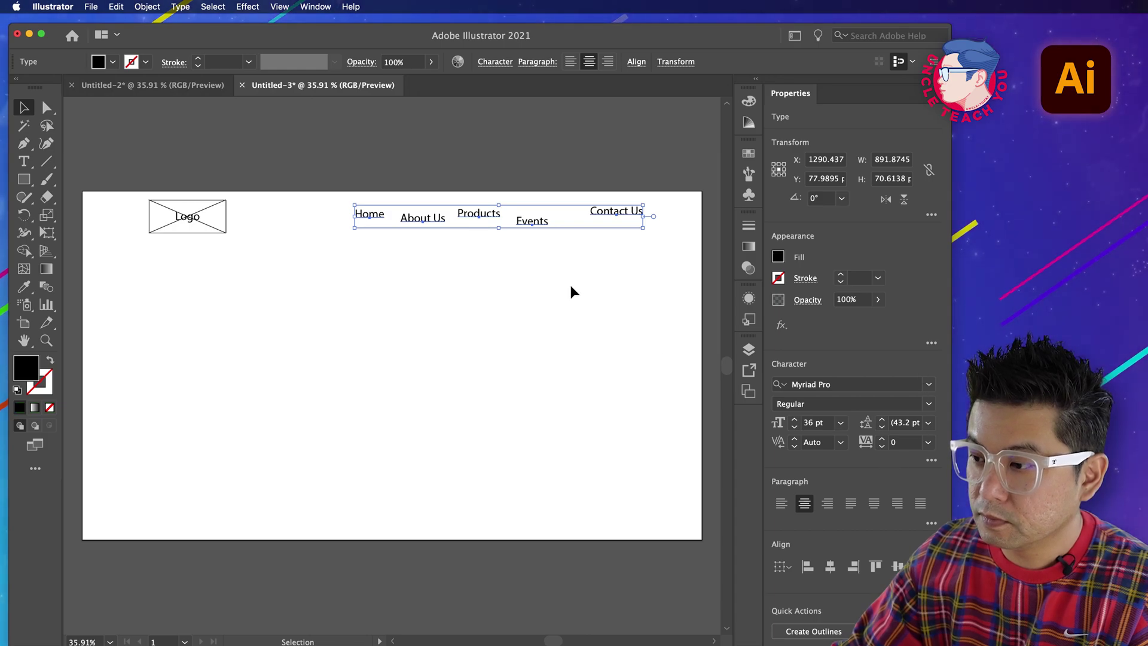
click(931, 589)
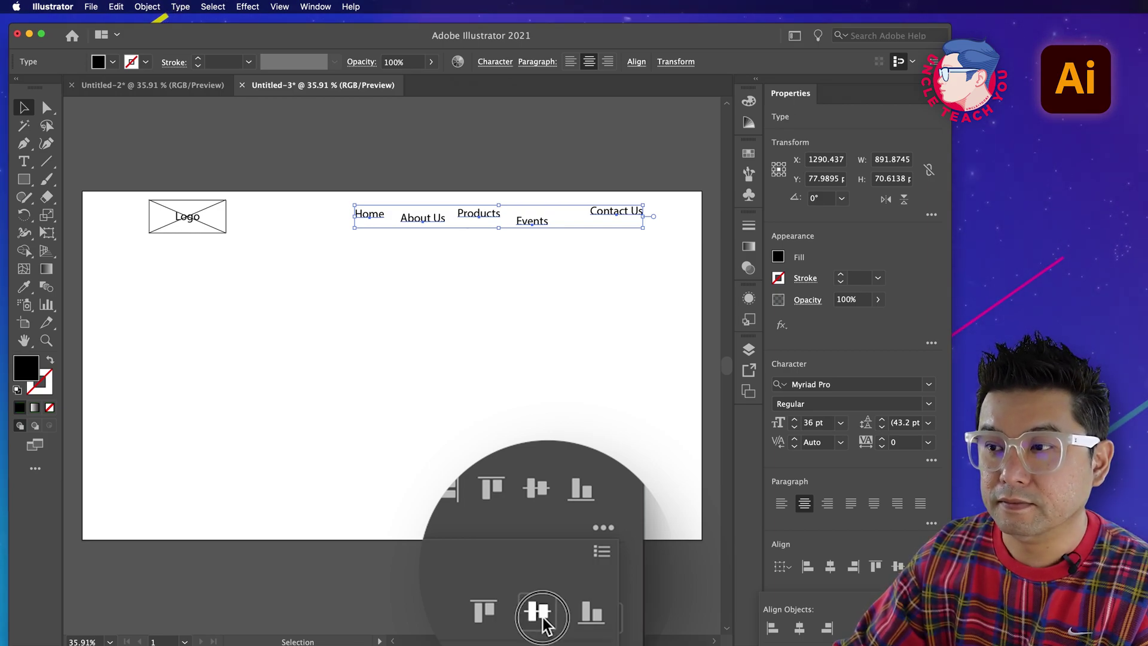
click(883, 628)
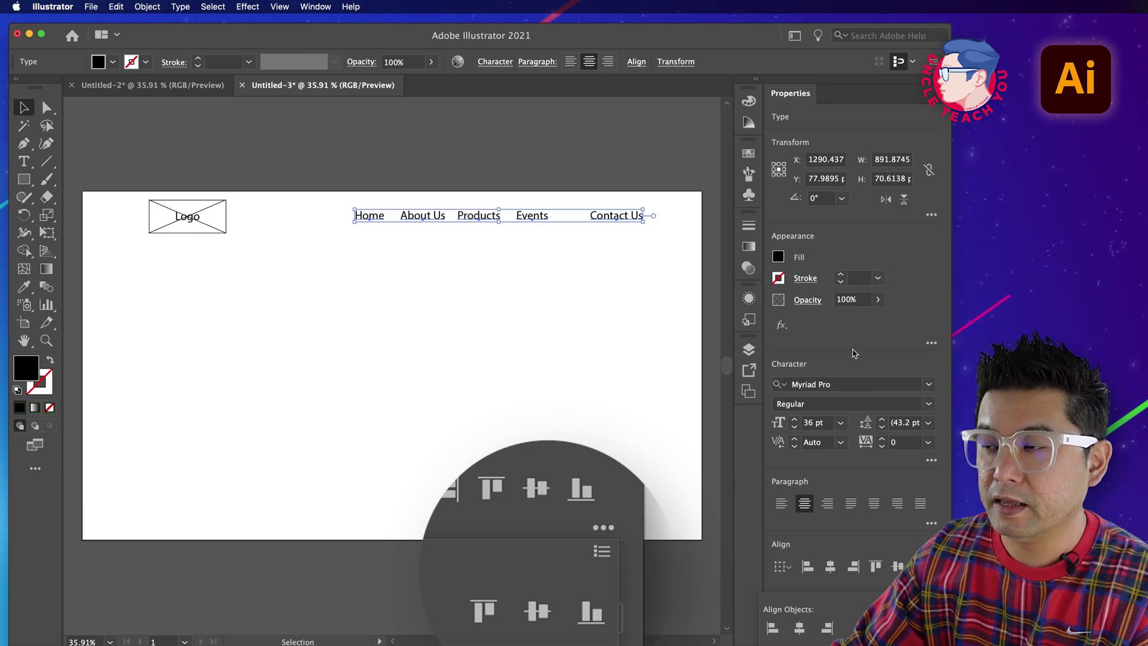
click(554, 267)
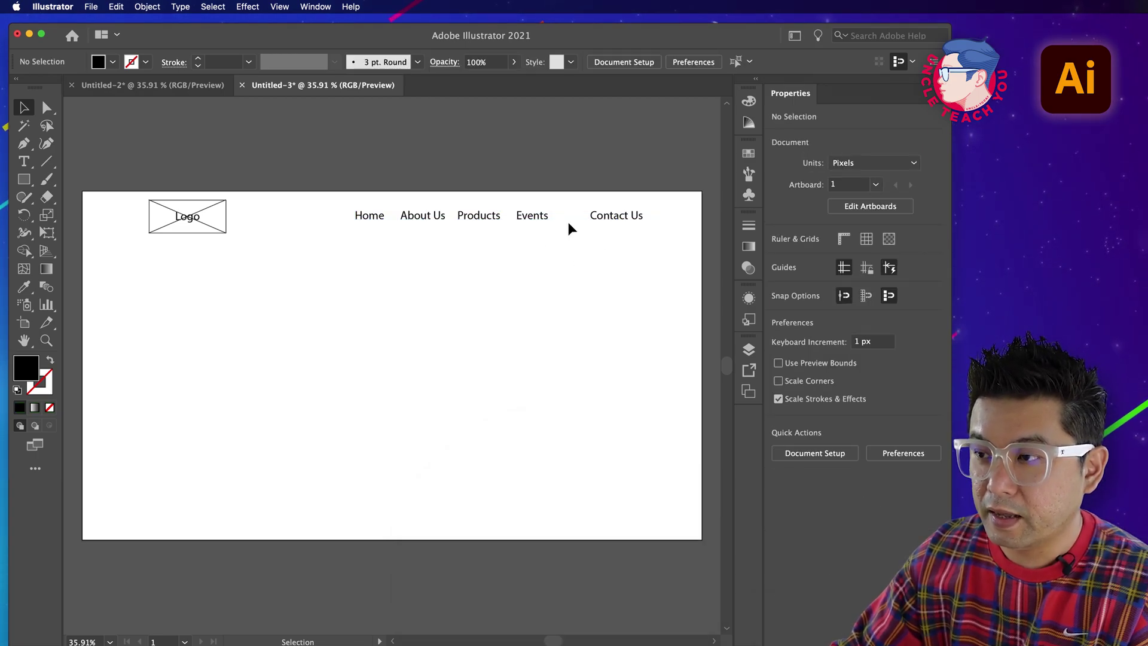
Step: Distribute the five menu labels evenly by their horizontal centres
drag(634, 238, 389, 189)
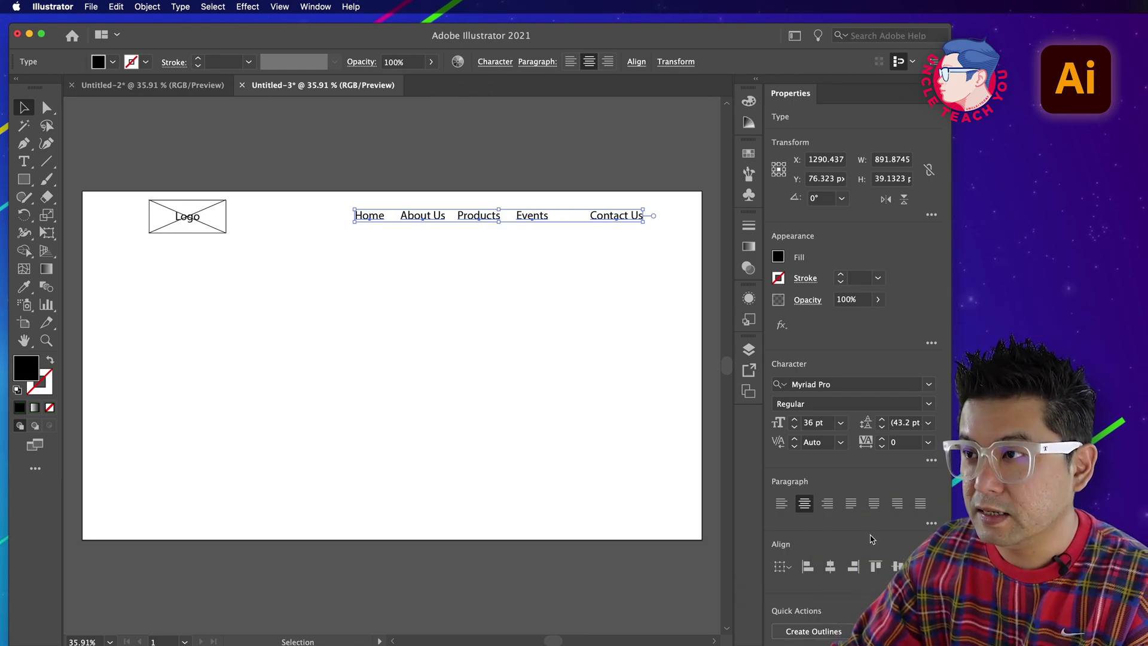
click(638, 63)
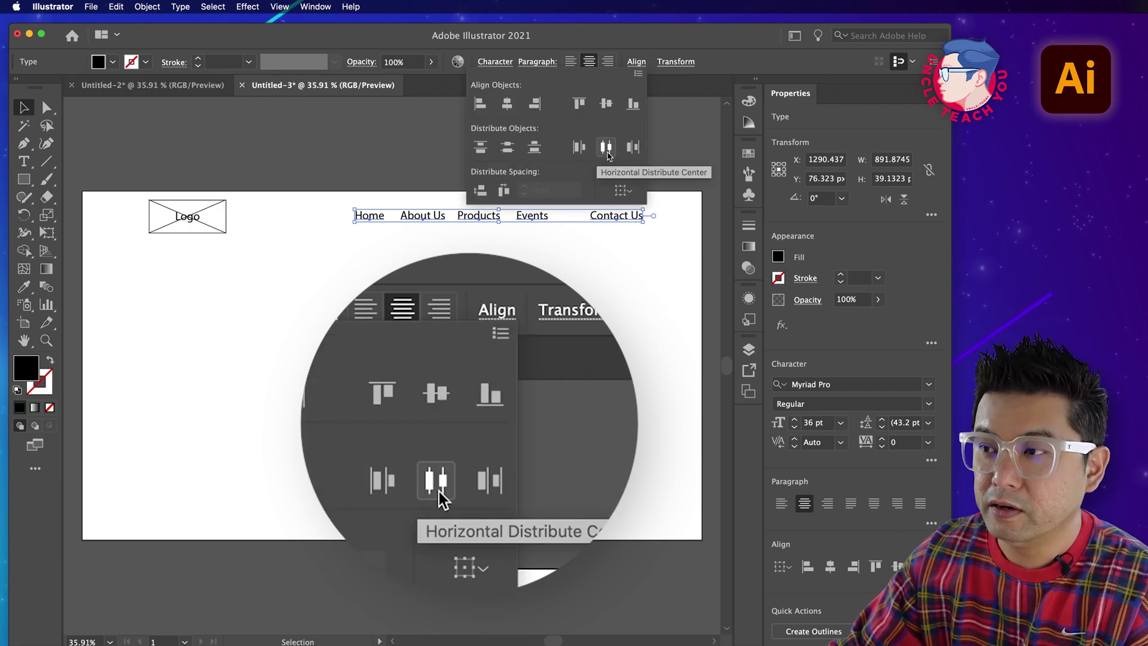
click(606, 148)
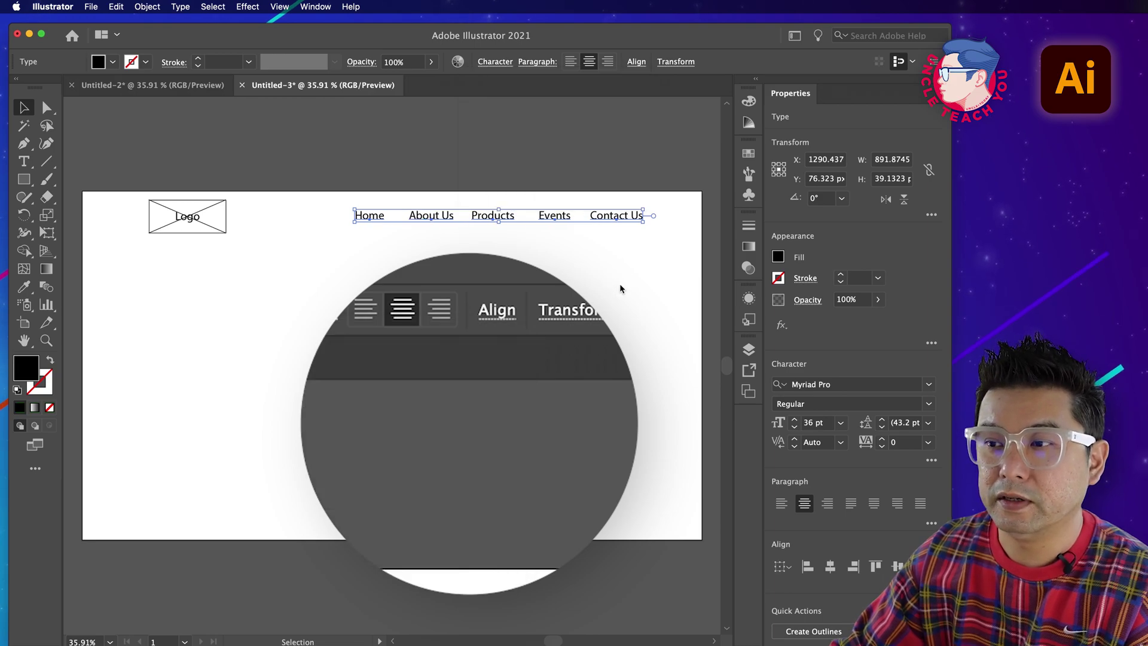
Step: Shift the menu row about 70 px right and move the logo with its box left, towards the artboard's edges
drag(633, 254, 393, 224)
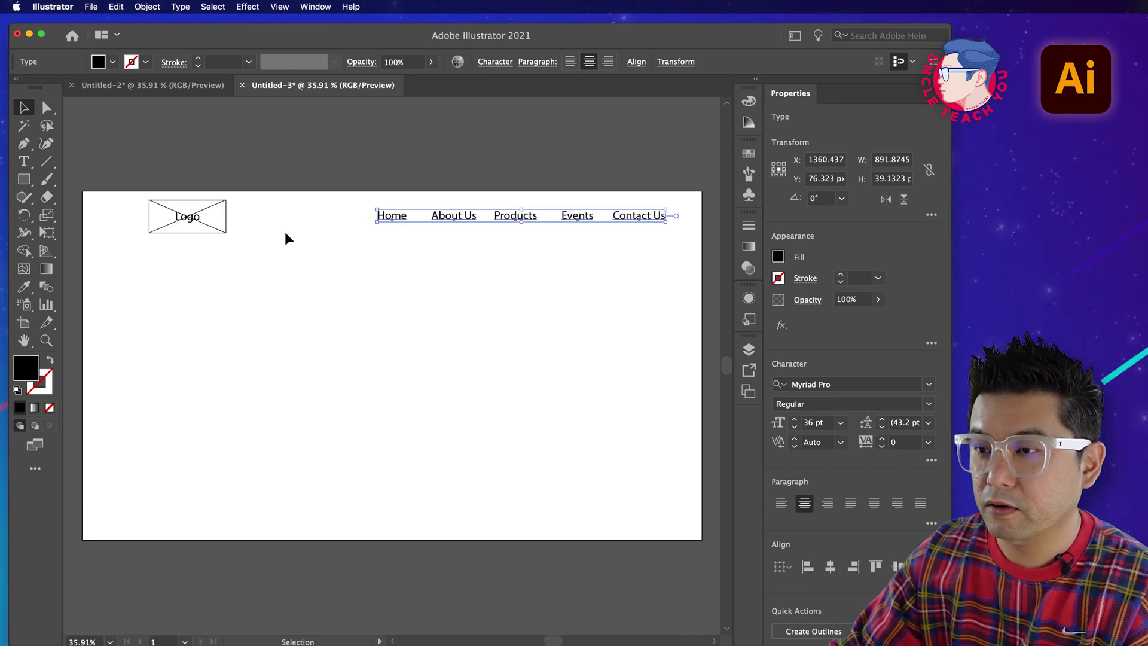
click(270, 238)
drag(103, 171, 162, 223)
click(348, 300)
Step: Draw a full-width 1920 x 529 px banner rectangle below the header, with no fill and a 1 pt black stroke
click(25, 180)
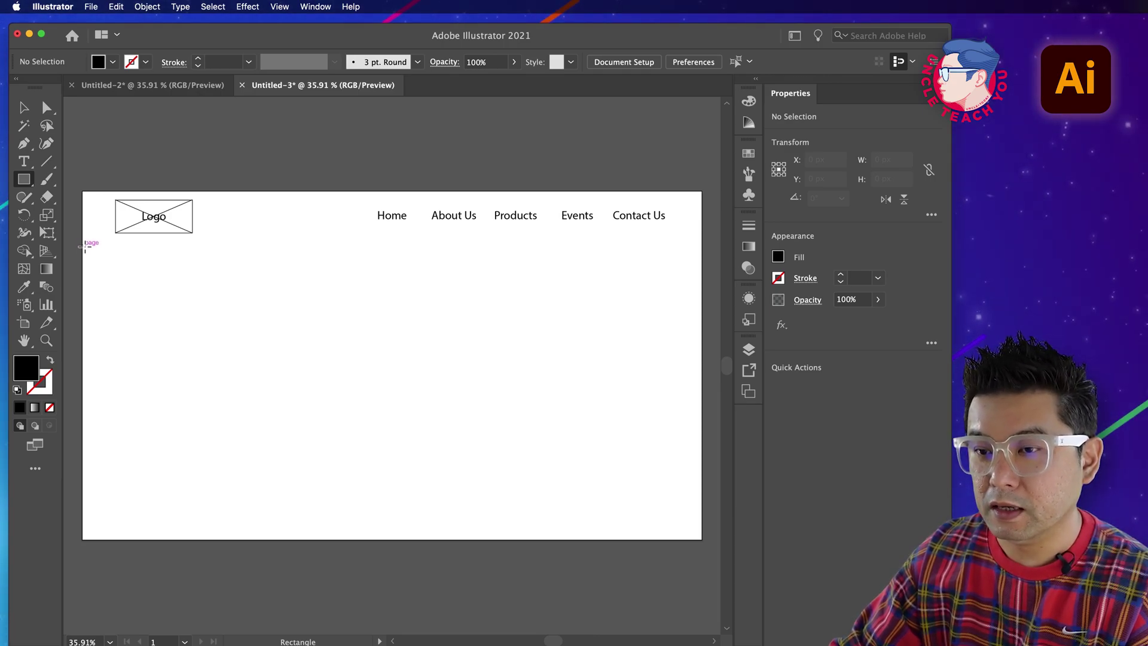
mouse_move(84, 246)
mouse_down()
mouse_move(661, 385)
mouse_move(703, 417)
mouse_up()
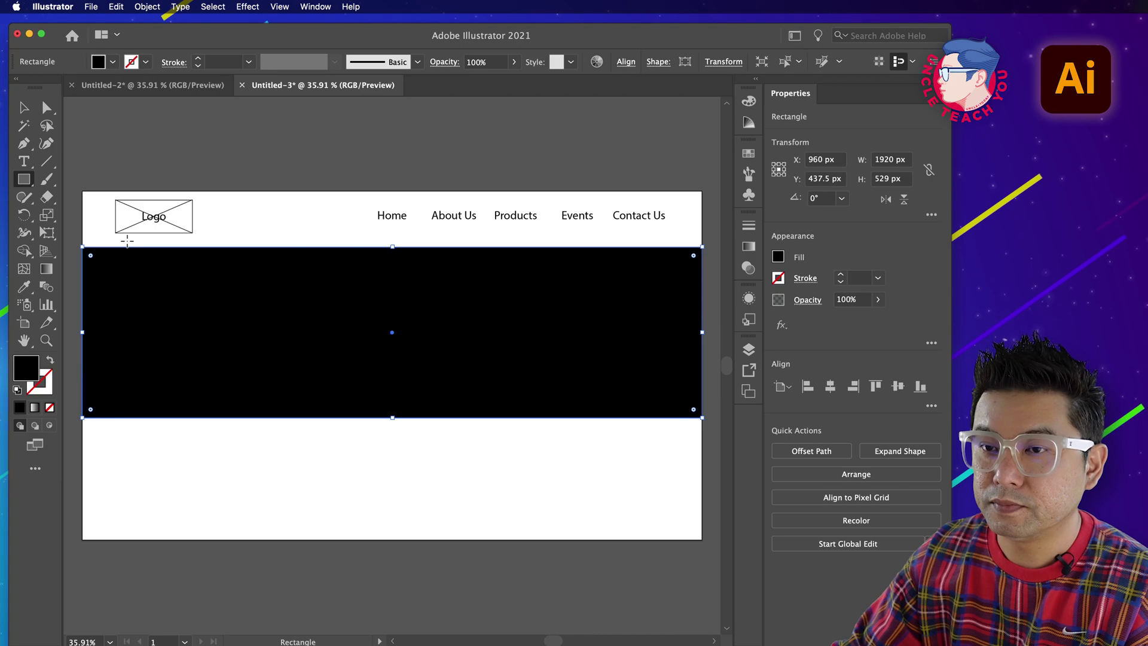
click(49, 361)
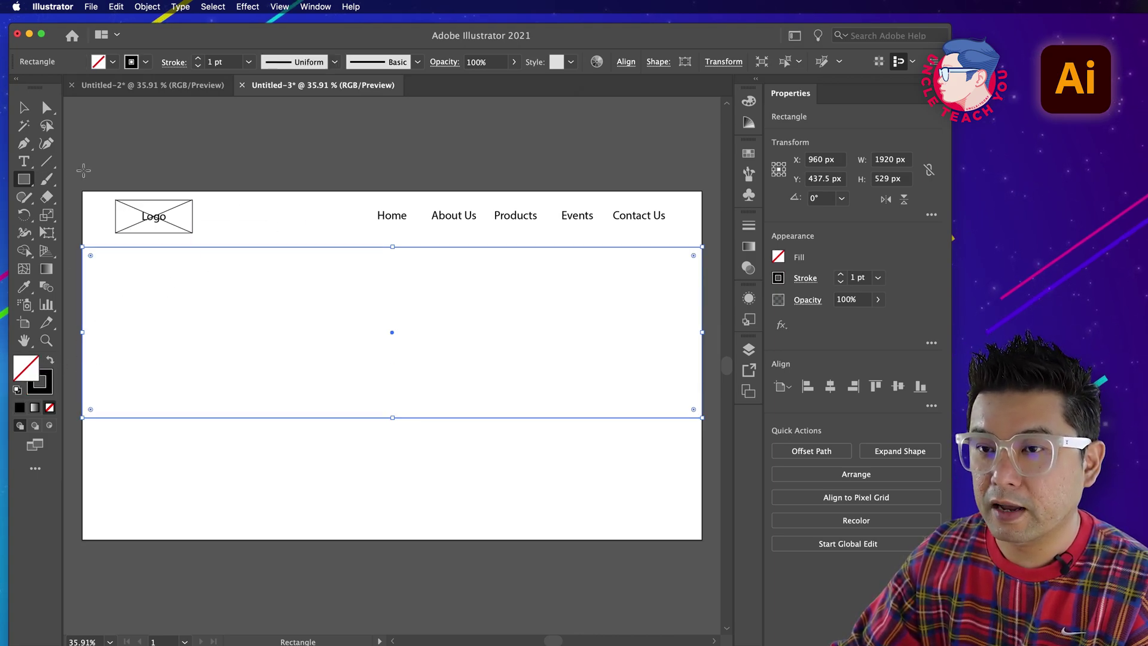
click(127, 145)
Step: Draw two crossing diagonal lines between the banner rectangle's opposite corners with the Pen tool
key(p)
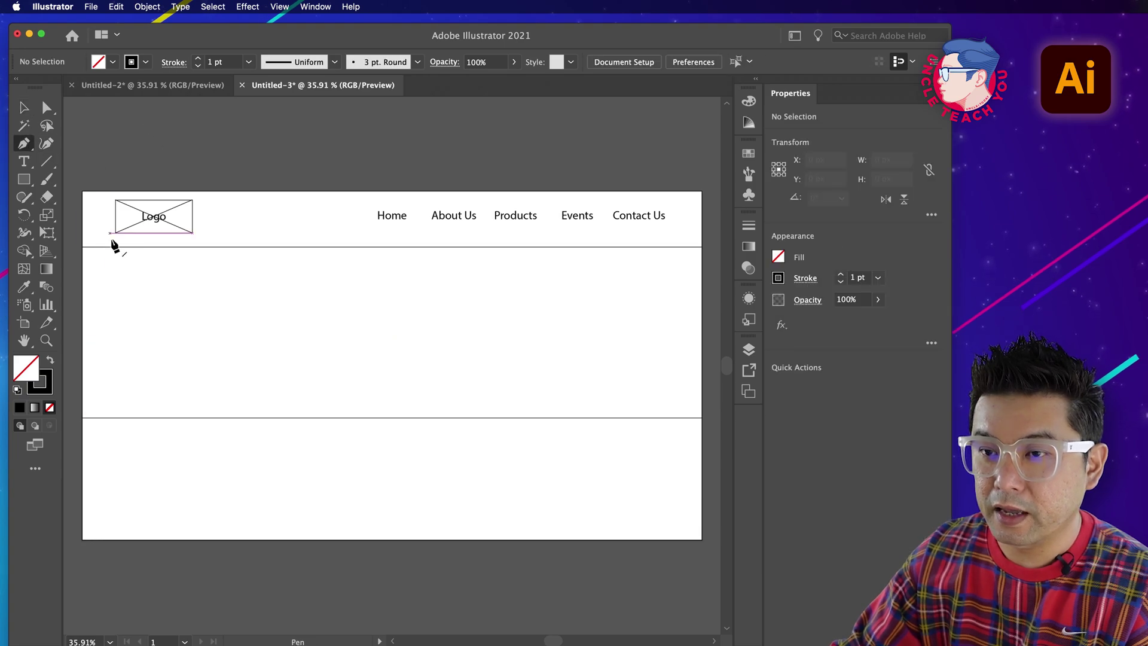
click(83, 247)
click(702, 417)
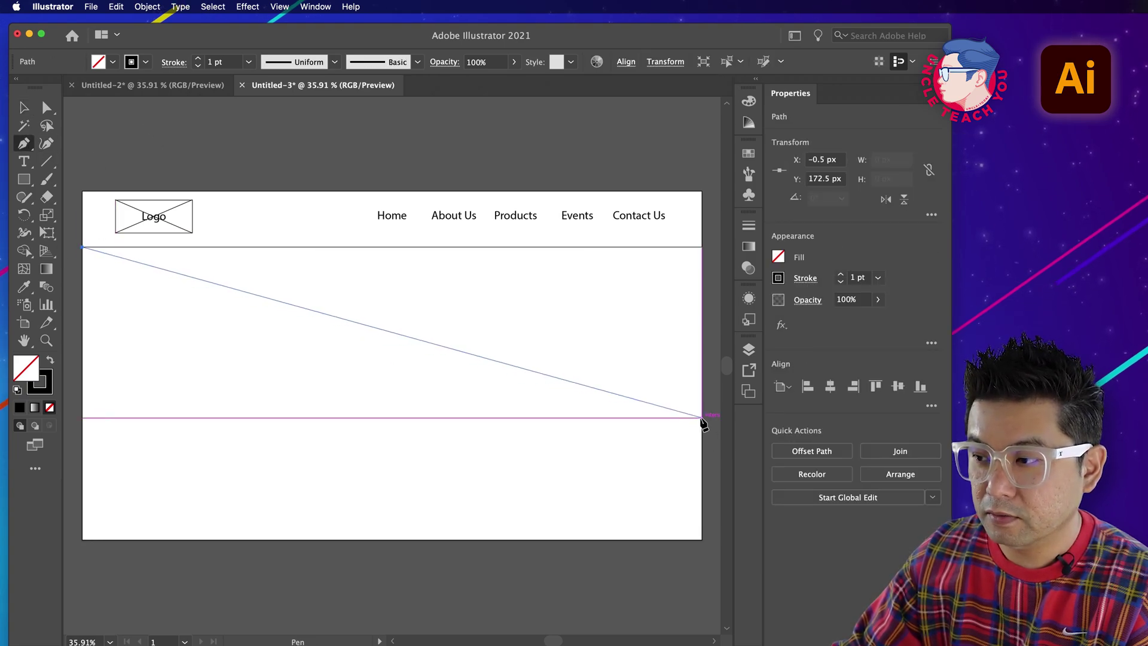
super+click(679, 294)
click(702, 247)
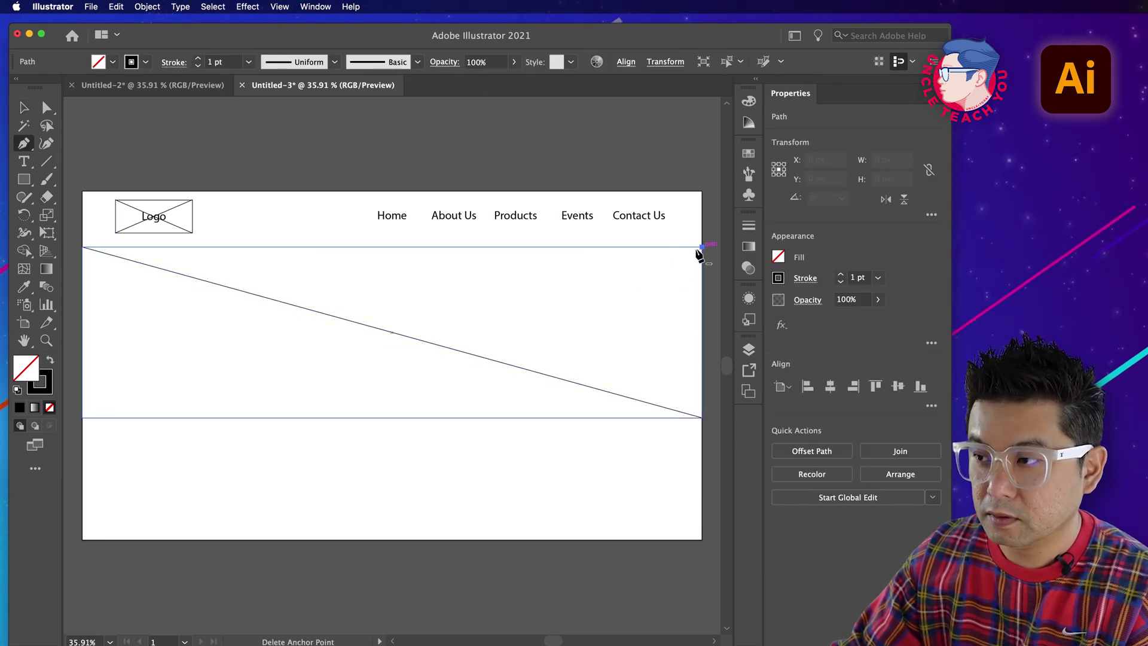
click(84, 418)
super+click(390, 374)
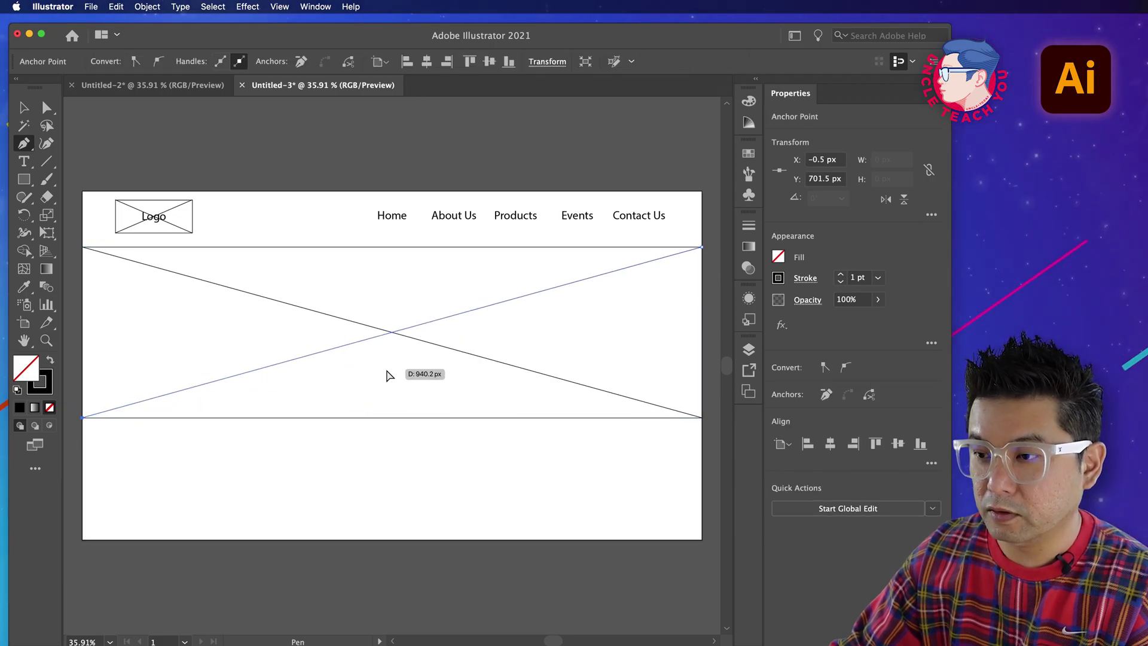
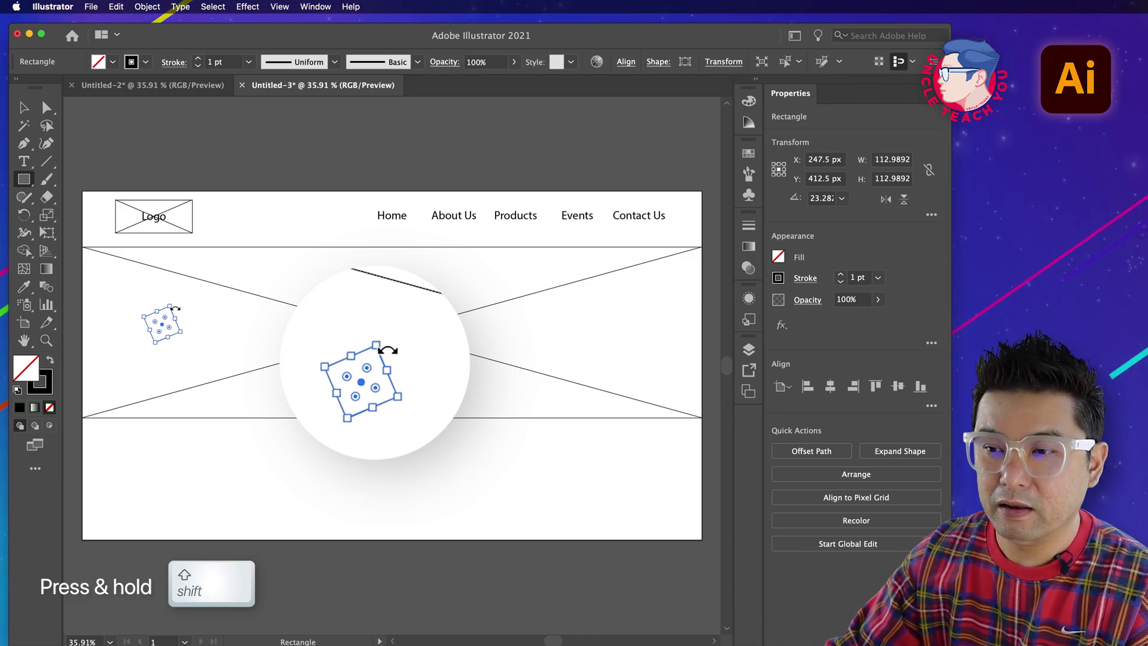
Step: Rotate the small square to 45° and delete its right corner point to leave a left-pointing chevron
mouse_move(187, 310)
mouse_down()
mouse_move(195, 315)
mouse_move(169, 296)
mouse_up()
key(a)
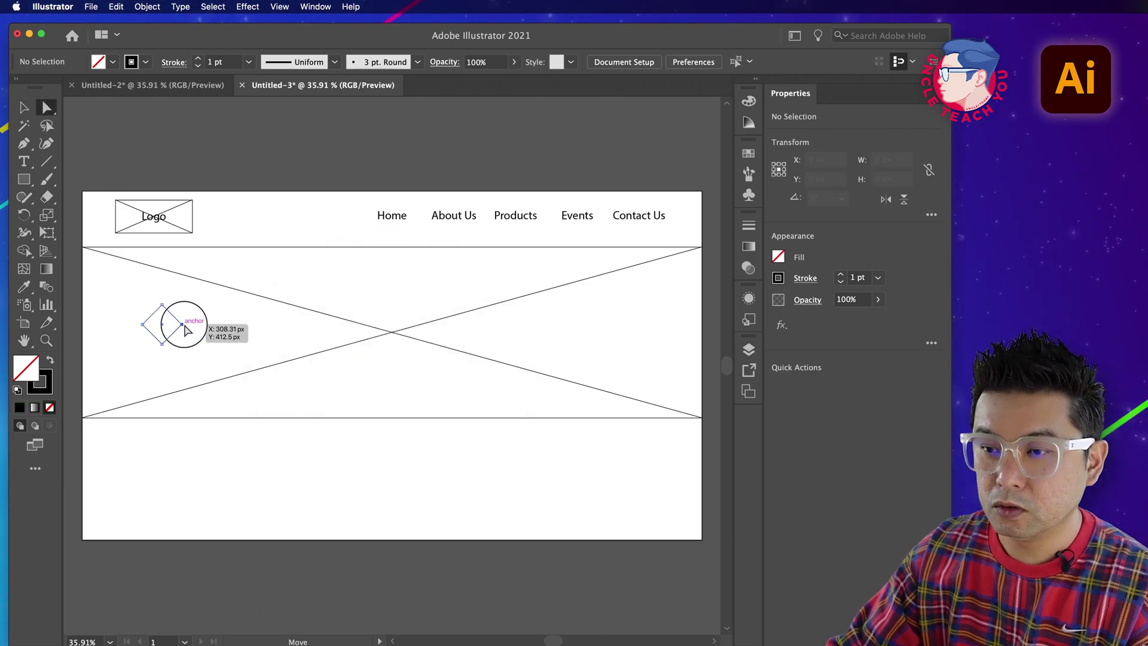
click(182, 324)
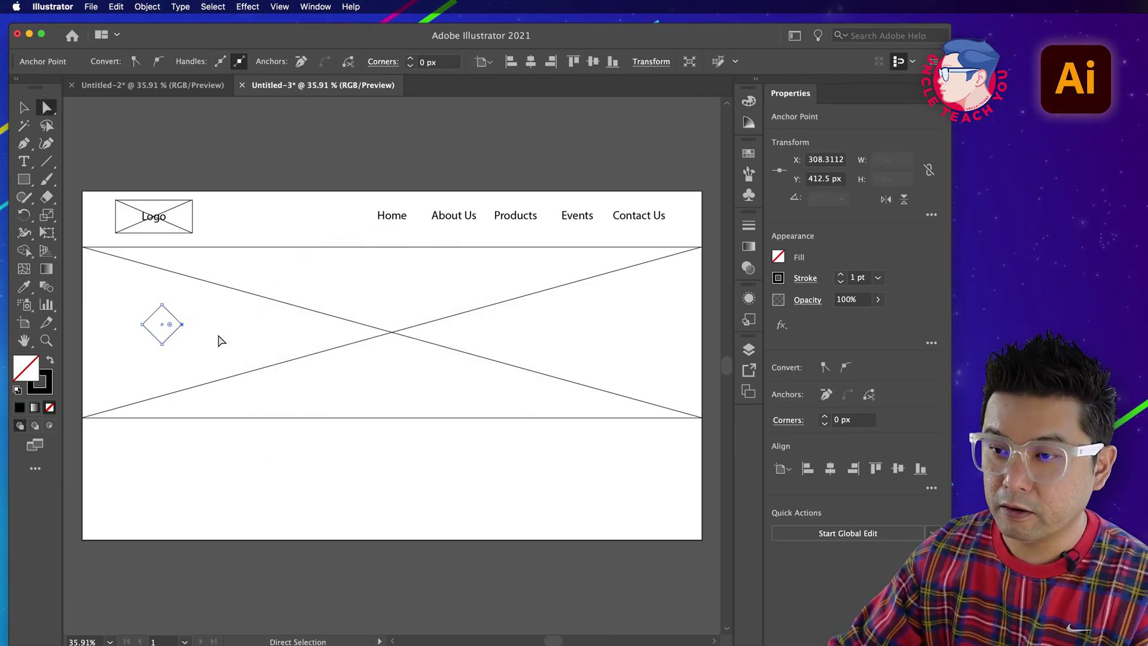
click(205, 333)
click(182, 324)
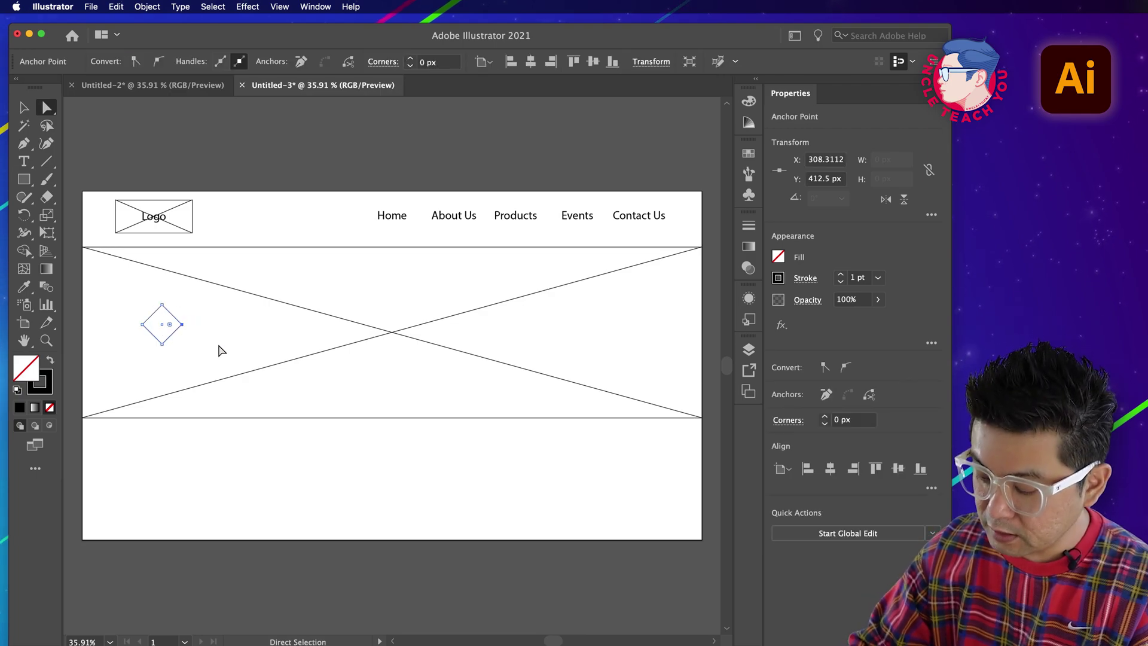
key(BackSpace)
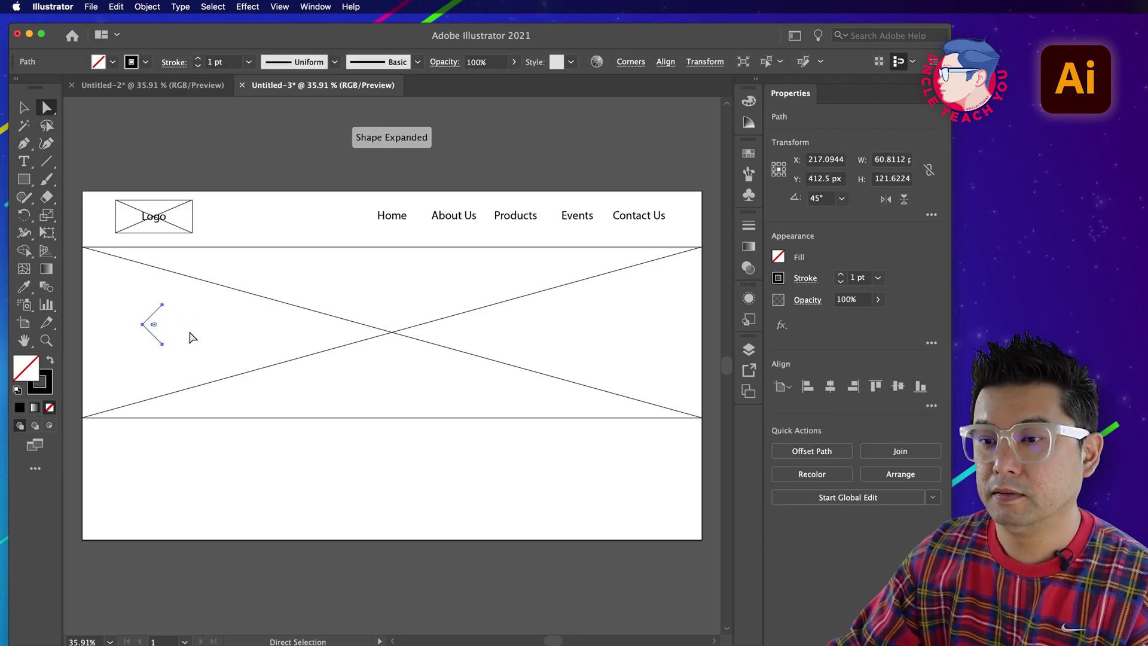
click(190, 338)
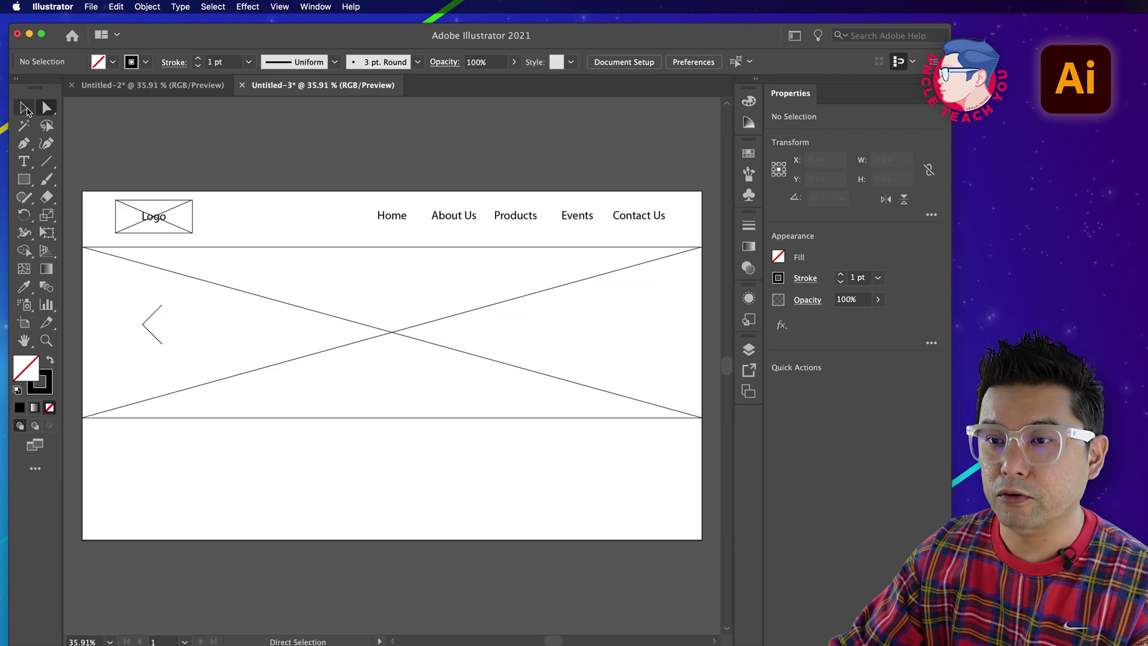
Step: Scale the chevron down to about 40 x 80 px and set its stroke to 5 pt
click(24, 108)
click(152, 340)
drag(161, 305, 163, 328)
click(162, 331)
click(157, 334)
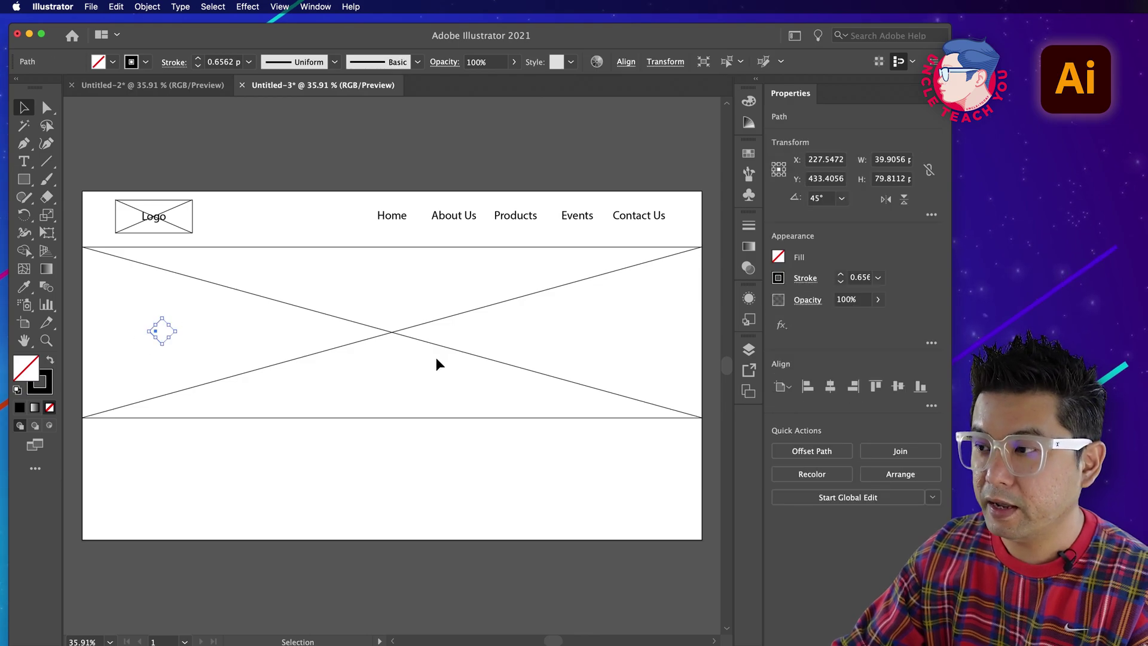
click(879, 280)
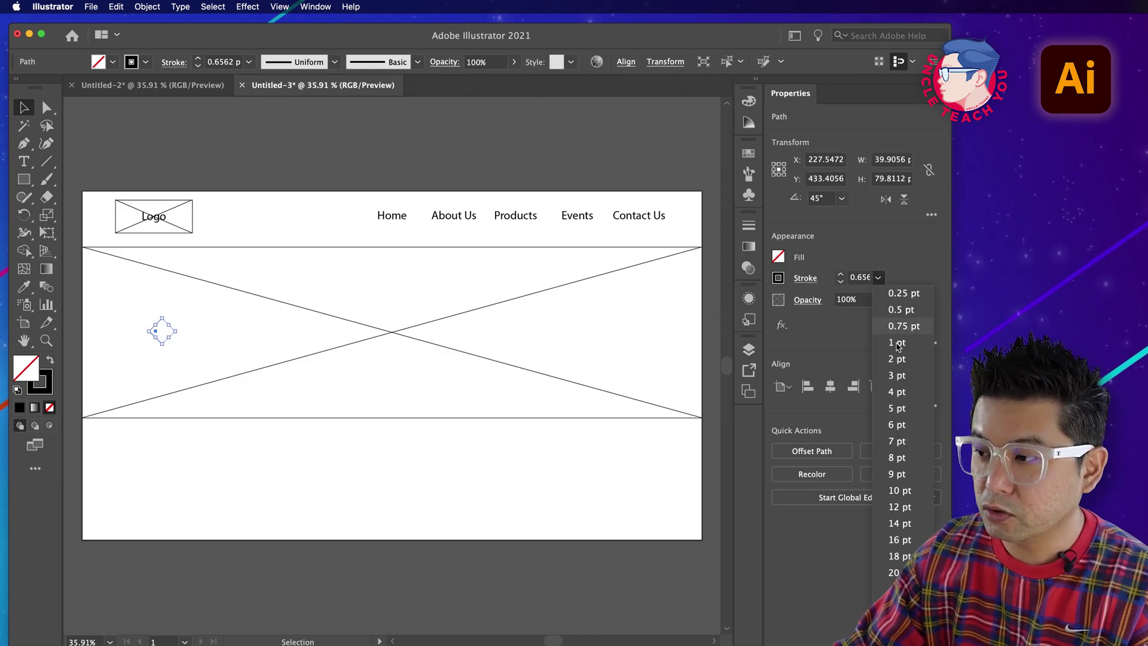
click(903, 408)
click(247, 332)
Step: Move the chevron to the banner's left edge and place a level copy of it near the right edge
mouse_move(155, 330)
mouse_down()
mouse_move(103, 332)
mouse_move(670, 346)
mouse_up()
click(153, 328)
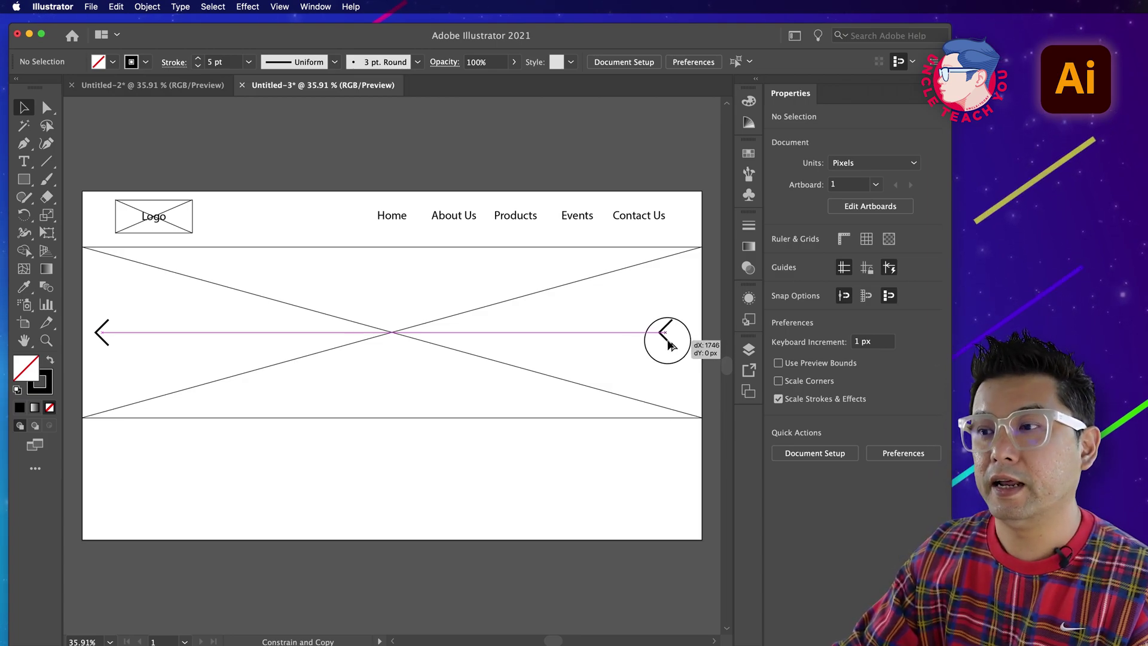
drag(670, 346, 676, 340)
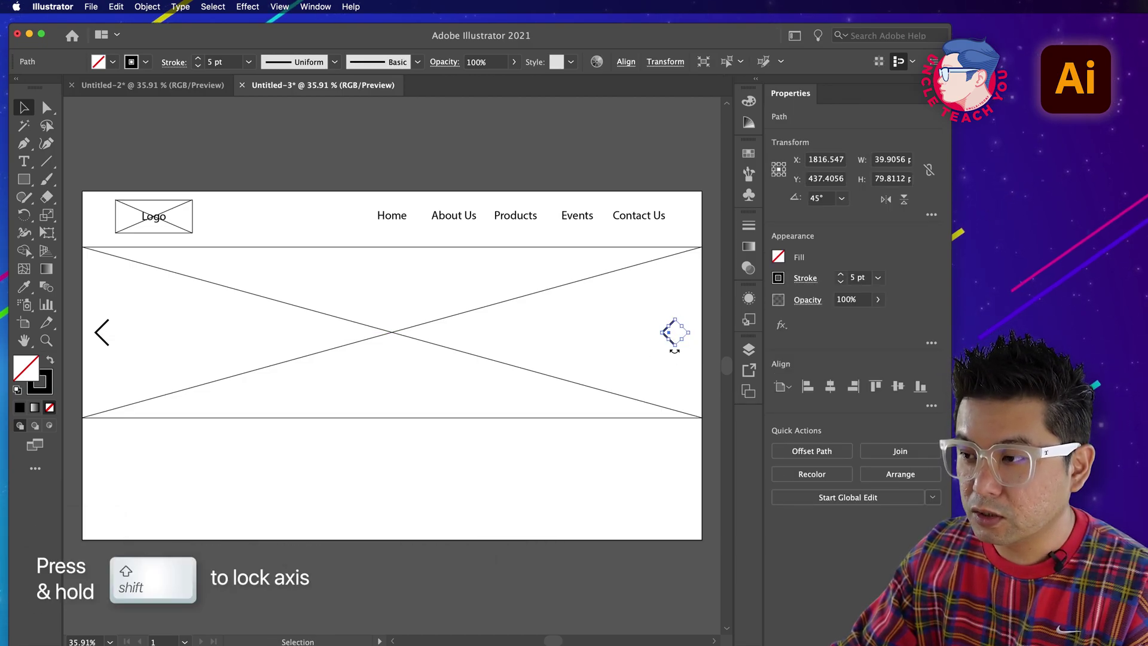
Step: Rotate the copied chevron 180° so it points right
drag(676, 352, 676, 311)
click(683, 368)
click(679, 342)
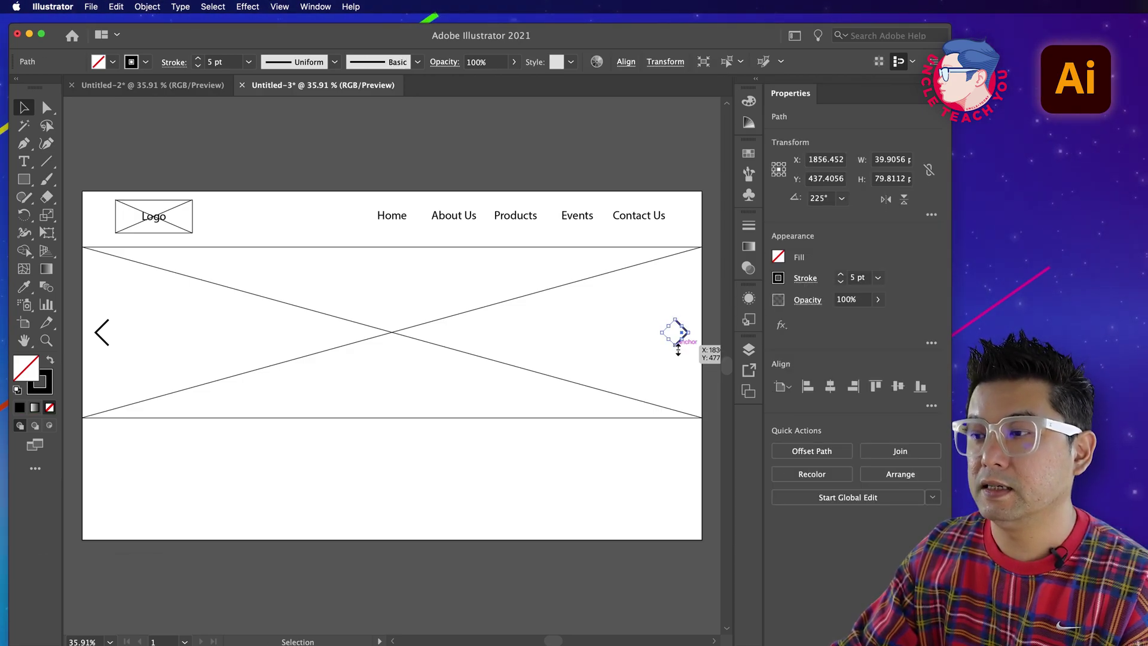
click(659, 367)
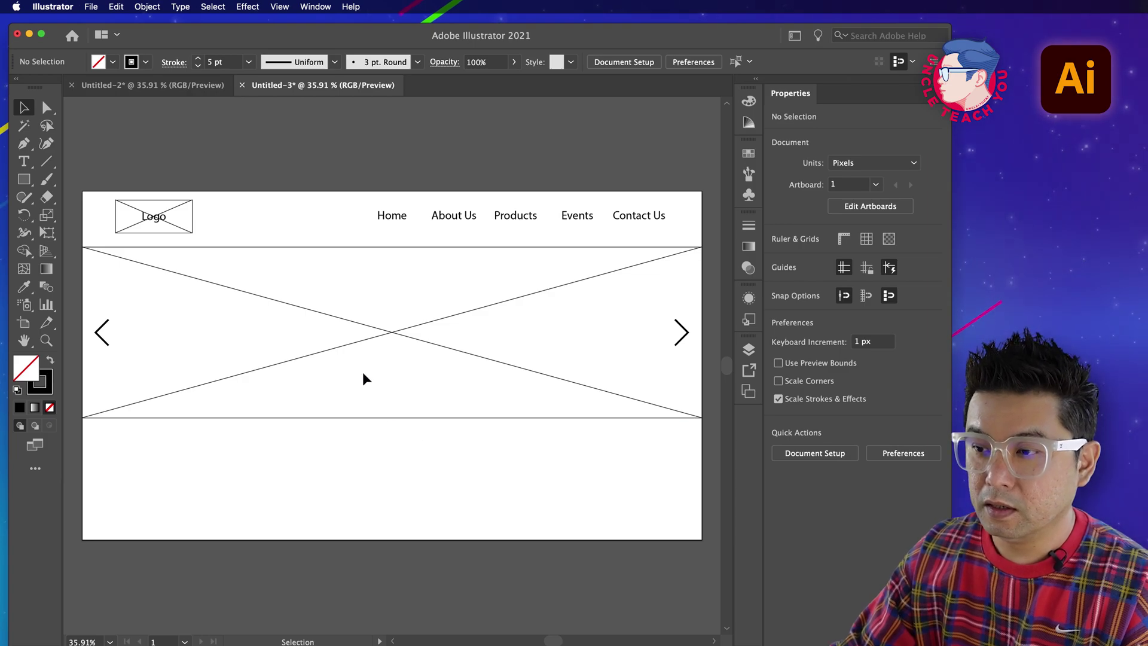
Step: Draw a 22 px circle at the bottom centre of the banner and give it a black fill with no stroke
click(23, 181)
drag(24, 180, 90, 210)
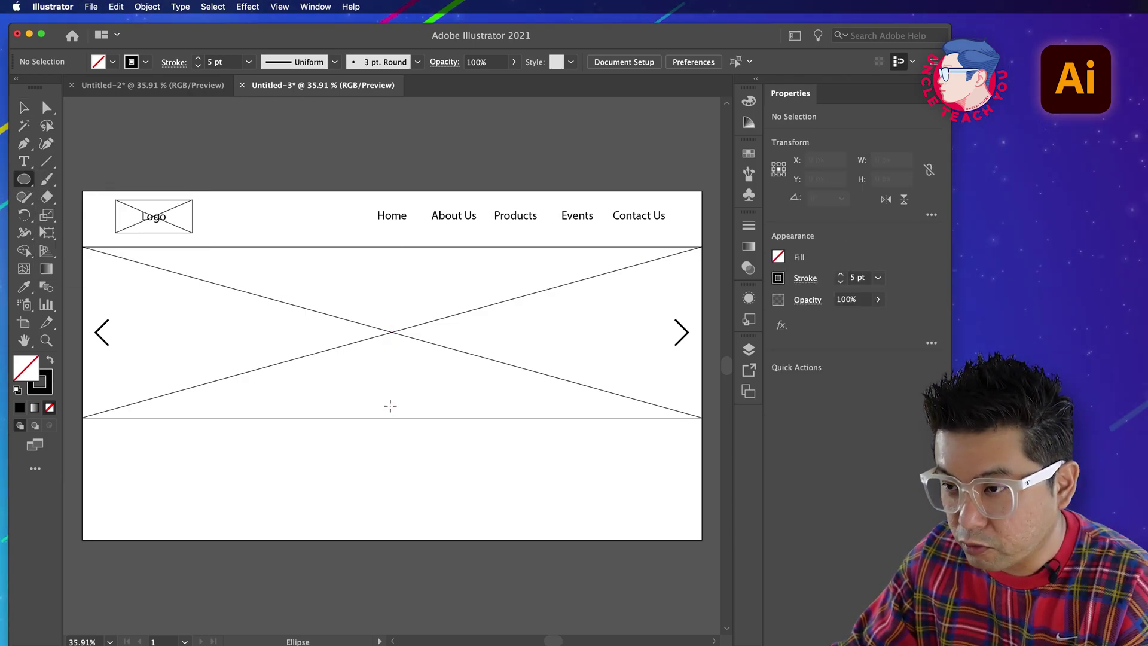
drag(392, 406, 398, 405)
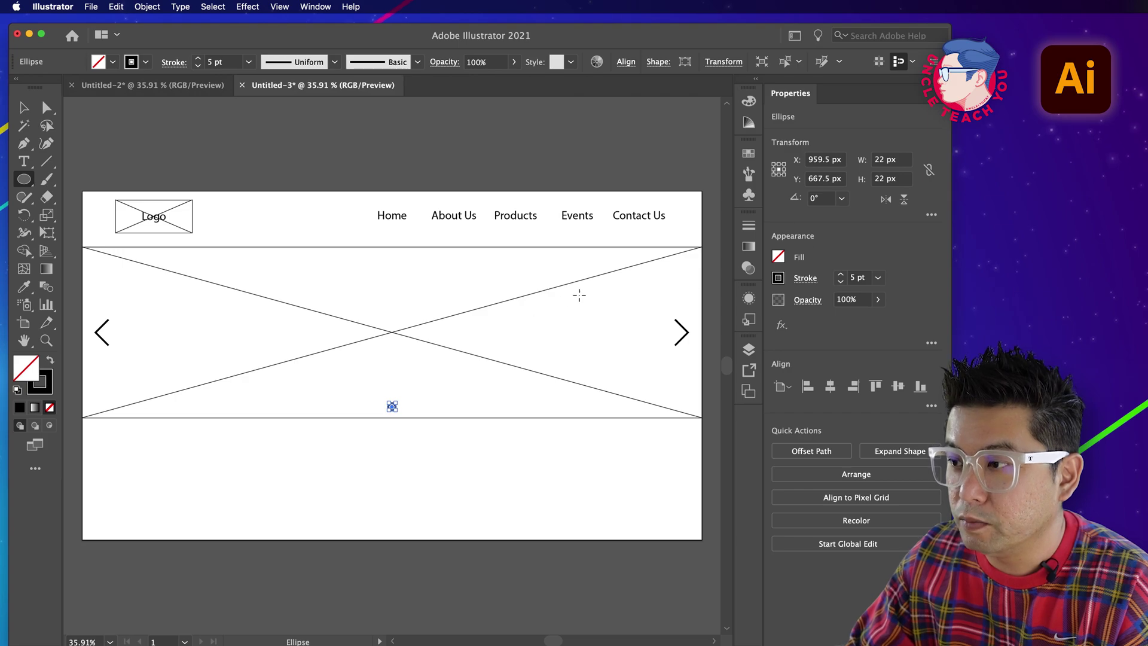
click(50, 362)
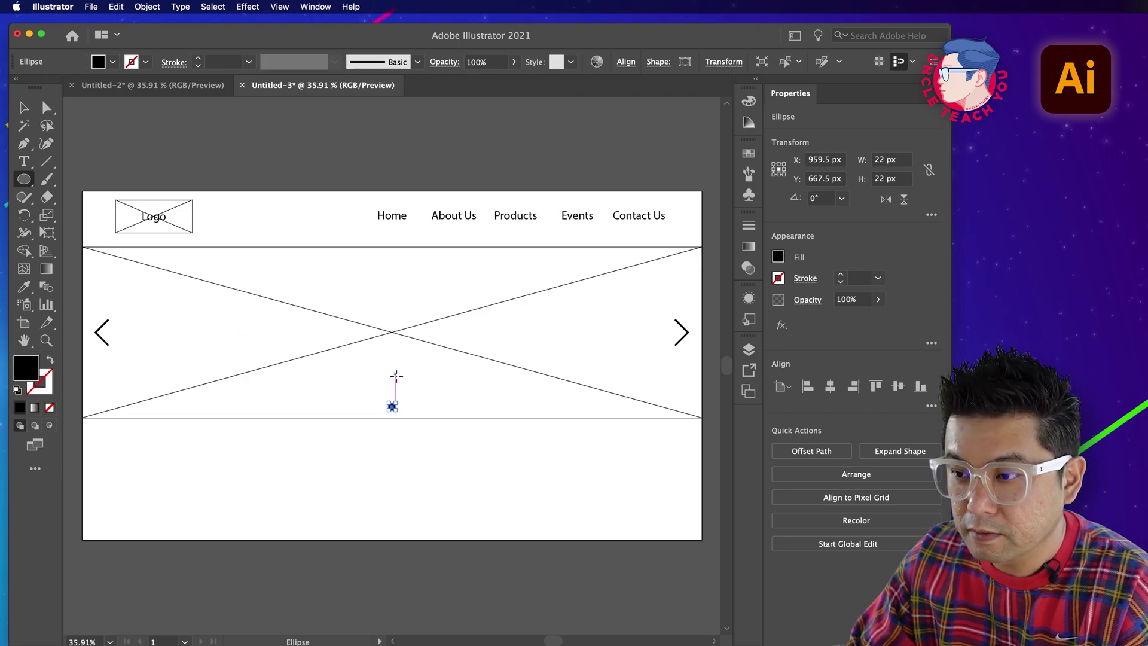
Step: Change the fill of the circle at the bottom centre of the banner to grey #a5a5a5
click(26, 112)
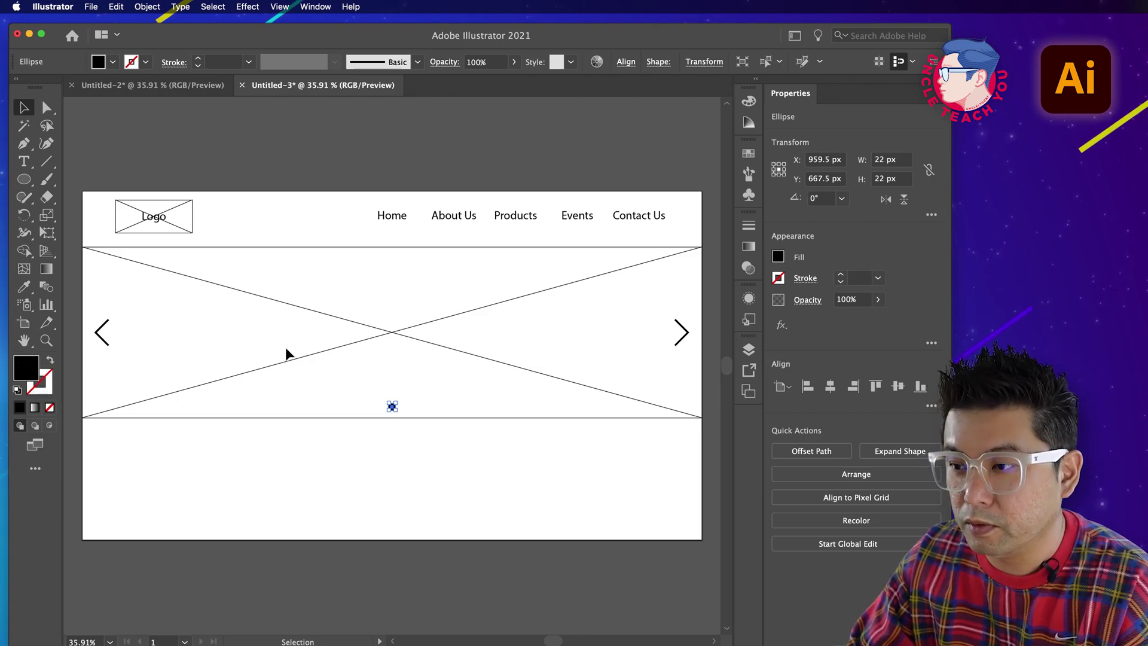
double_click(34, 367)
drag(708, 446, 231, 229)
drag(250, 413, 161, 331)
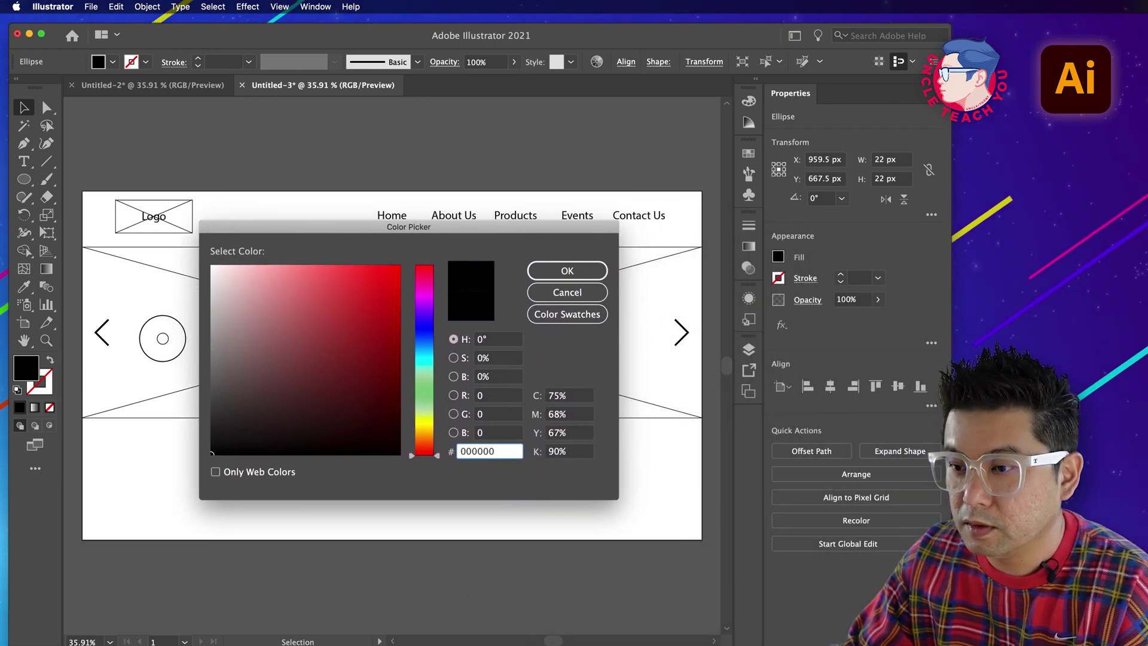
drag(212, 359, 212, 332)
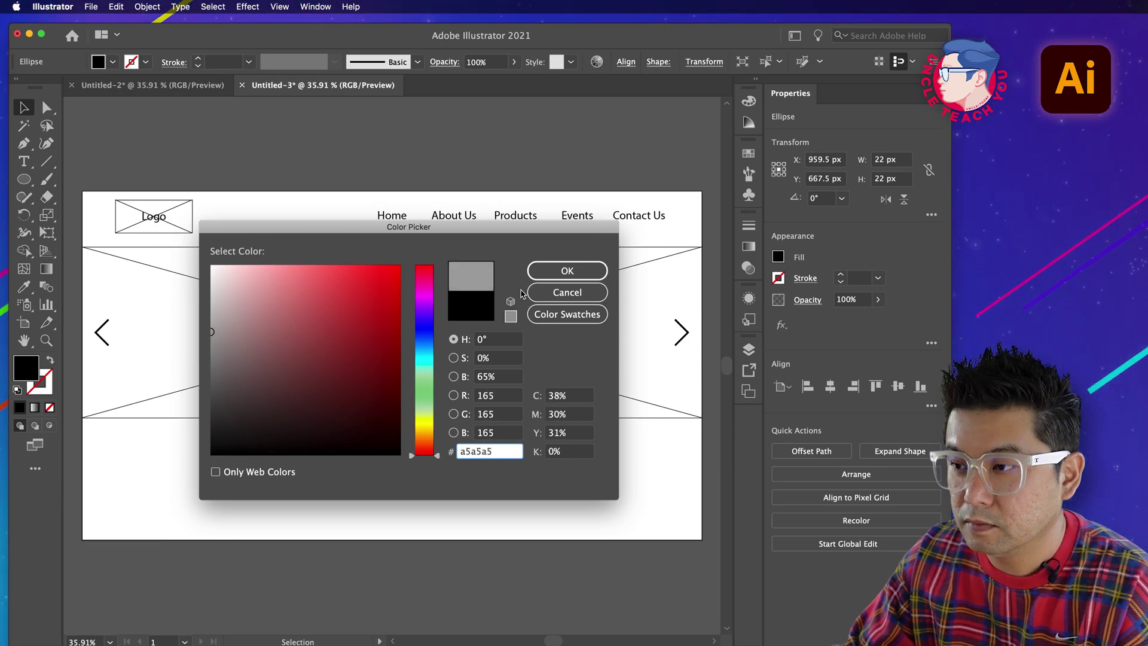
key(Return)
click(424, 399)
Step: Duplicate the grey dot on both sides to make a level row of five dots along the banner's lower edge
mouse_move(395, 412)
mouse_down()
mouse_move(359, 408)
mouse_move(409, 413)
mouse_up()
shift+click(375, 407)
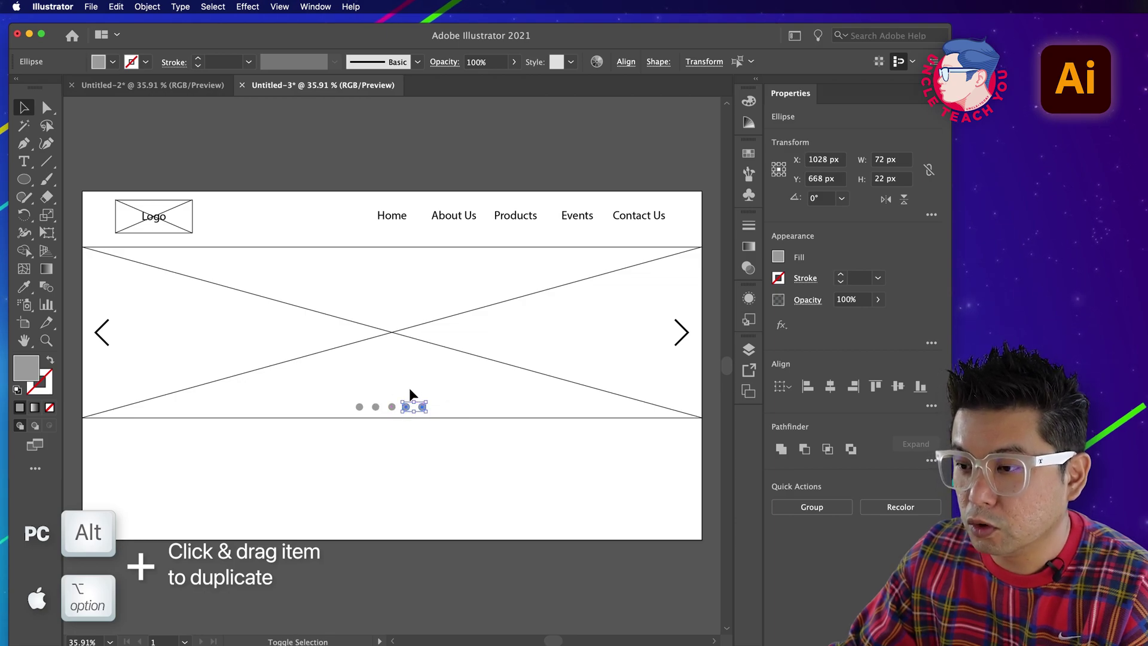
click(428, 411)
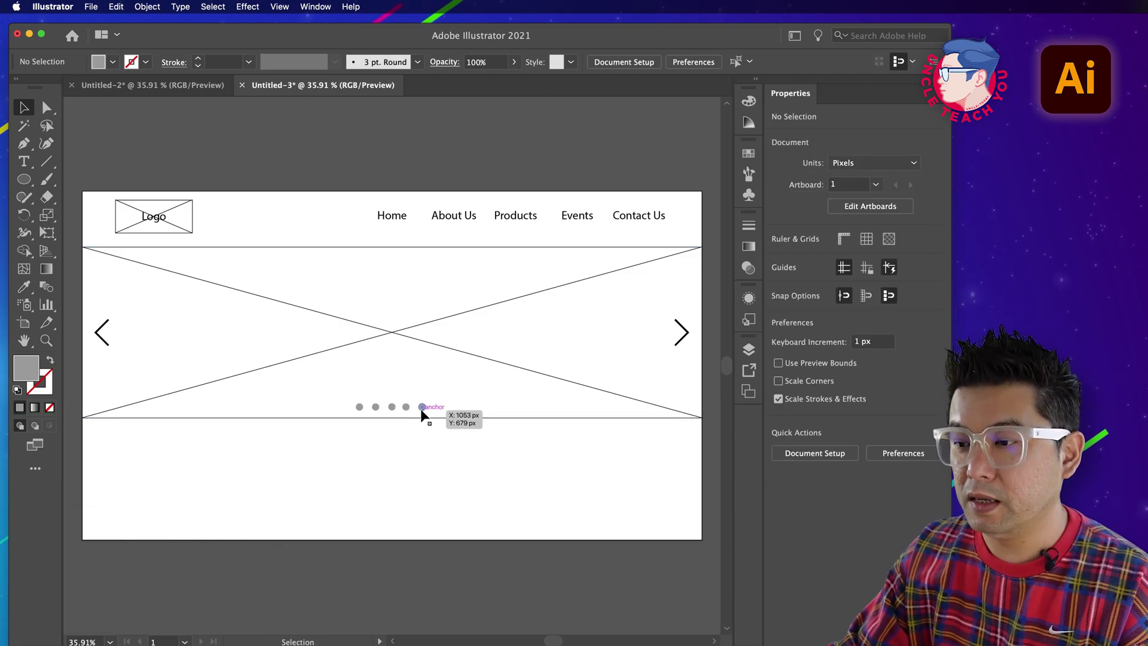
Step: Recolour the second dot from the left dark grey as the active slide indicator
click(376, 407)
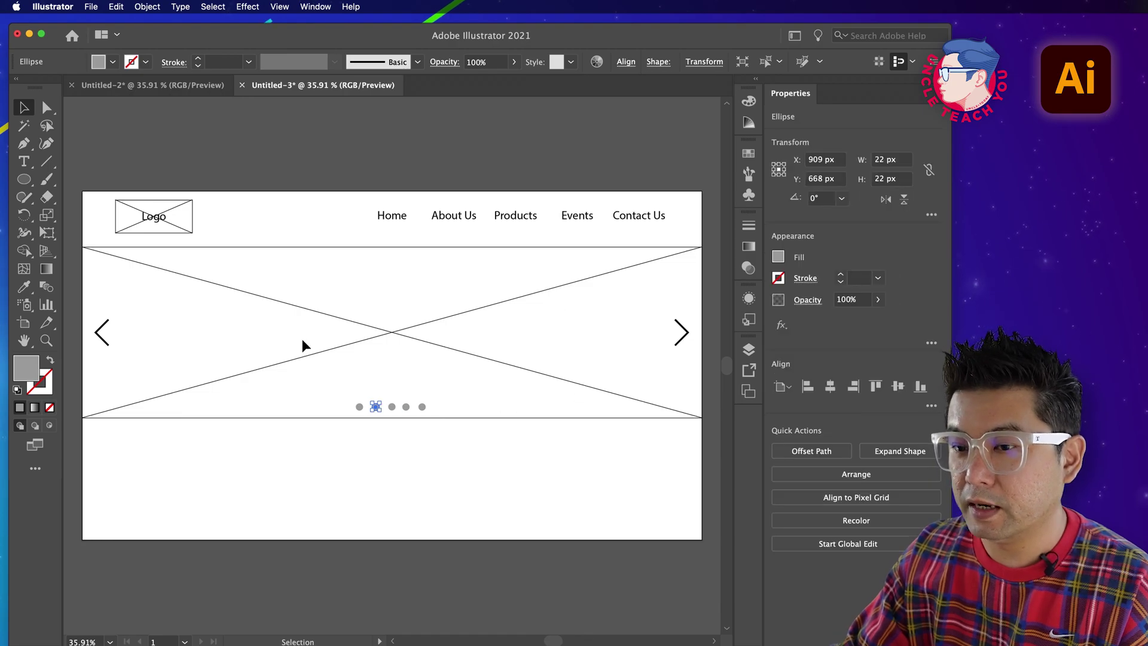
double_click(28, 374)
mouse_move(239, 369)
mouse_down()
mouse_move(174, 397)
mouse_move(297, 364)
mouse_move(205, 397)
mouse_up()
click(566, 271)
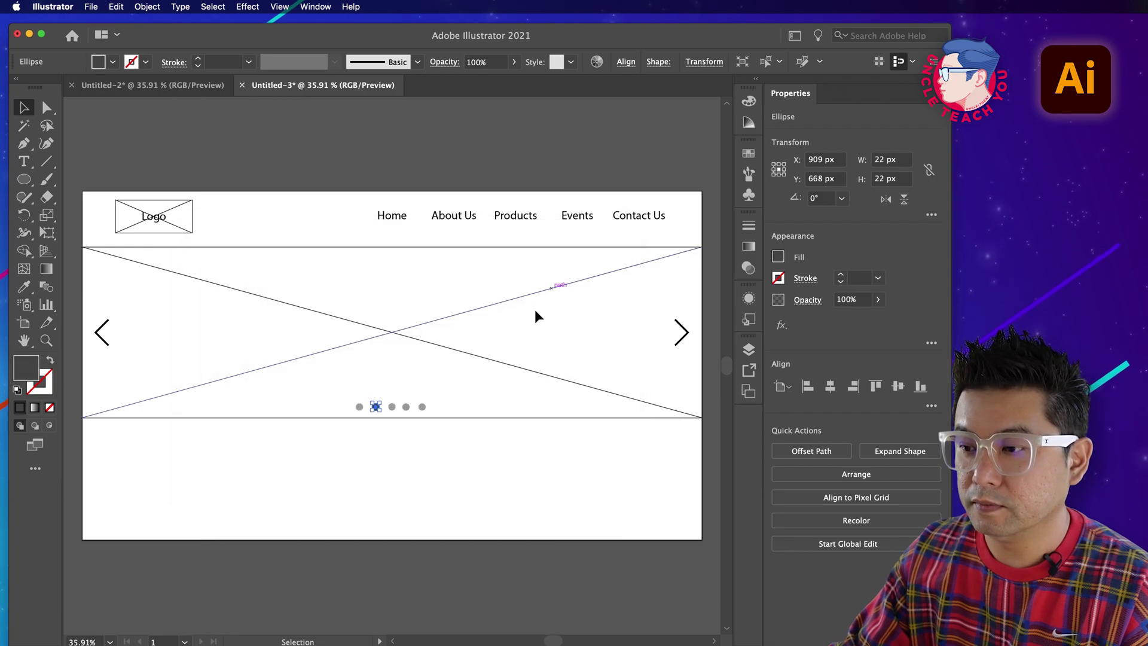
click(445, 394)
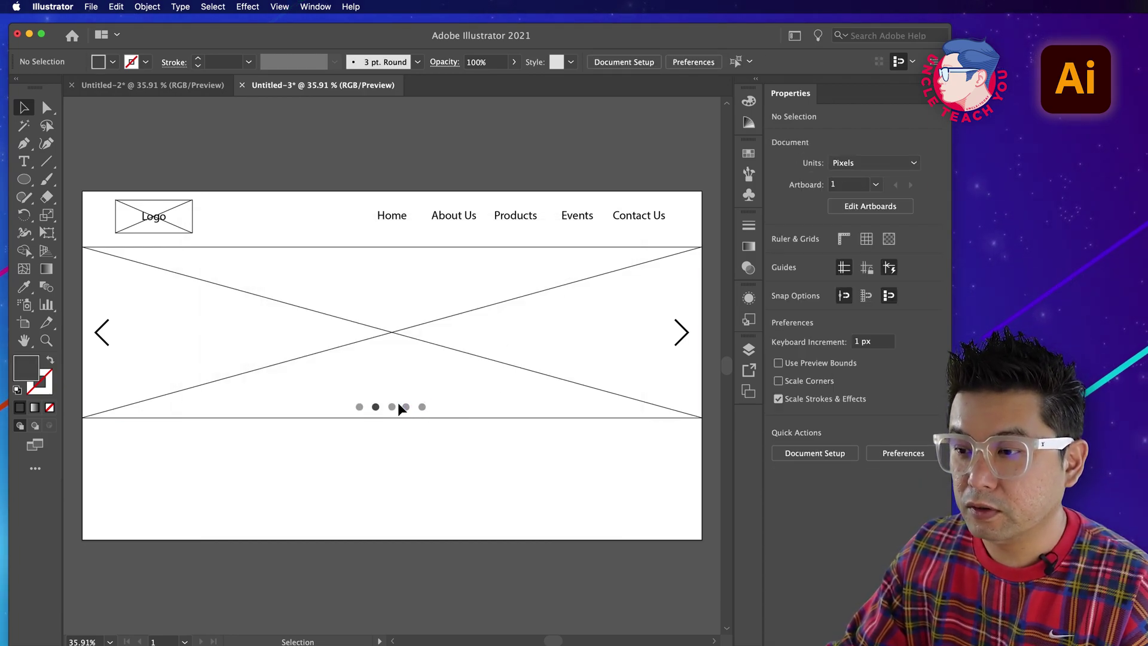
Step: Distribute the five dots evenly by their horizontal centres
drag(436, 401, 354, 413)
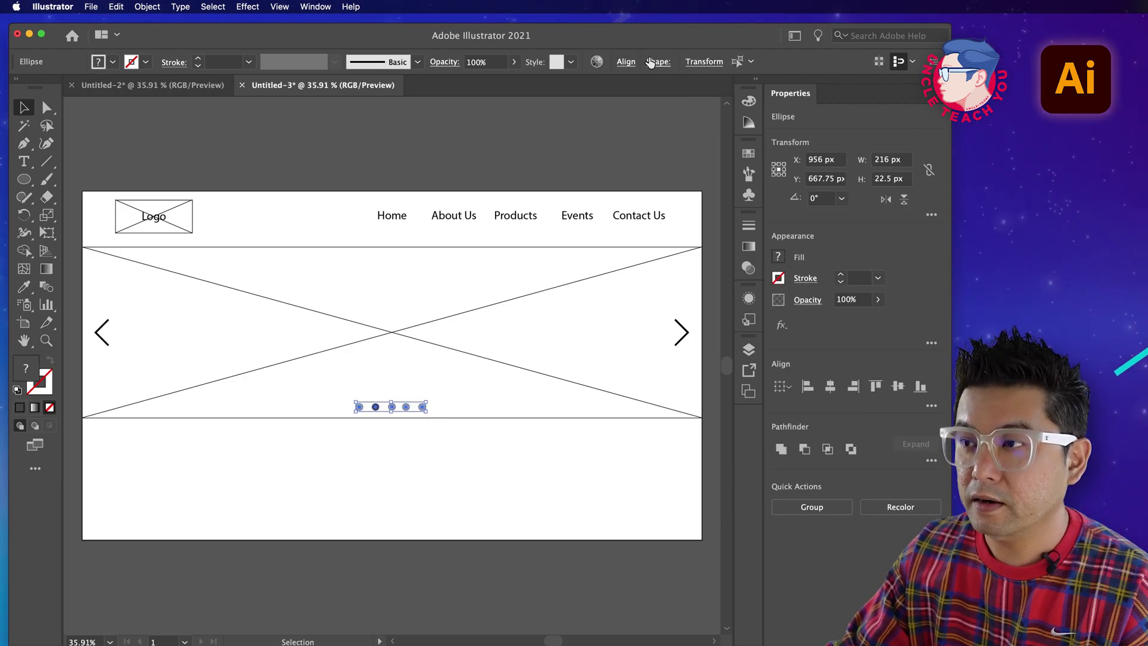
click(627, 61)
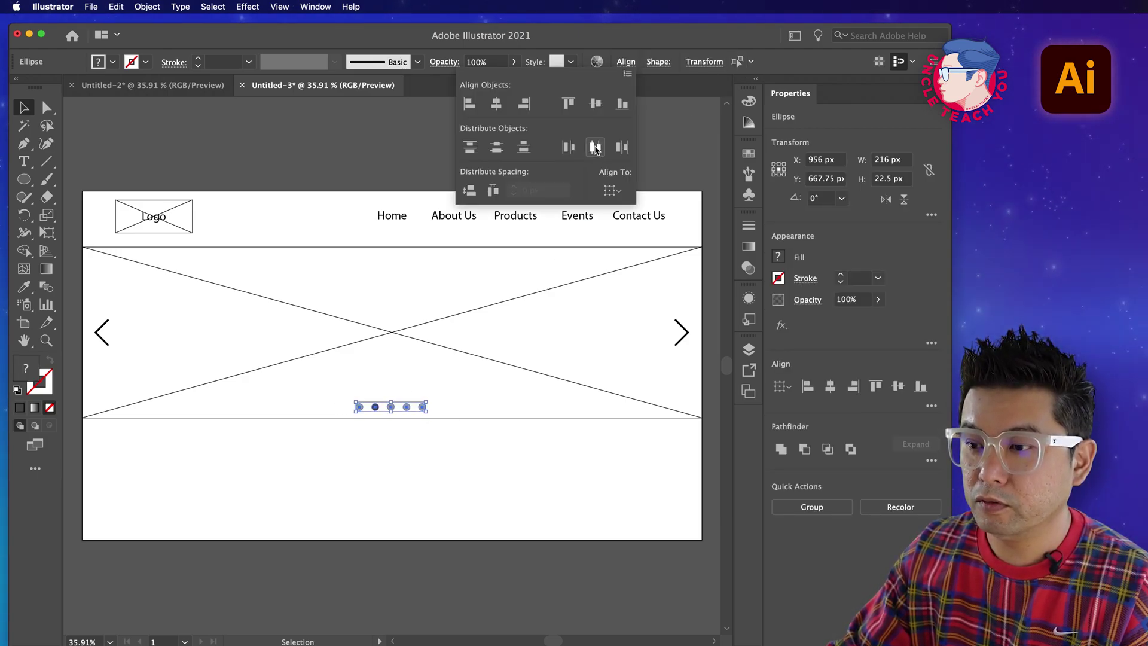
click(457, 405)
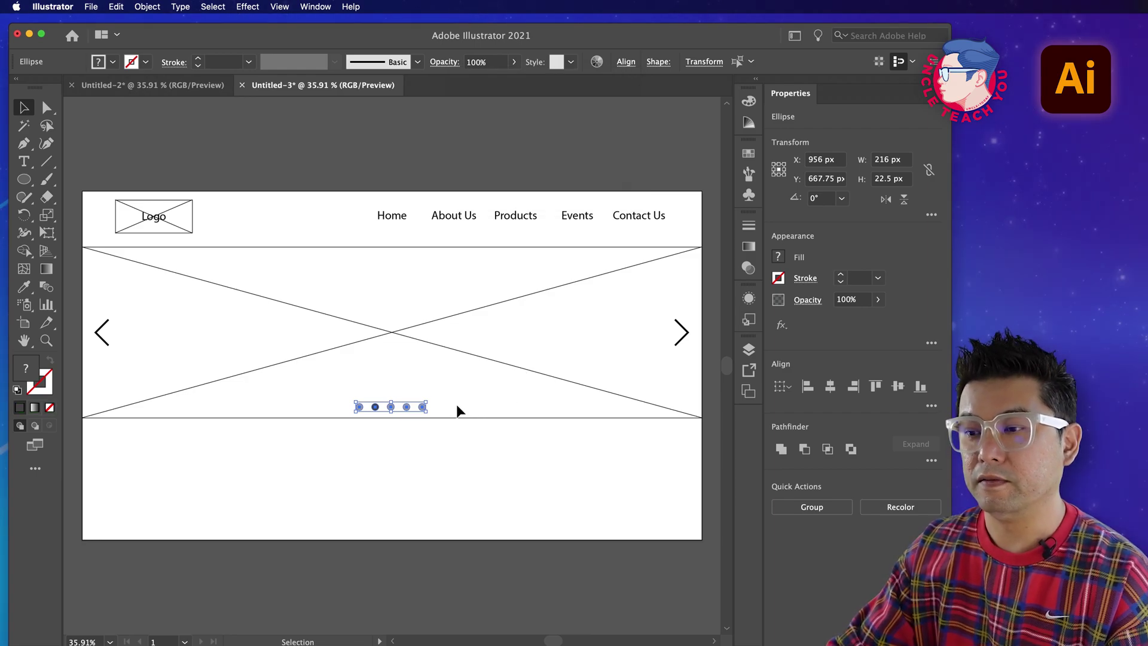
click(458, 404)
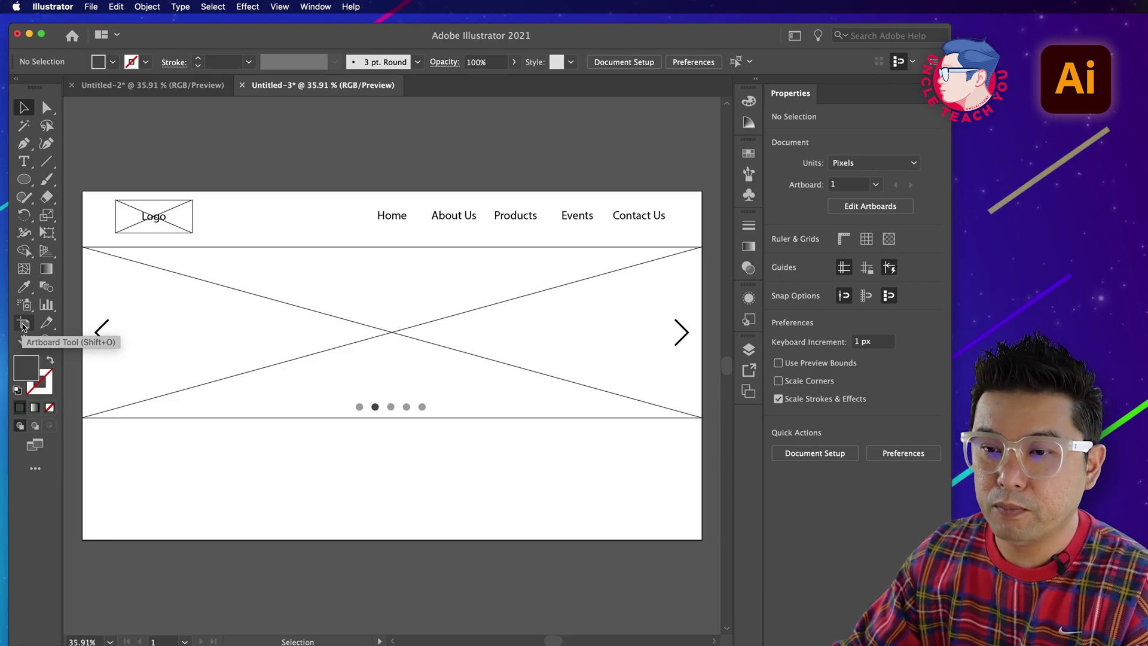
Step: Extend the artboard downward to about 2019 px high, keeping the width at 1920 px
click(23, 325)
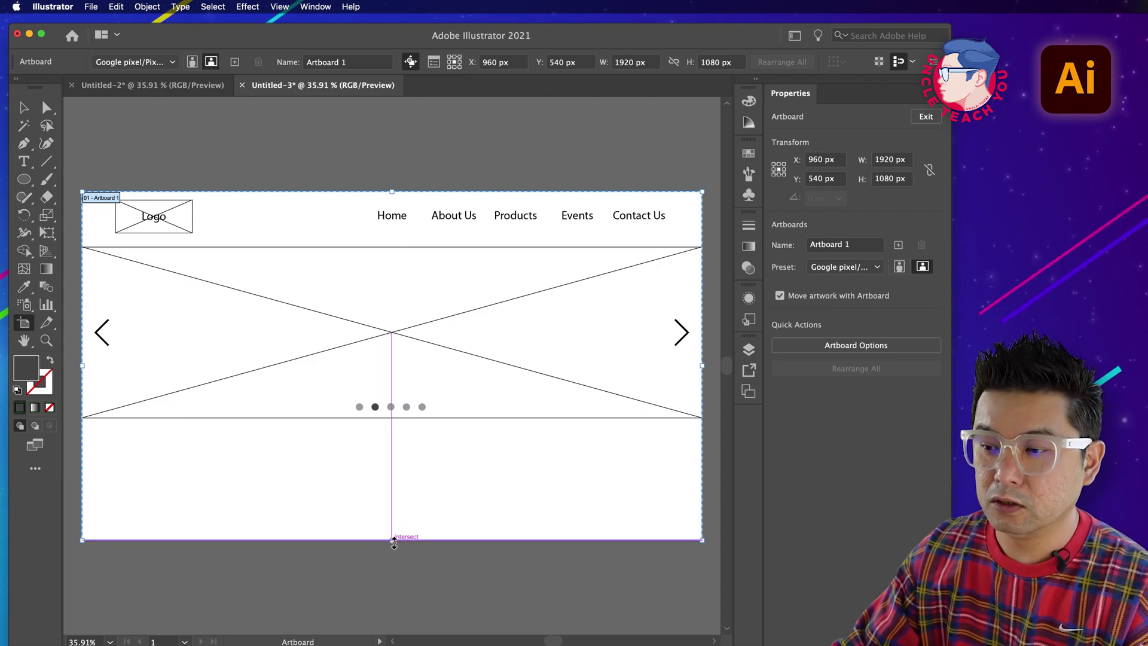
drag(379, 541, 381, 614)
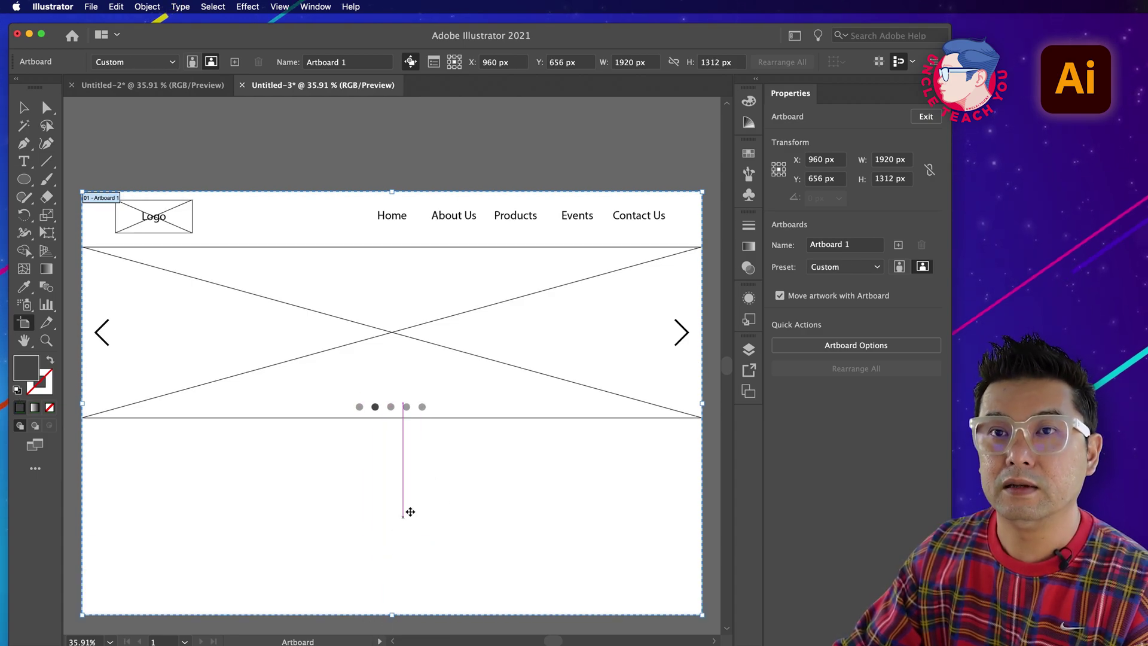
click(47, 342)
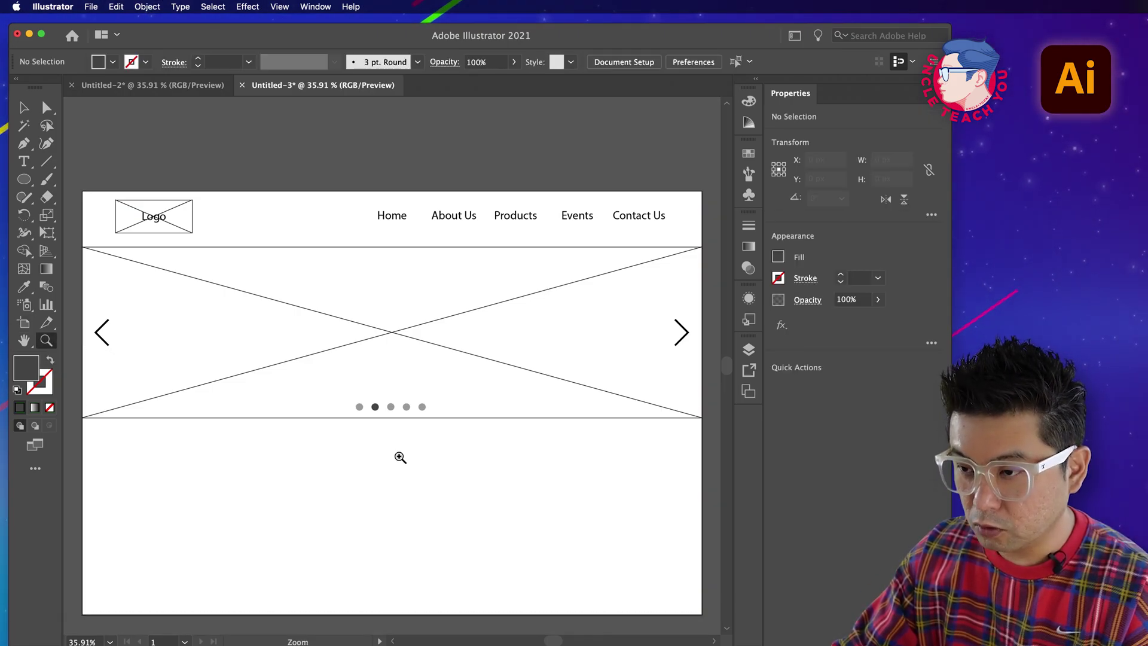
key(alt)
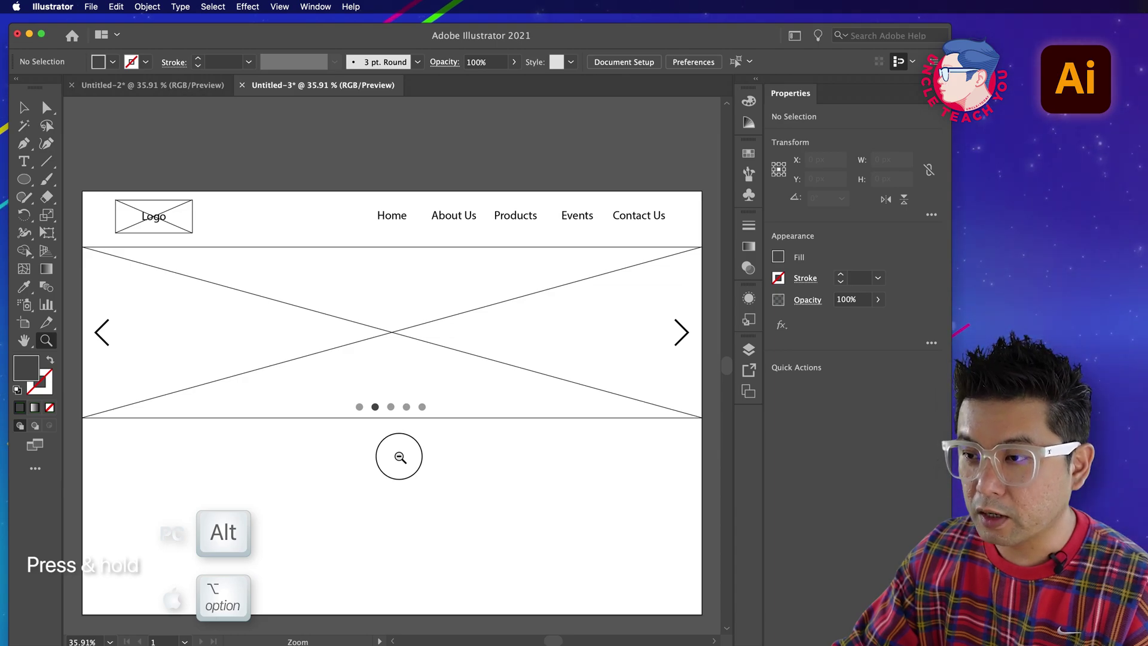
alt+click(398, 453)
alt+click(405, 410)
alt+click(399, 380)
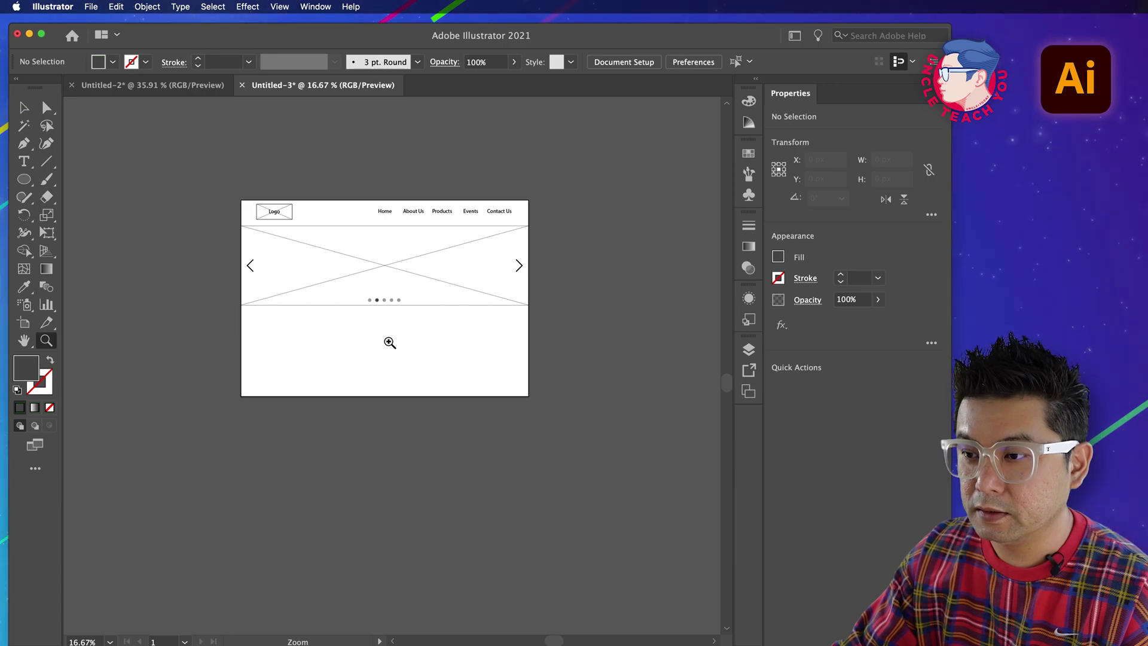
click(390, 342)
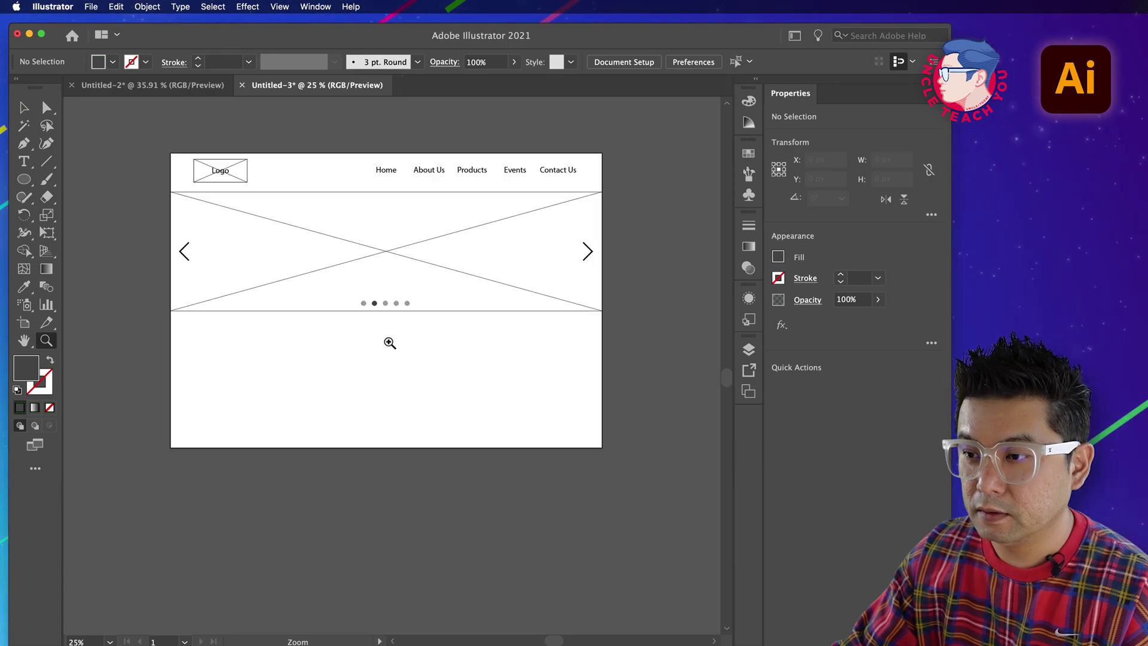
click(24, 325)
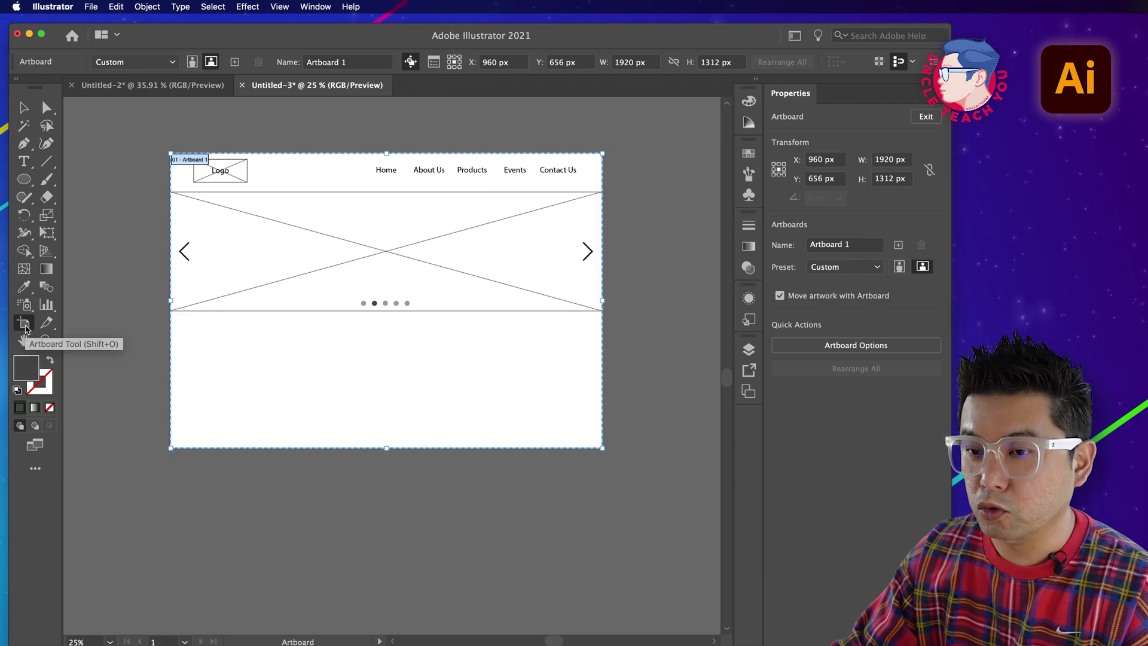
drag(389, 449, 388, 608)
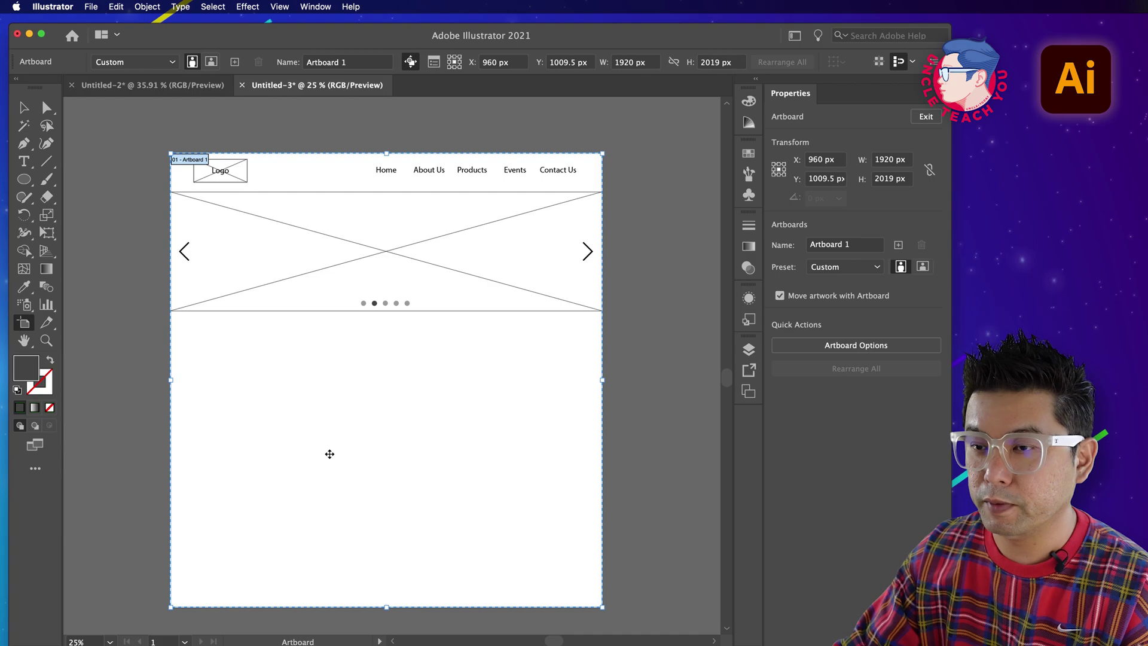
Step: Place a copy of the crossed logo box below the banner's left end and enlarge it to about 610 x 348 px
click(25, 109)
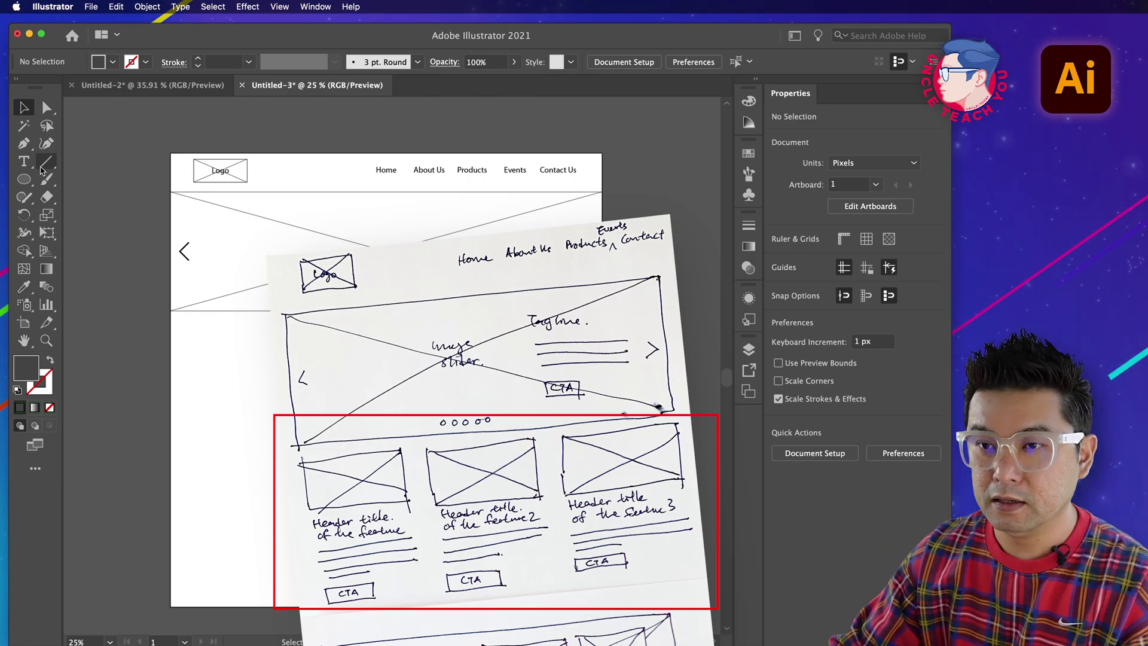
drag(24, 179, 72, 178)
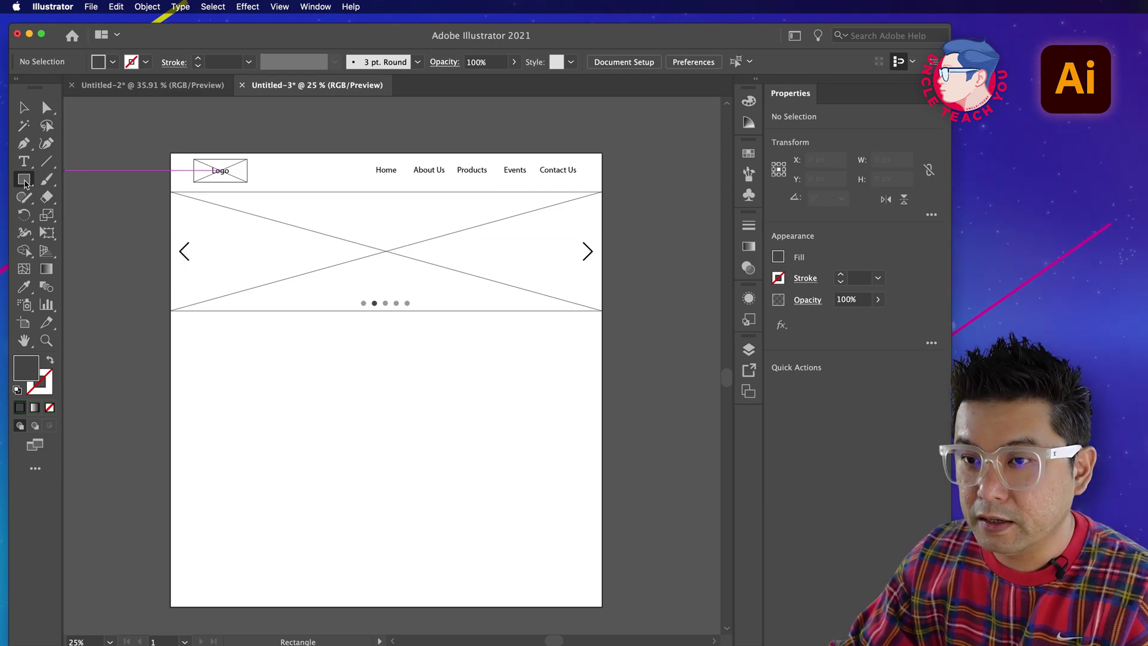
key(v)
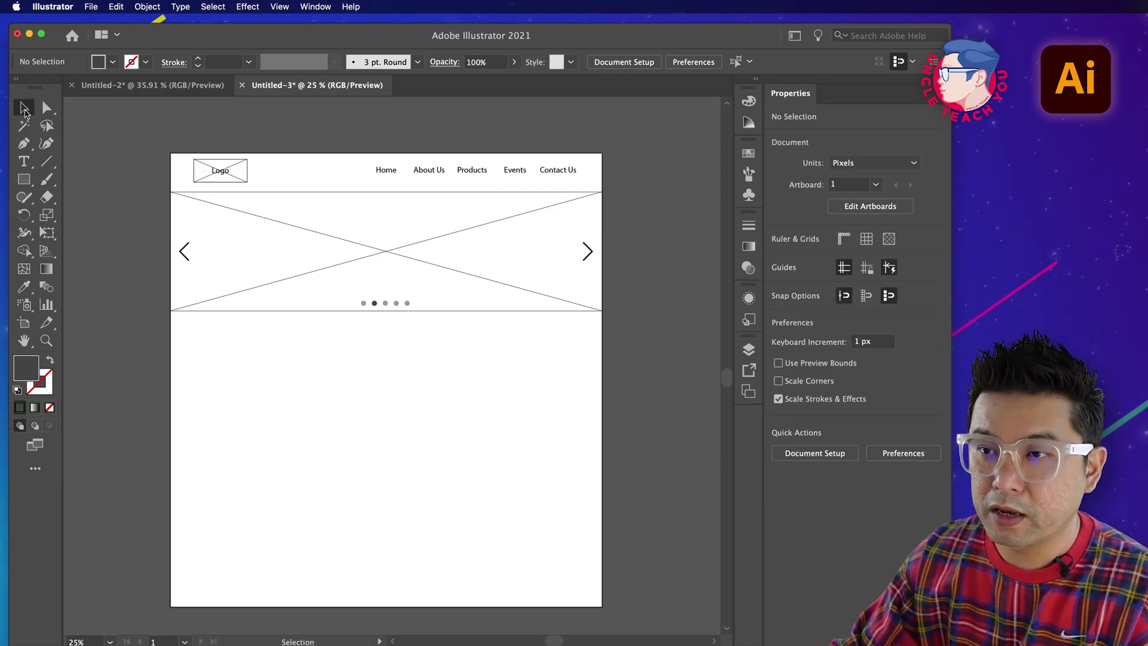
click(243, 174)
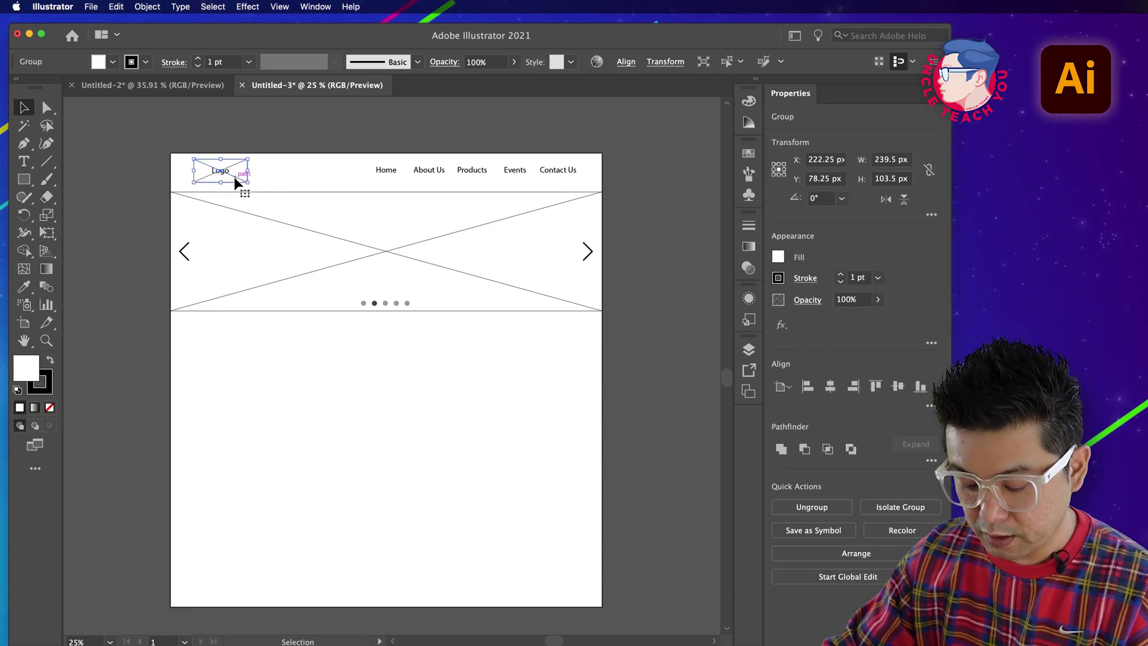
drag(235, 178, 230, 350)
drag(228, 353, 320, 409)
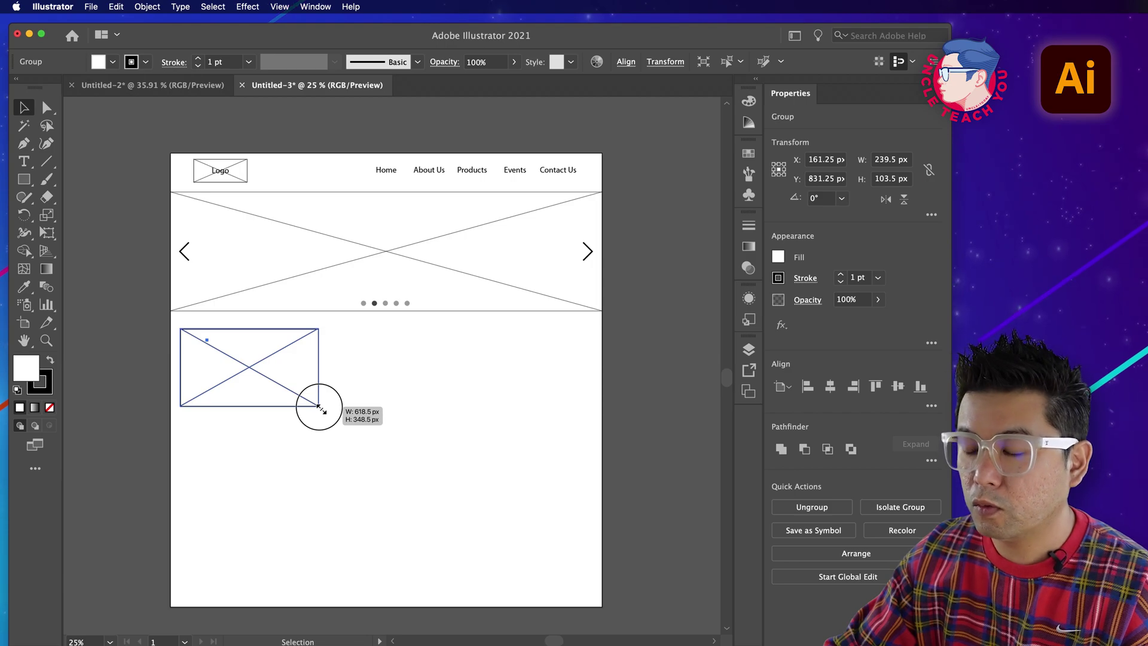
drag(320, 409, 317, 409)
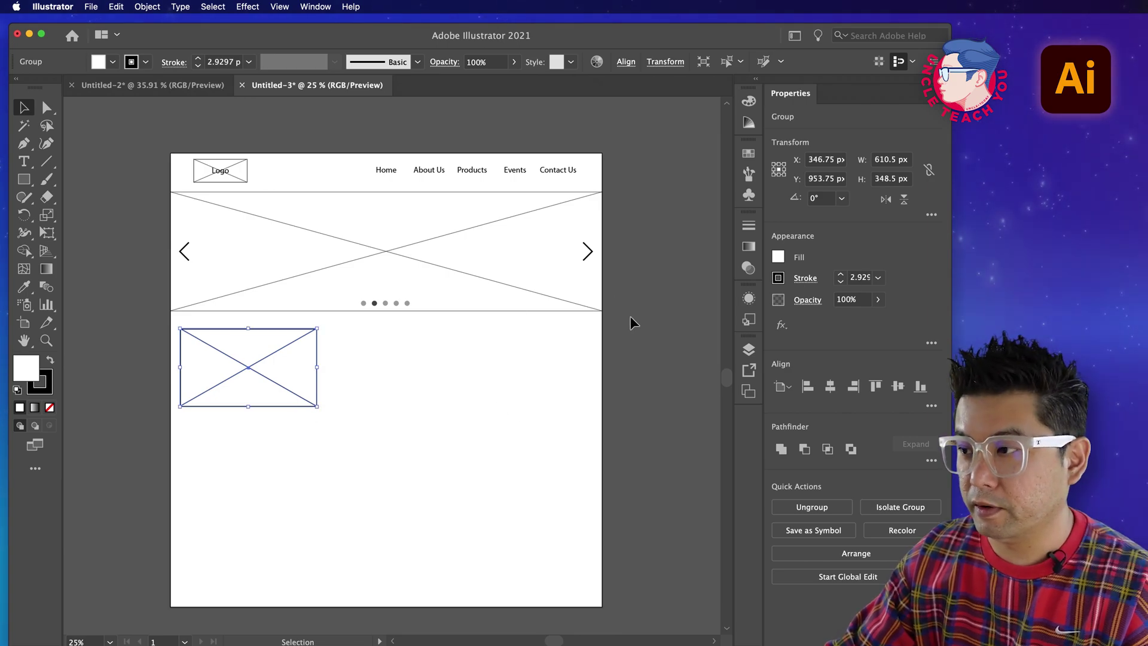
Step: Set the stroke of the enlarged image placeholder to 1 pt
click(878, 277)
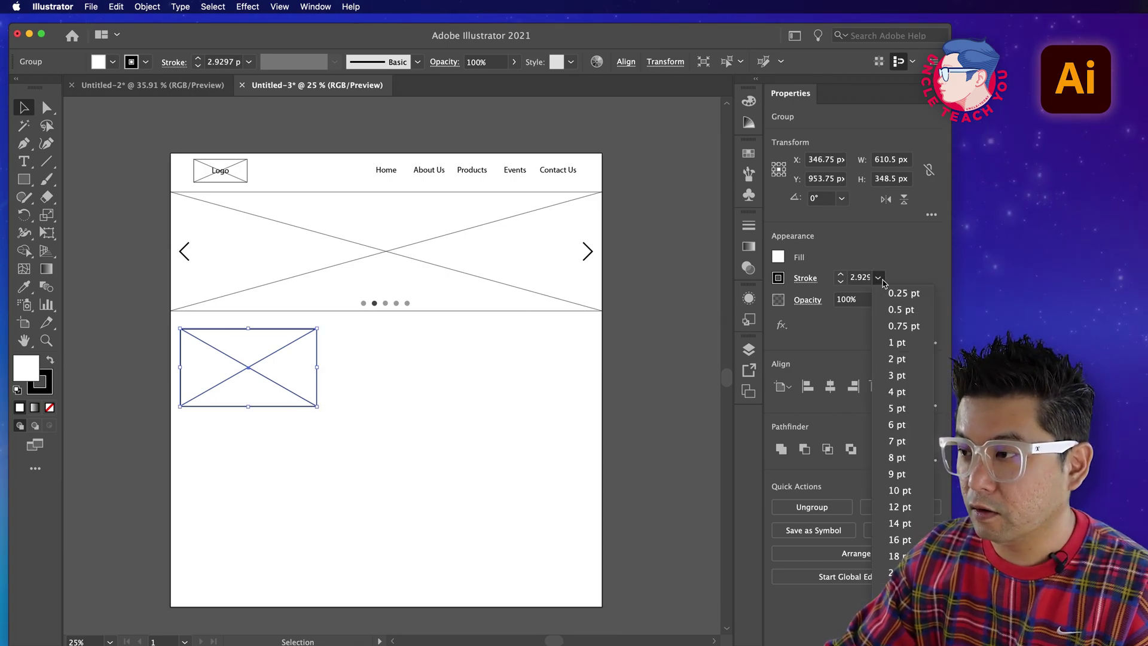
click(911, 346)
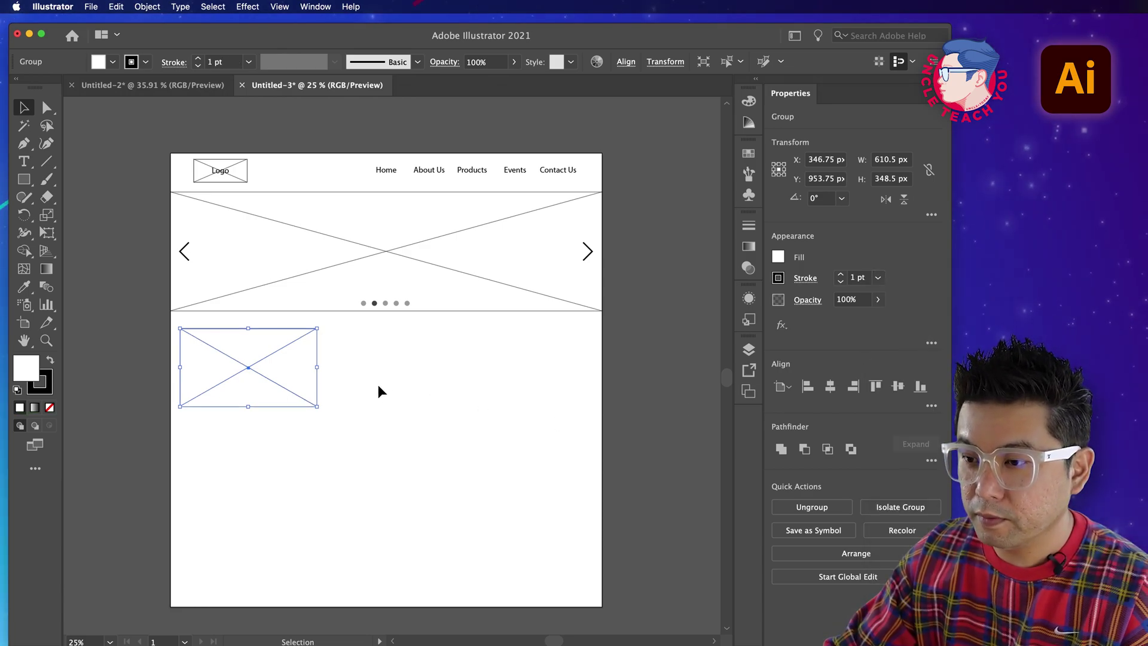
click(359, 396)
Step: Add the text "Header title for the feature" under the image placeholder and left-align it with the placeholder's left edge
key(t)
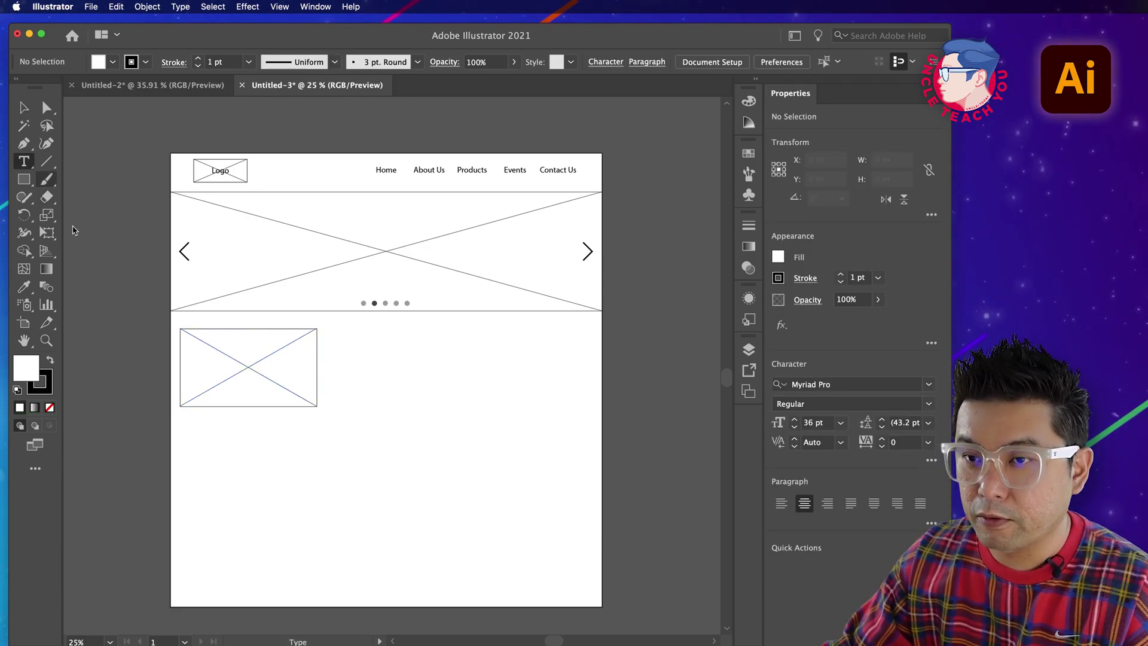
click(181, 425)
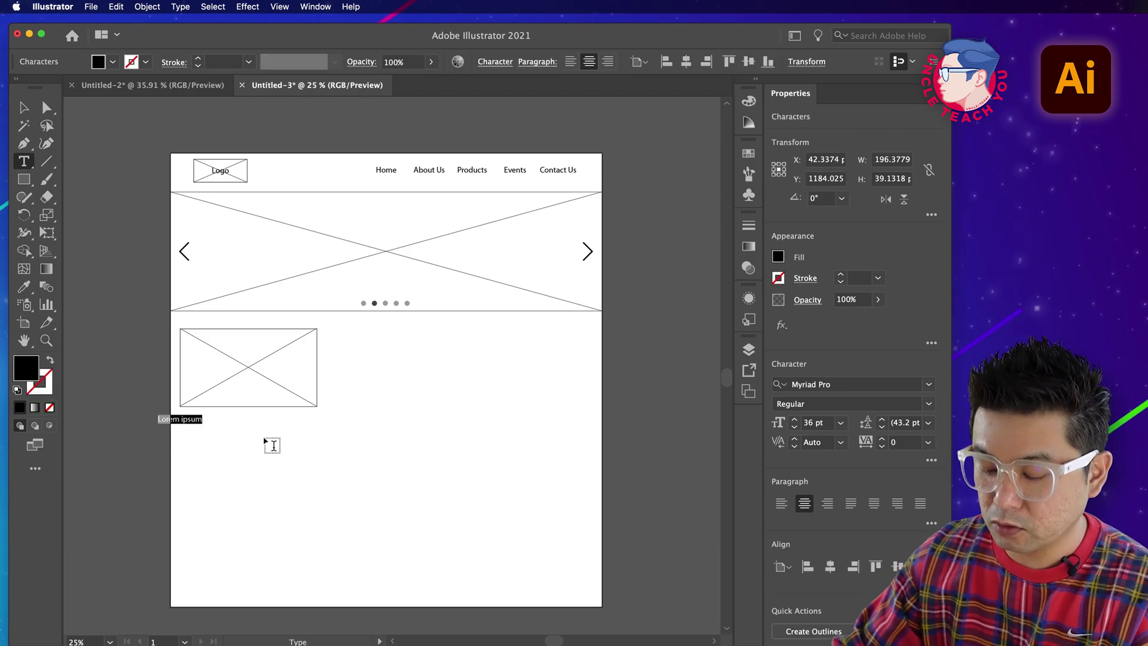
text(He)
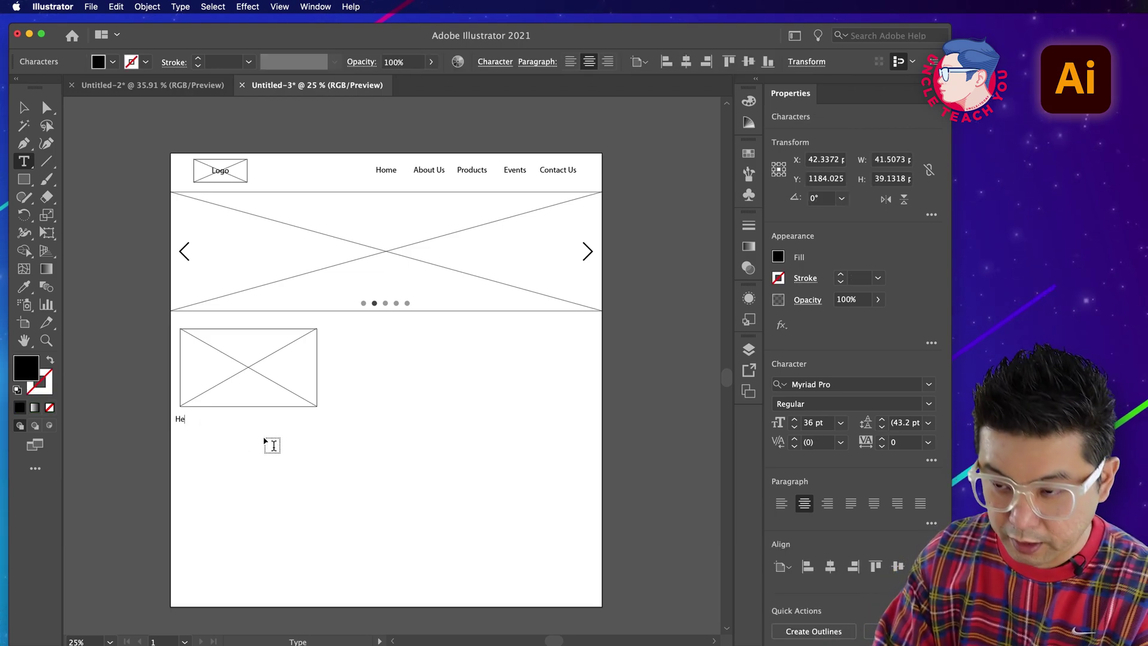
text(ader title)
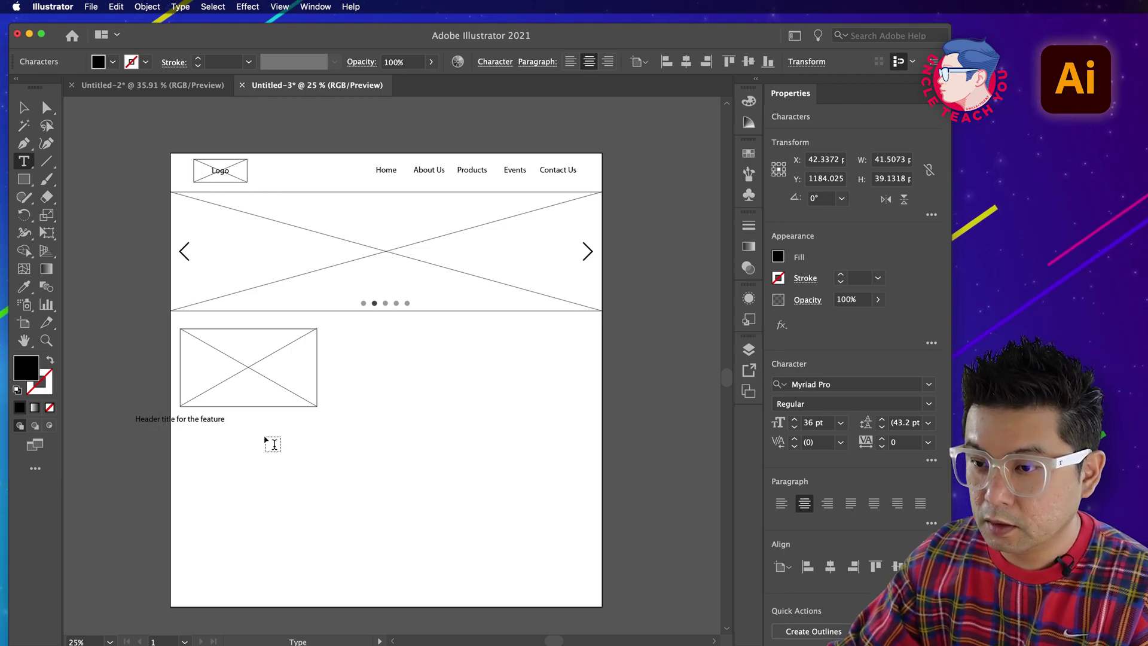
click(24, 107)
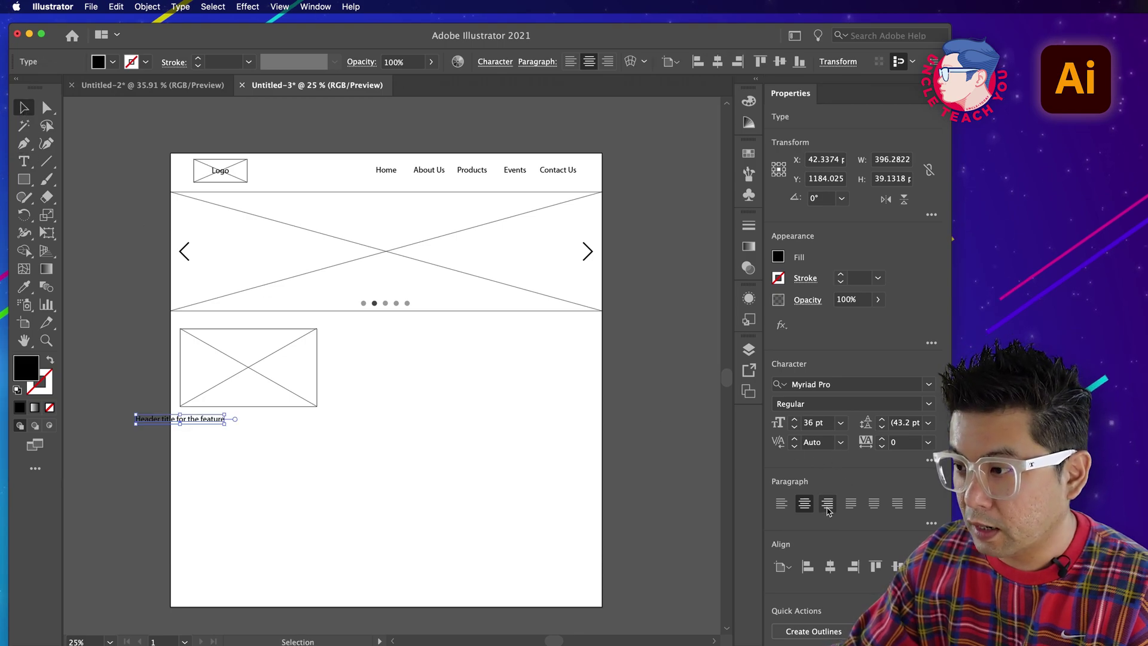
click(781, 504)
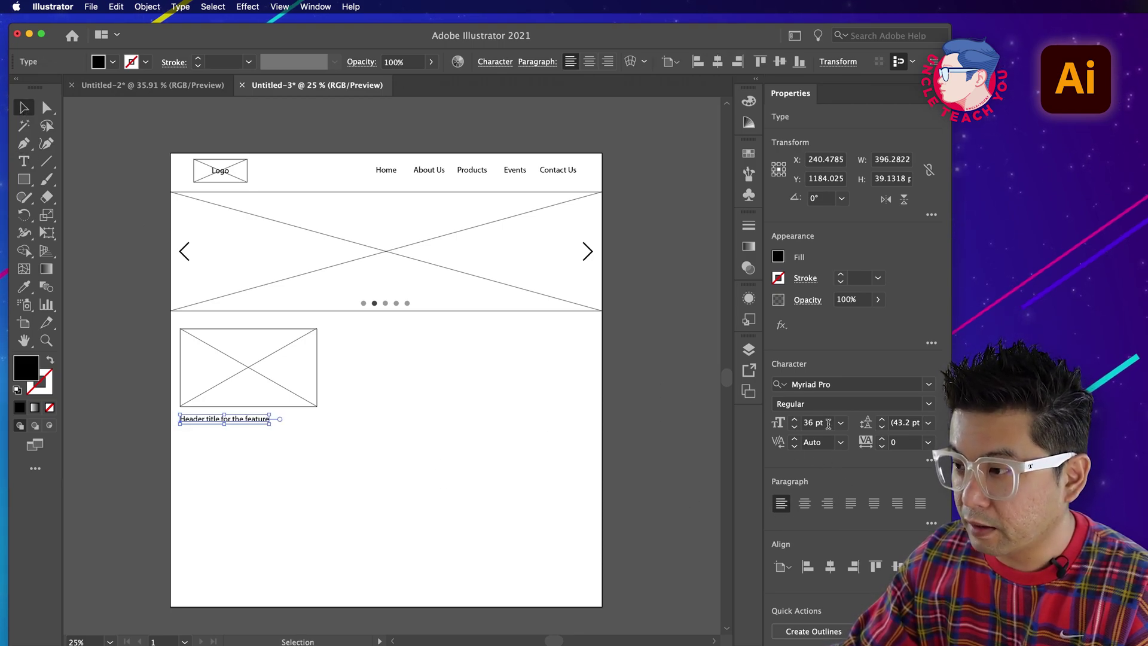
click(266, 446)
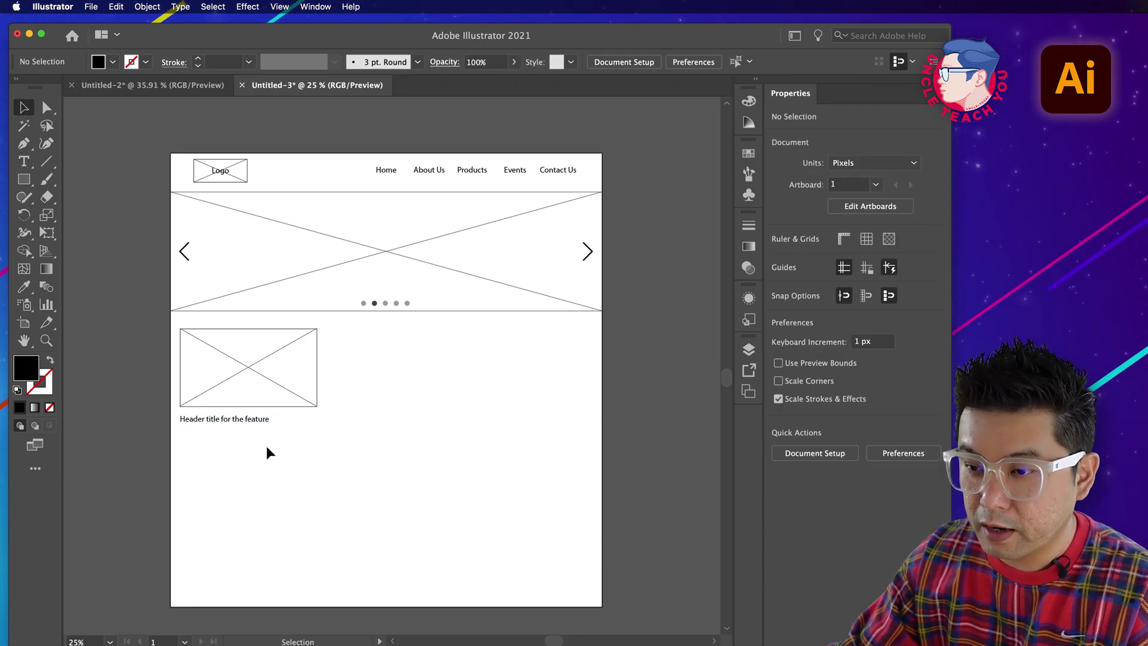
Step: Set the header title under the image placeholder to 48 pt Bold
click(216, 421)
click(841, 422)
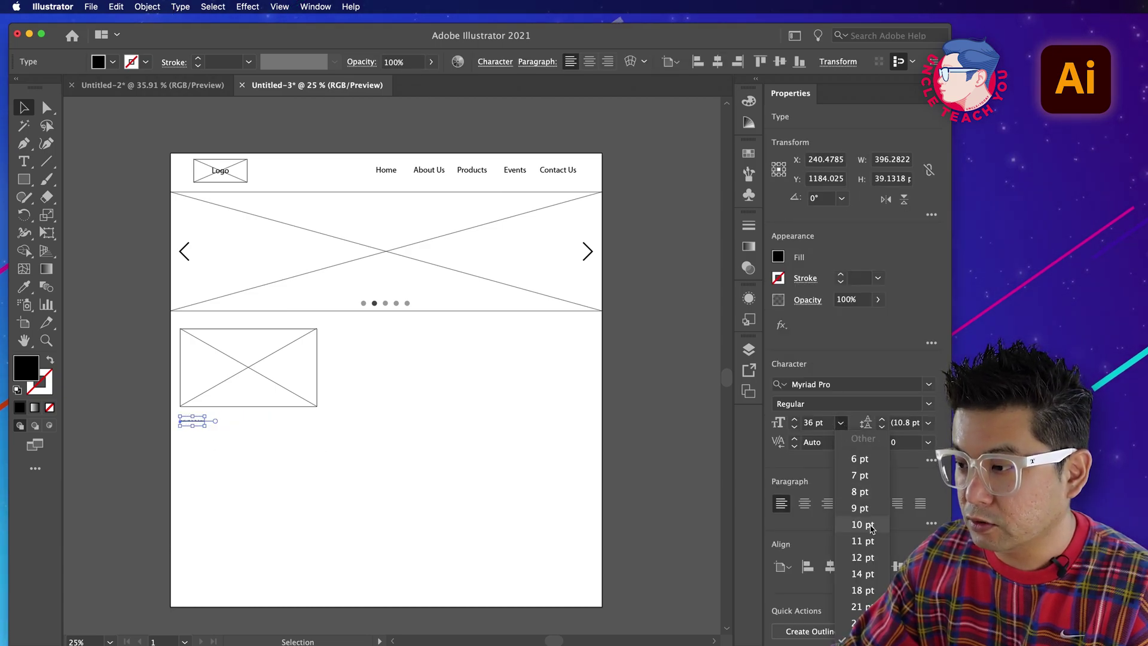
click(862, 644)
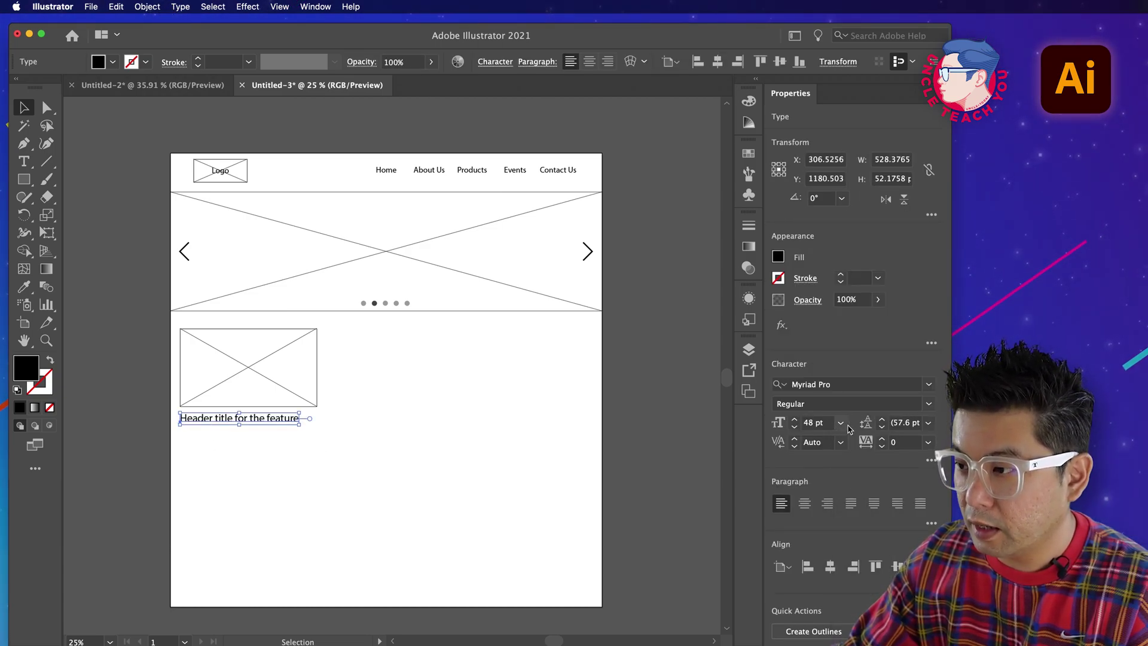
click(907, 405)
click(790, 436)
click(395, 456)
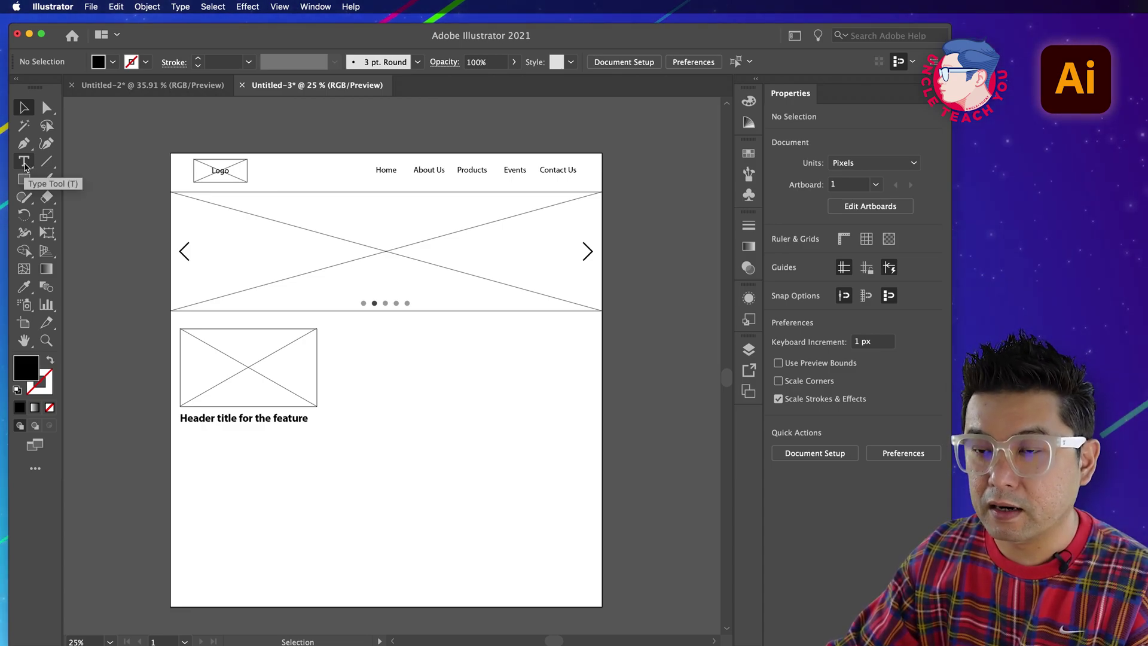
Step: Draw an area text box about 615 x 186 px with placeholder text under the header title, matching the image placeholder's width
click(24, 163)
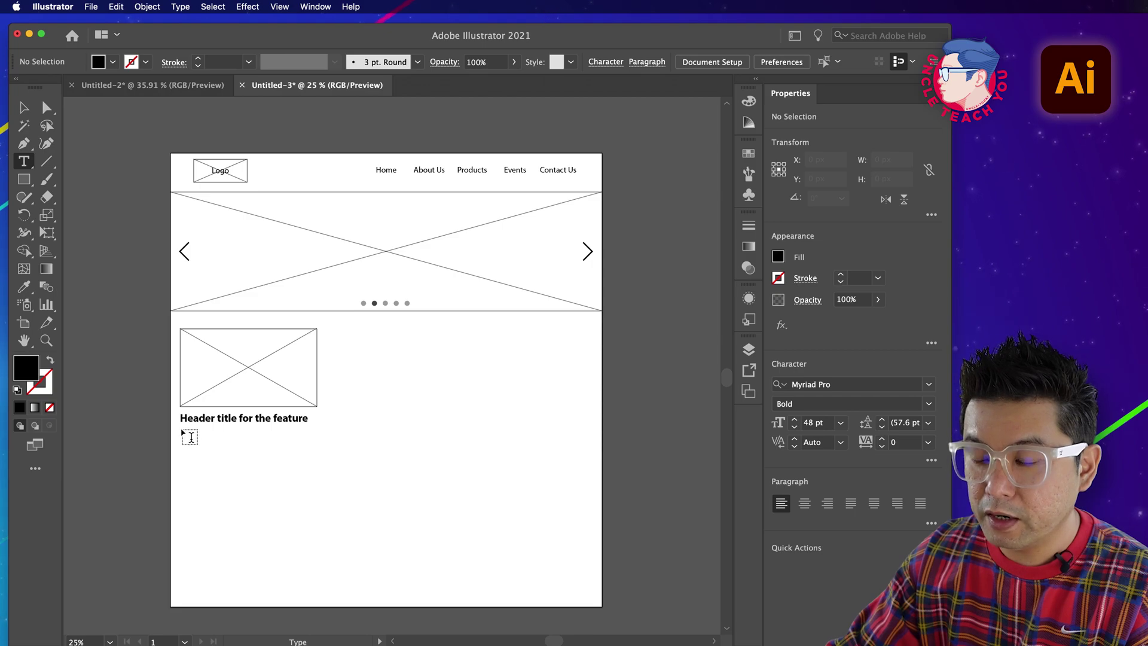
drag(182, 430, 318, 471)
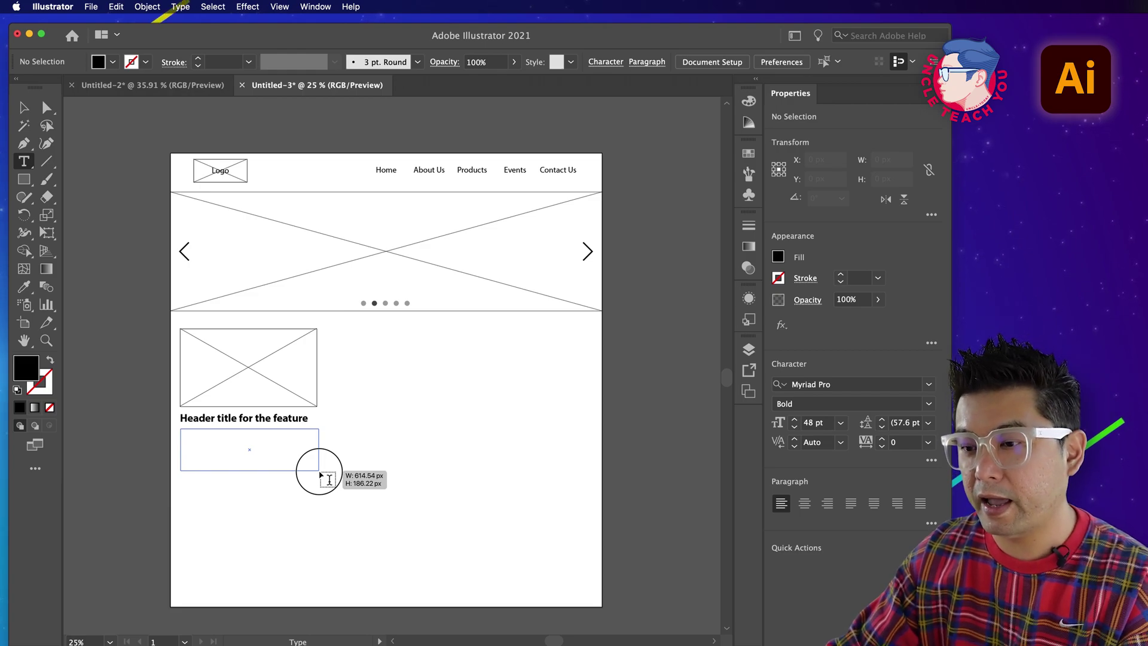
drag(321, 473, 322, 474)
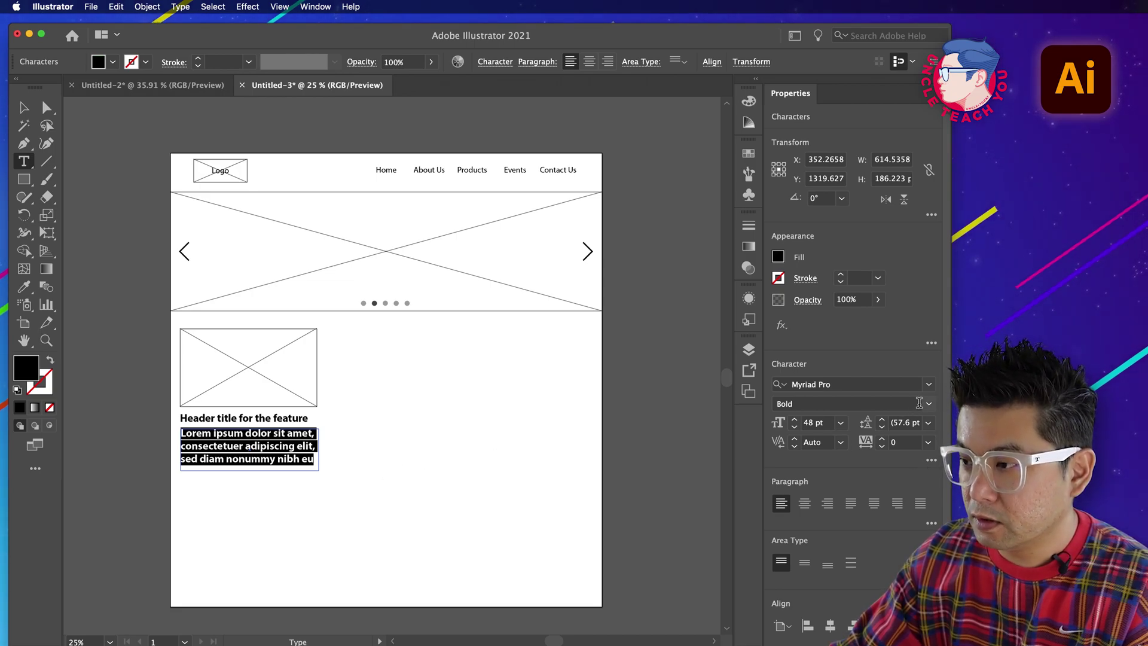
Step: Set the lorem ipsum paragraph to Regular style at 36 pt
click(837, 404)
click(839, 435)
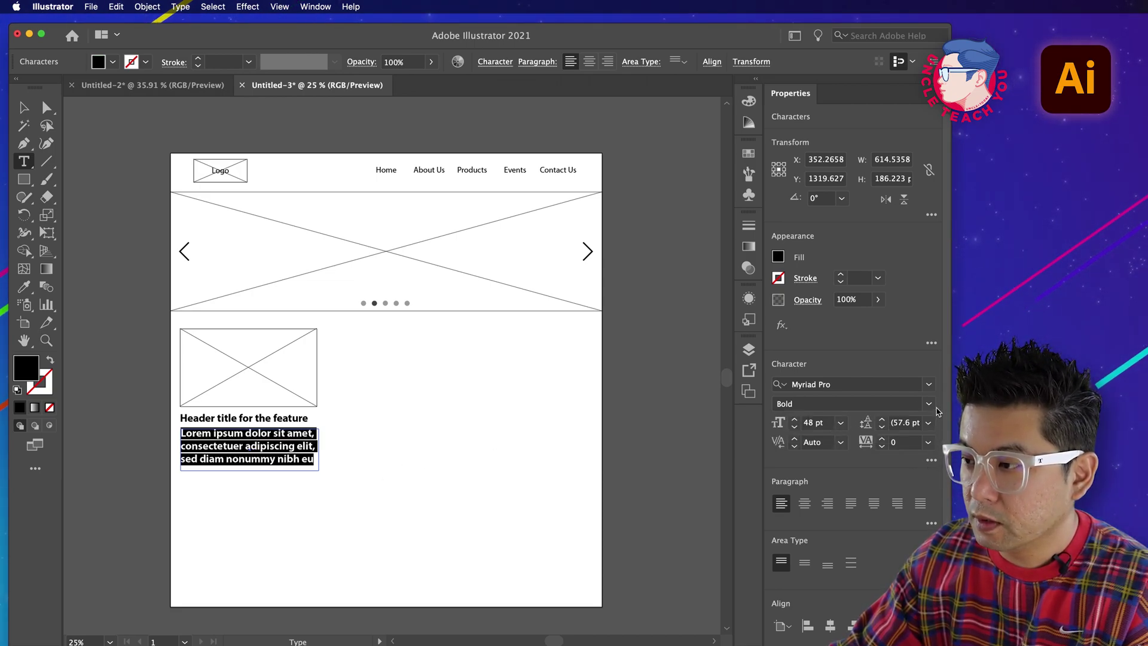
click(817, 404)
click(816, 421)
click(841, 422)
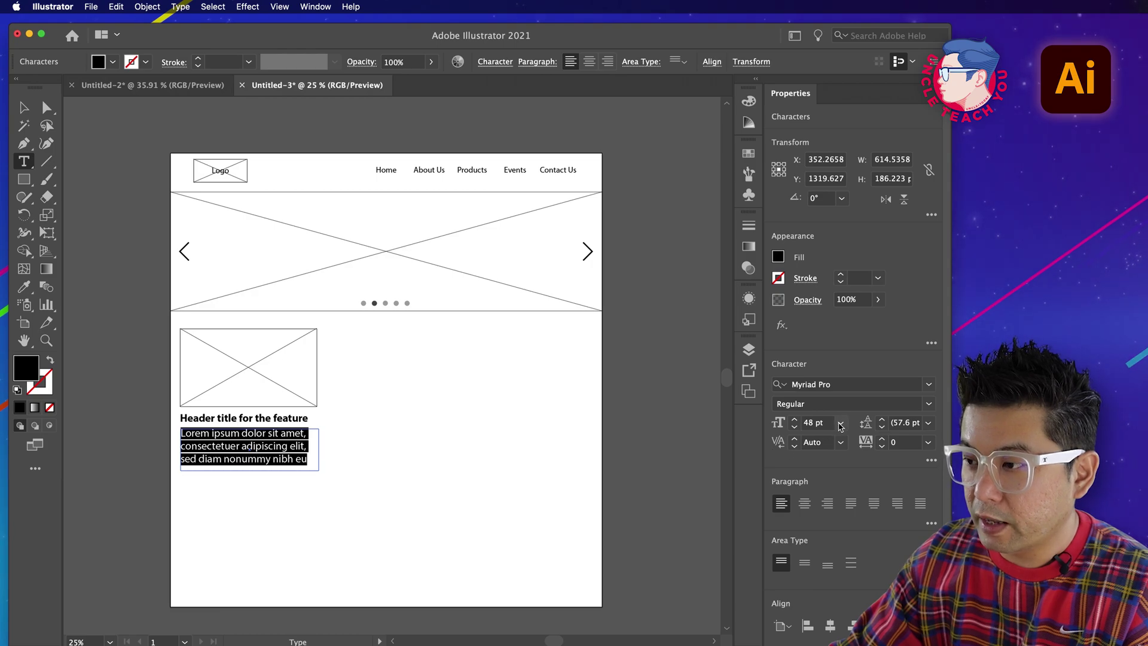
click(860, 639)
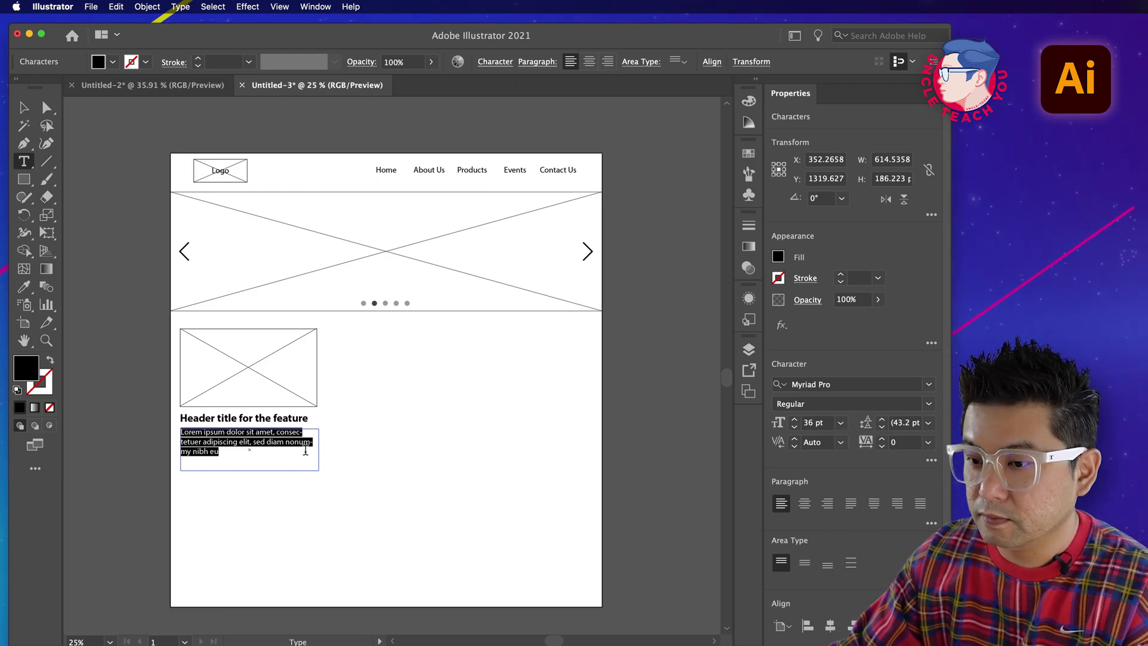
Step: Shorten the paragraph's text box by raising its lower edge to just below the last line of text
click(20, 107)
click(385, 497)
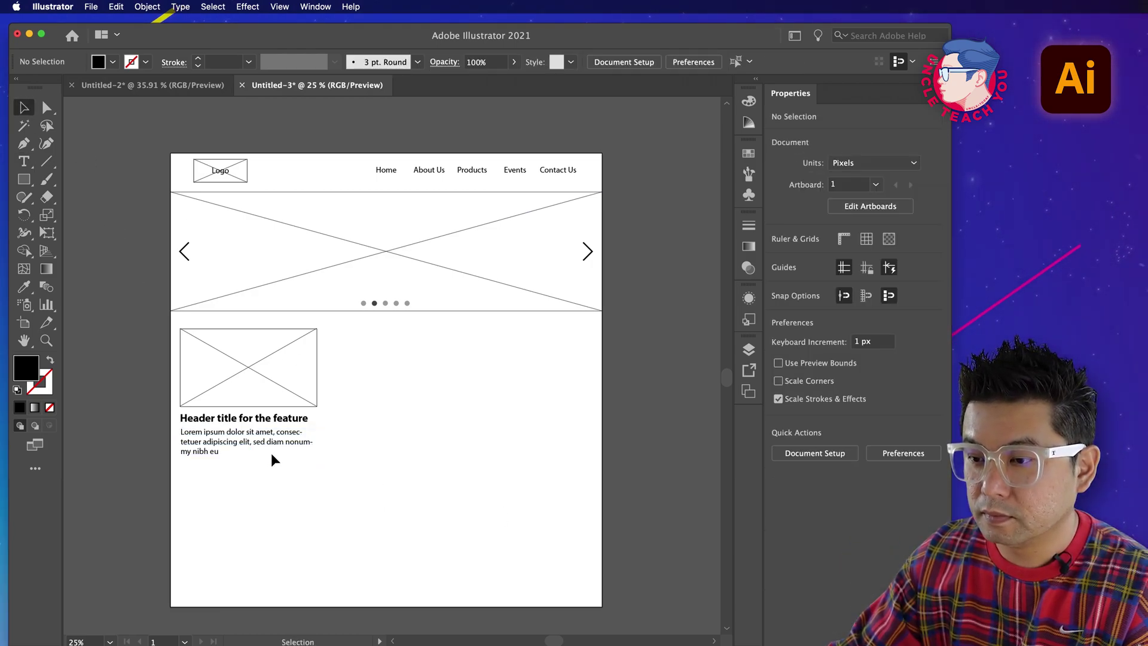
click(248, 465)
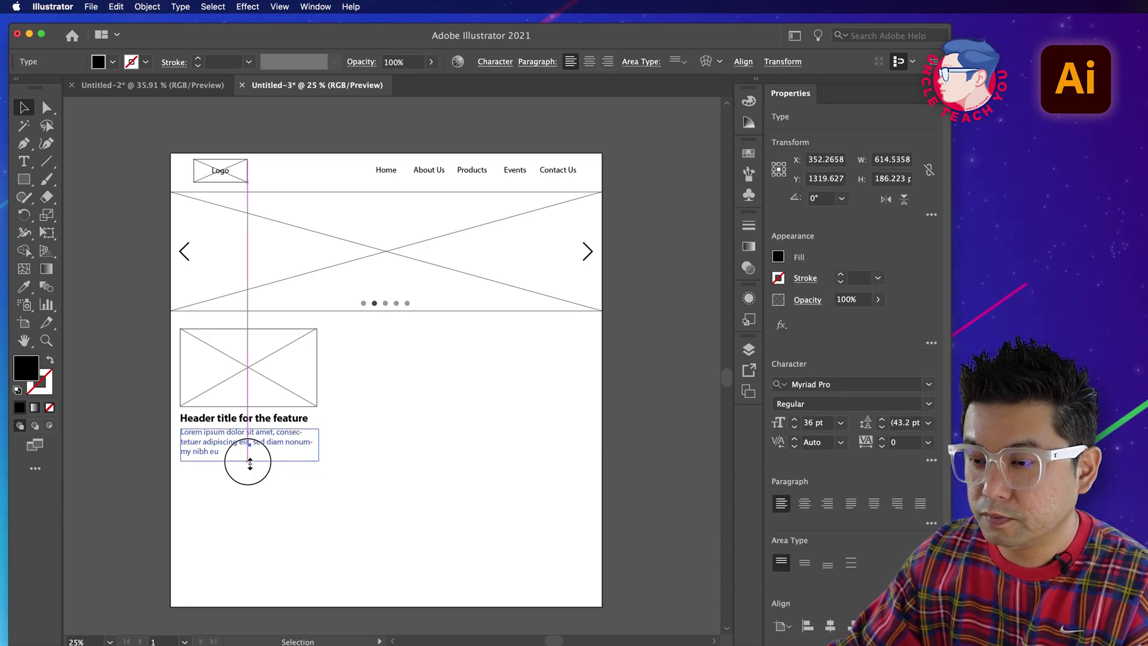
click(257, 478)
Step: Draw a button rectangle about 307 x 82 px below the paragraph, with no fill and a black 1 pt stroke
drag(24, 178, 63, 181)
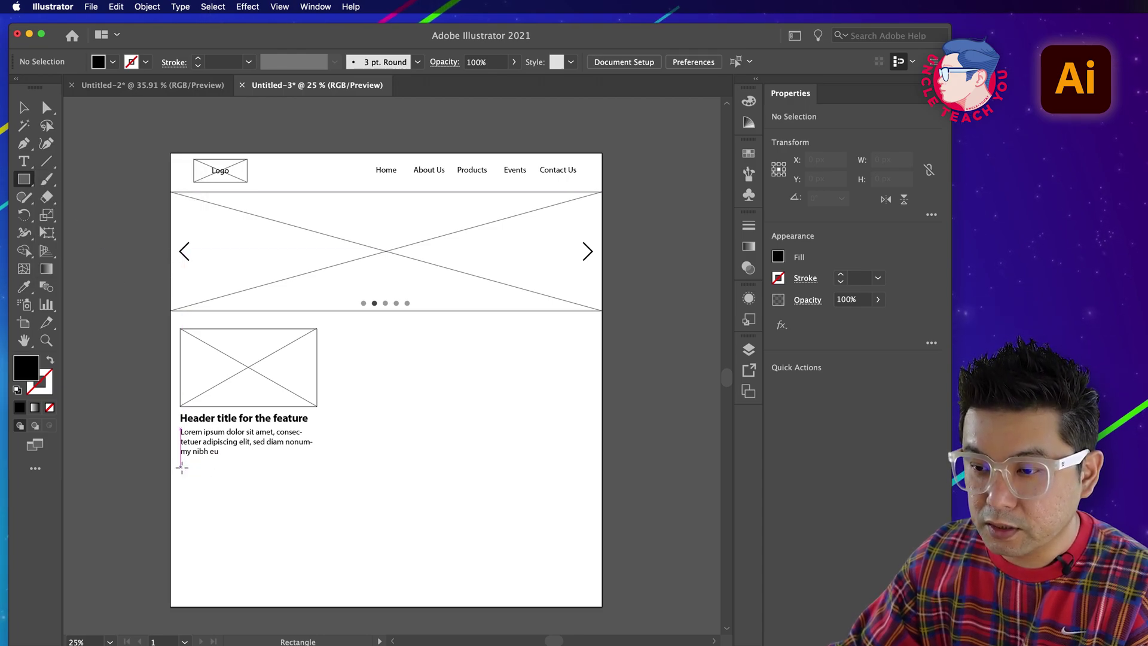
drag(181, 467, 250, 485)
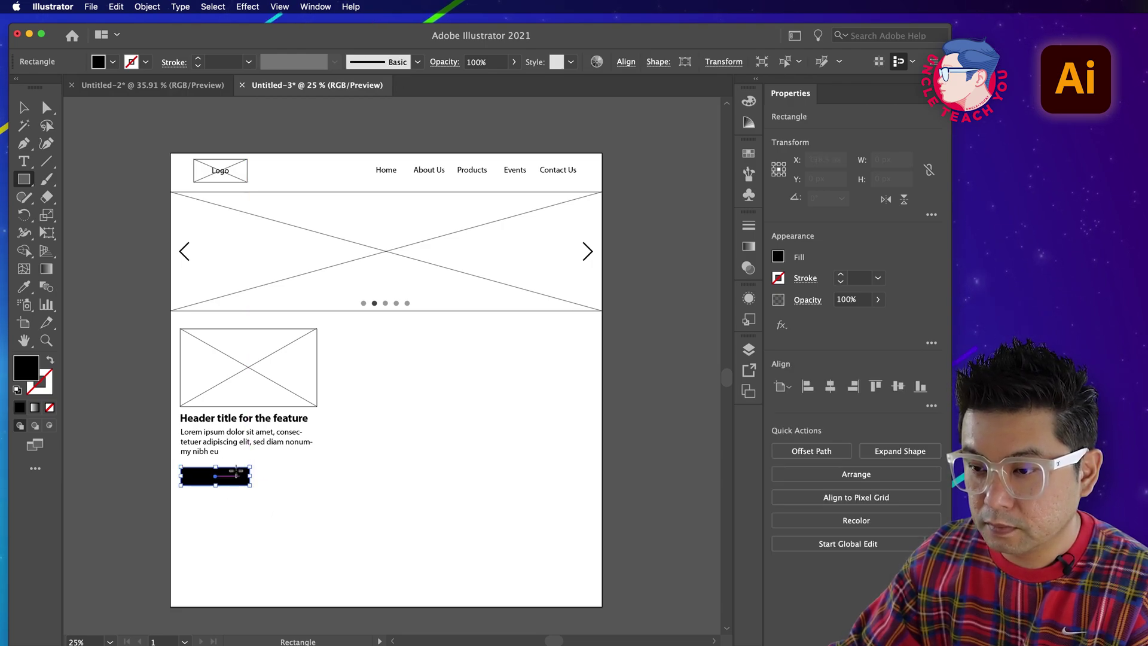
click(51, 361)
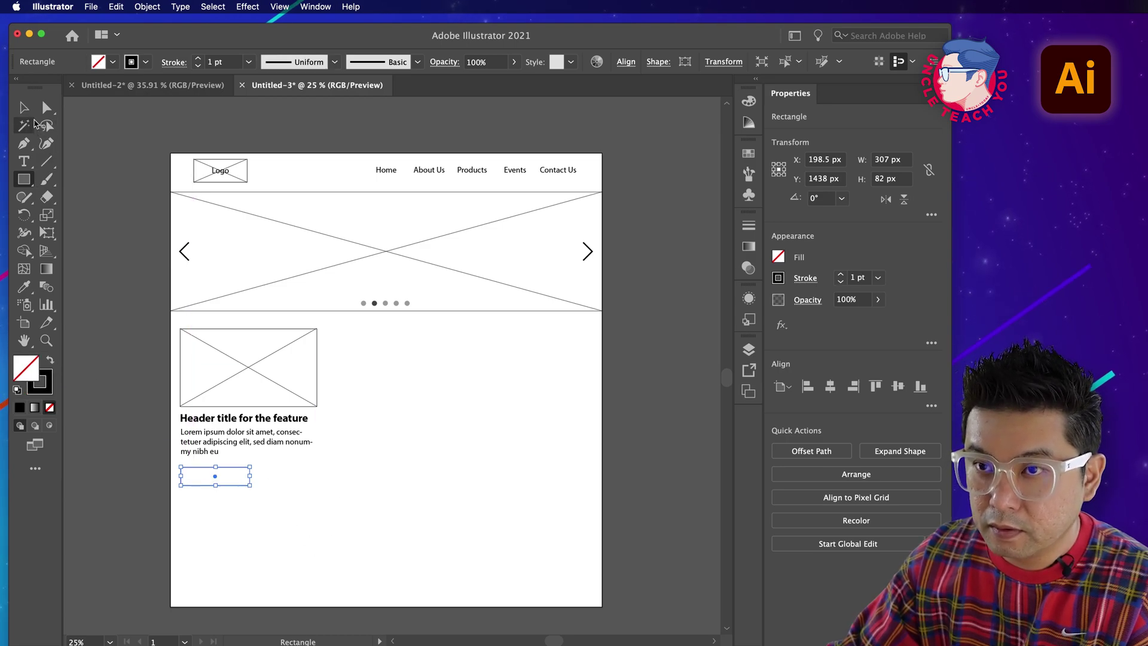
click(24, 111)
click(206, 494)
click(192, 479)
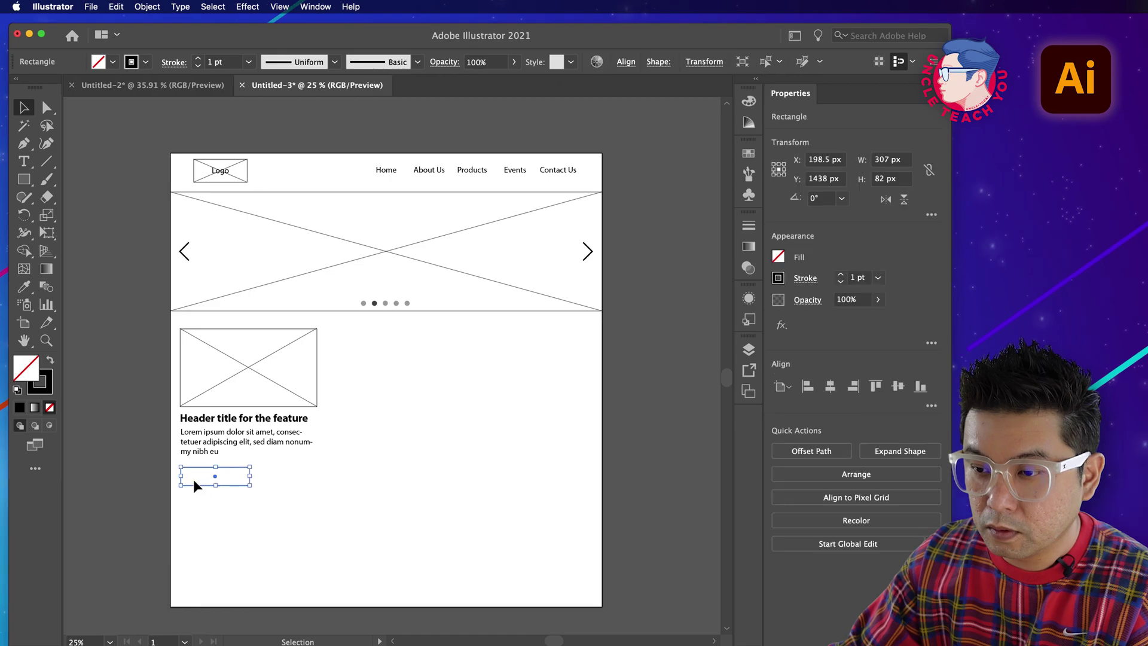
Step: Round the button rectangle's corners fully into a pill shape
key(z)
click(238, 476)
key(v)
drag(441, 367, 225, 415)
click(232, 422)
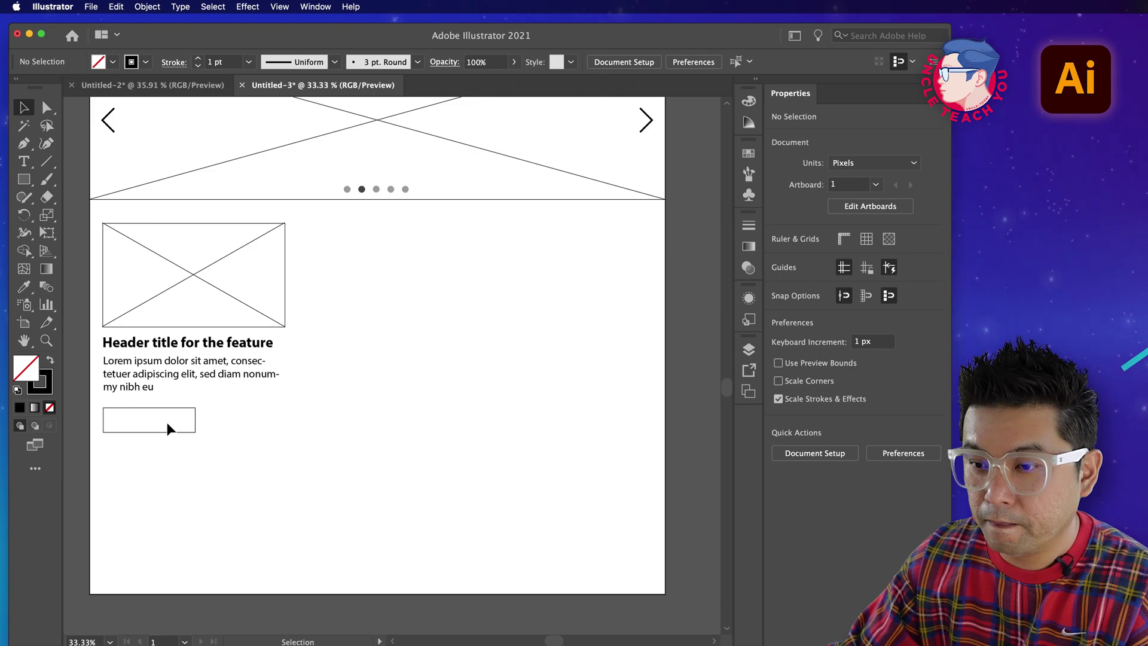
click(125, 421)
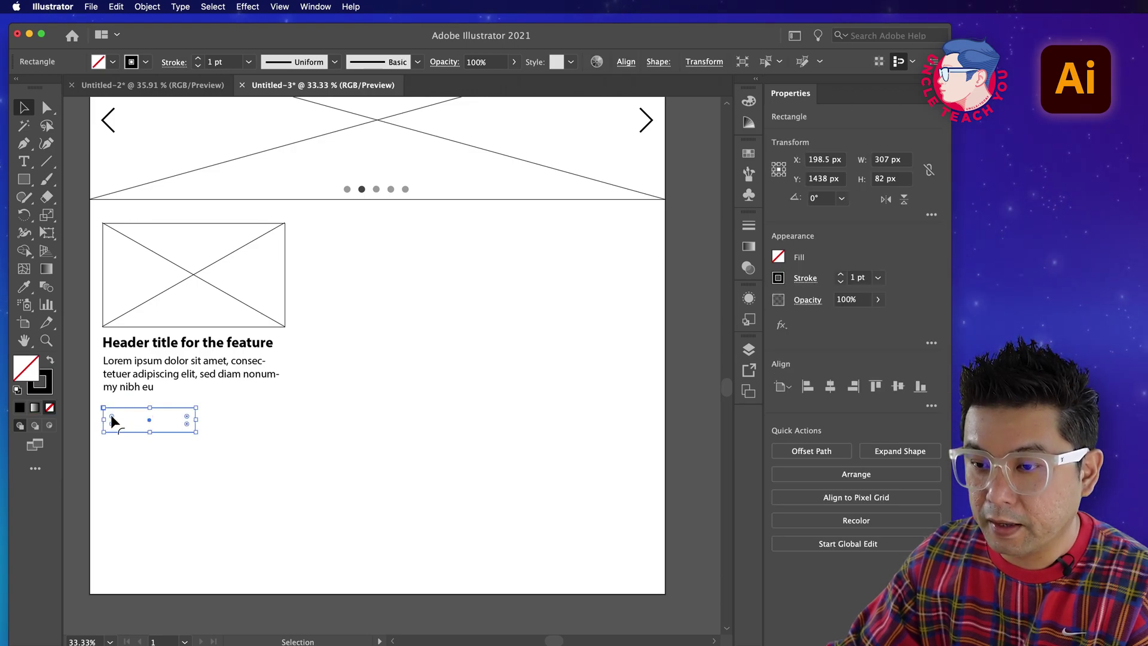
drag(111, 416, 122, 427)
click(155, 449)
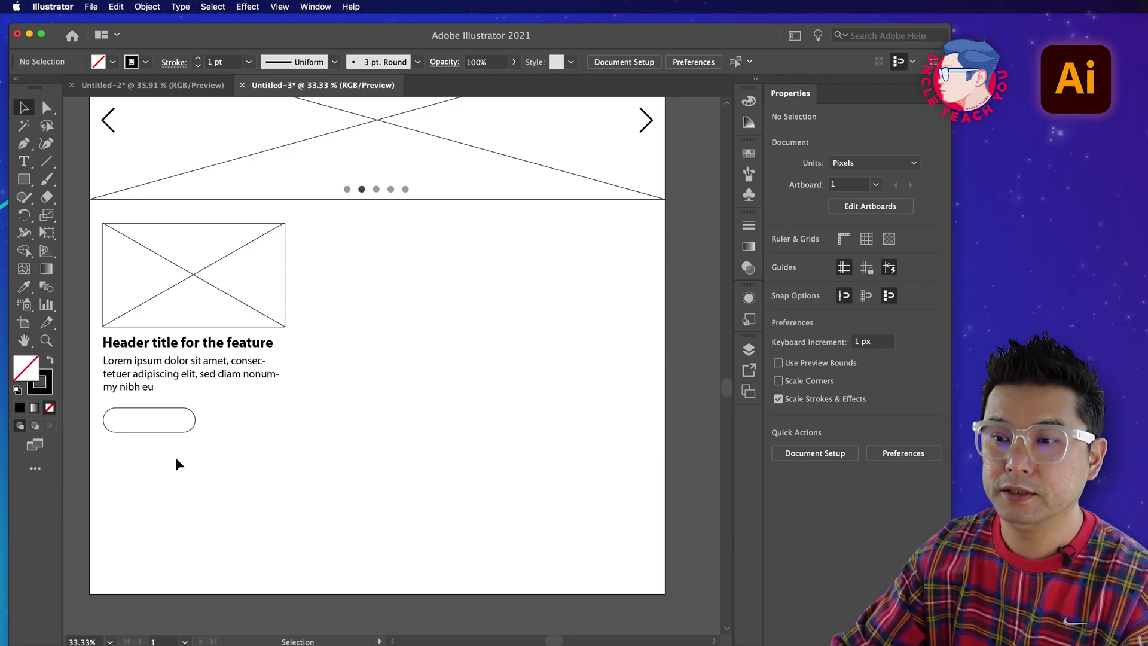
Step: Add the text "Read more..." below the button outline and center-align its paragraph
key(t)
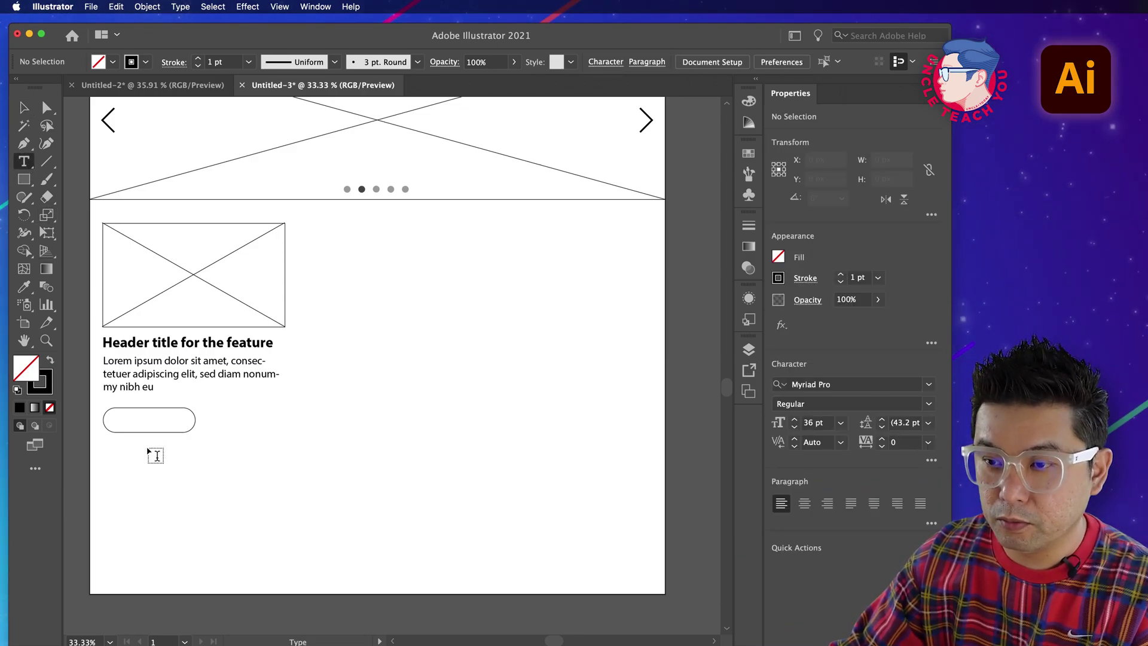
click(148, 449)
text(Read more...)
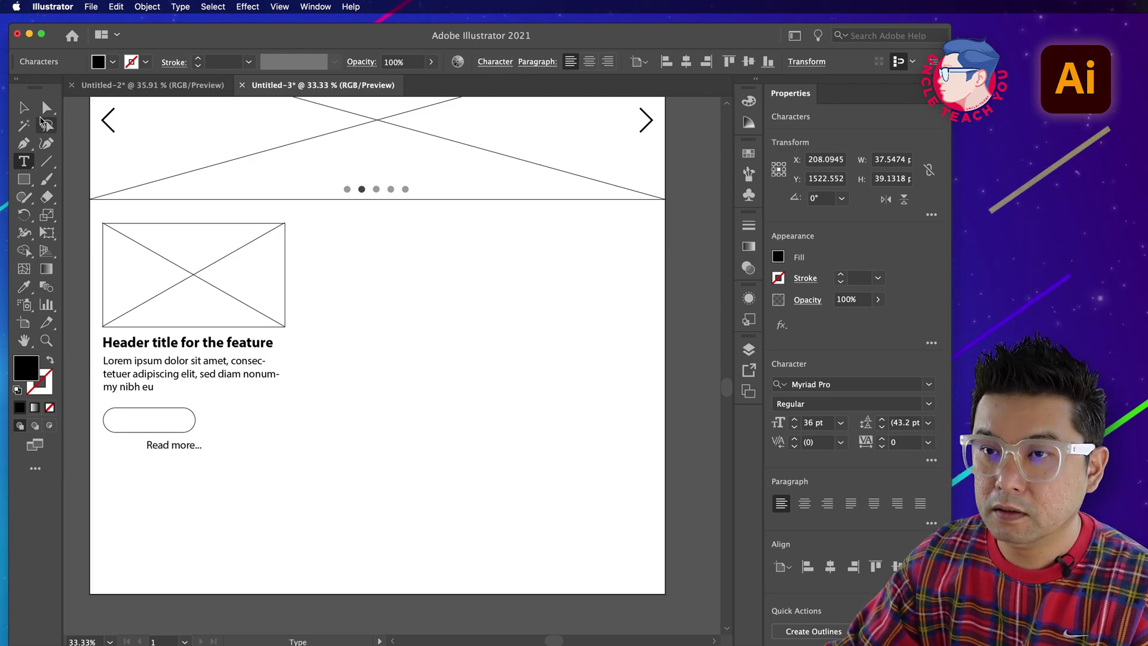
key(Escape)
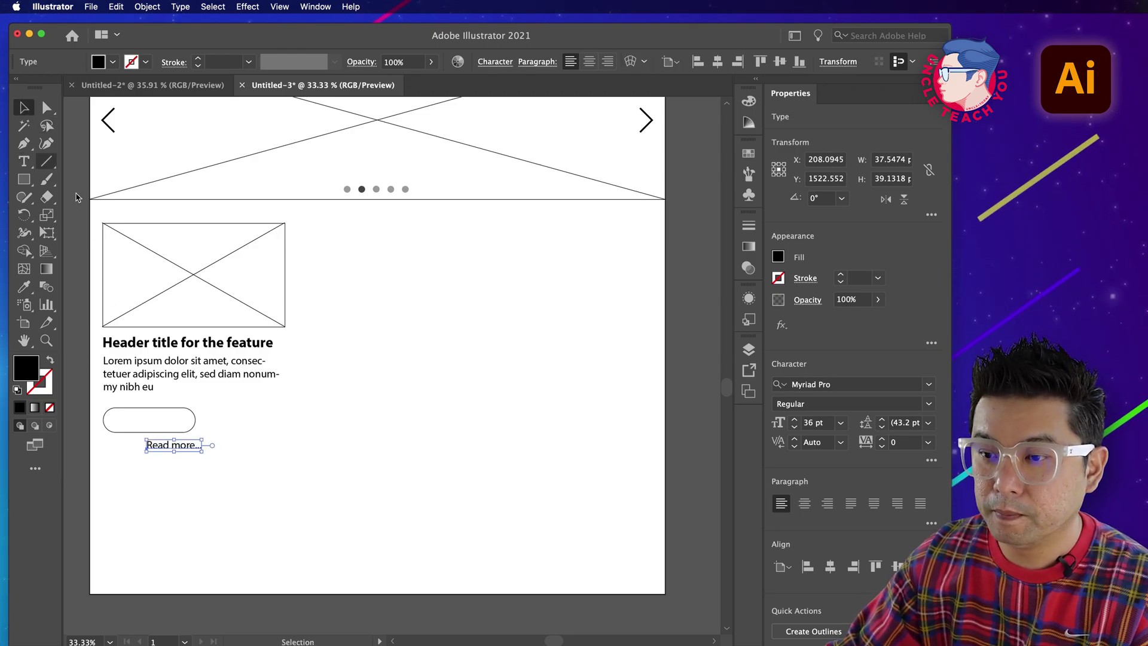
click(804, 503)
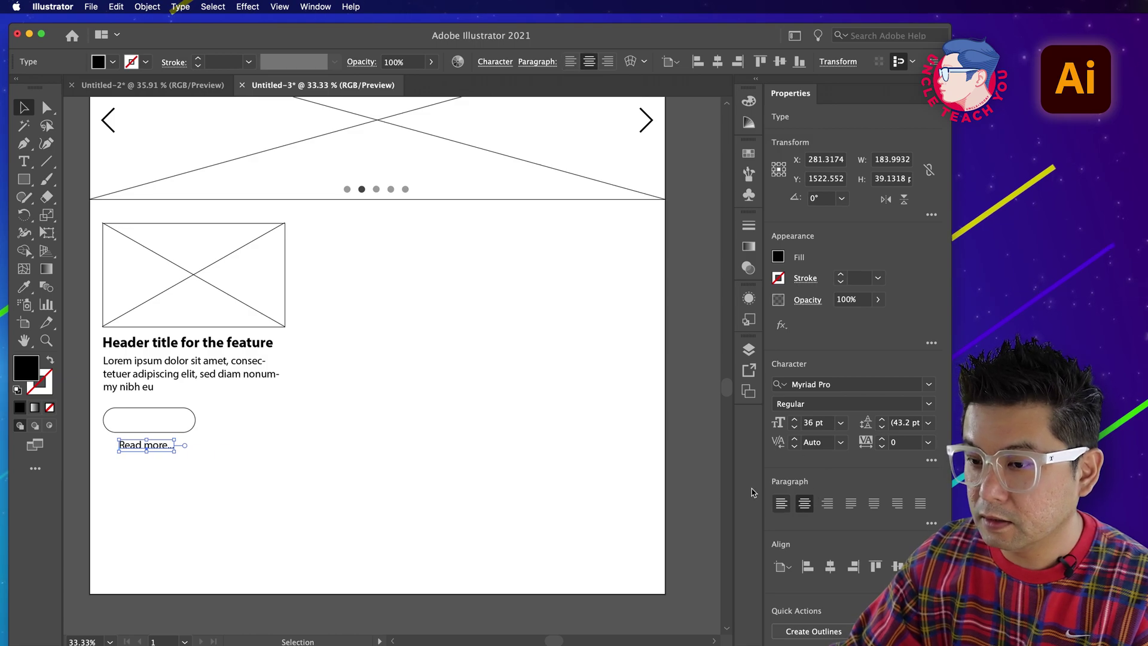
Step: Move the "Read more..." text into the middle of the button outline and group the two
drag(151, 448, 188, 417)
click(228, 458)
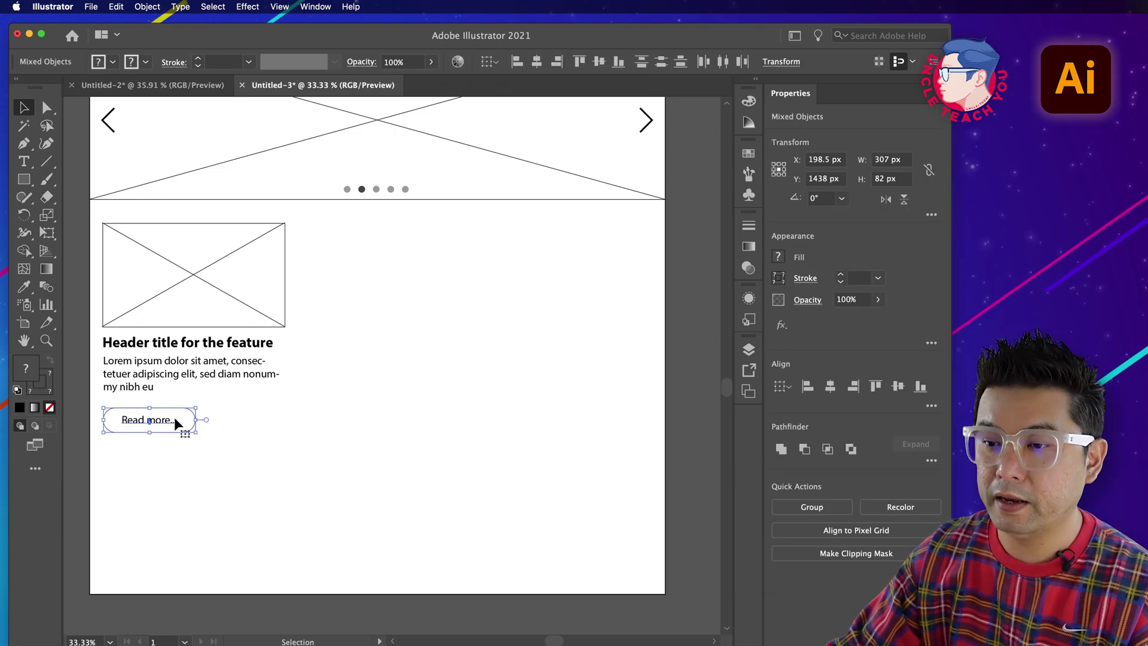
right_click(174, 419)
click(239, 515)
click(324, 444)
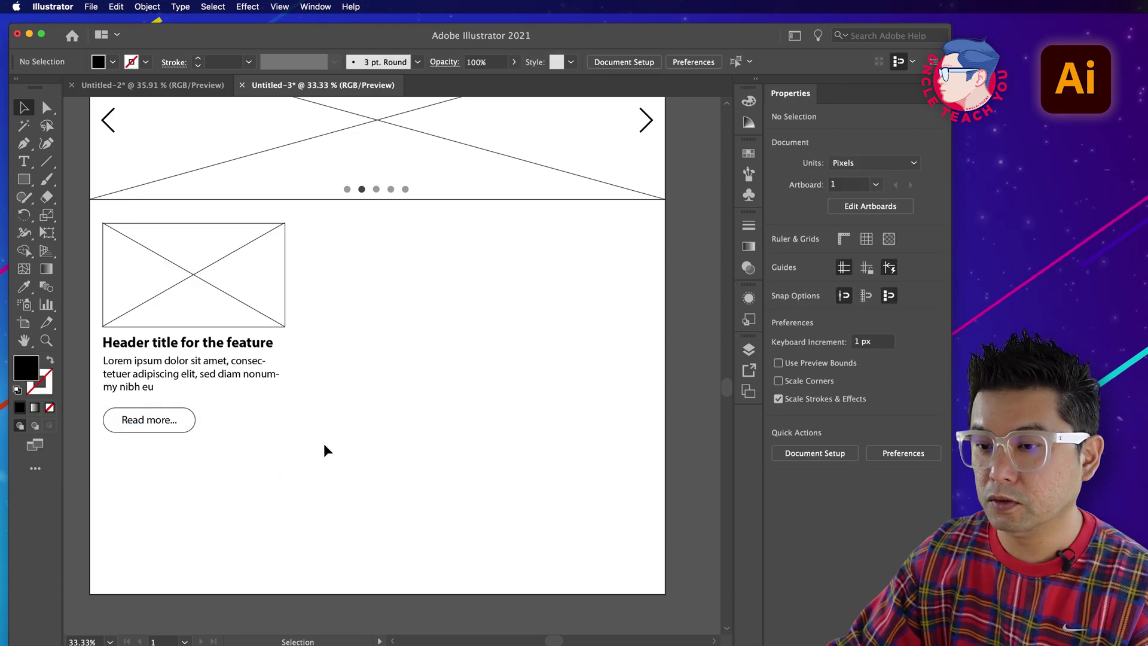
click(153, 419)
drag(153, 418, 228, 442)
key(super+z)
click(374, 380)
Step: Shift the header title, paragraph and button together about 15 px down from the image placeholder
key(super+minus)
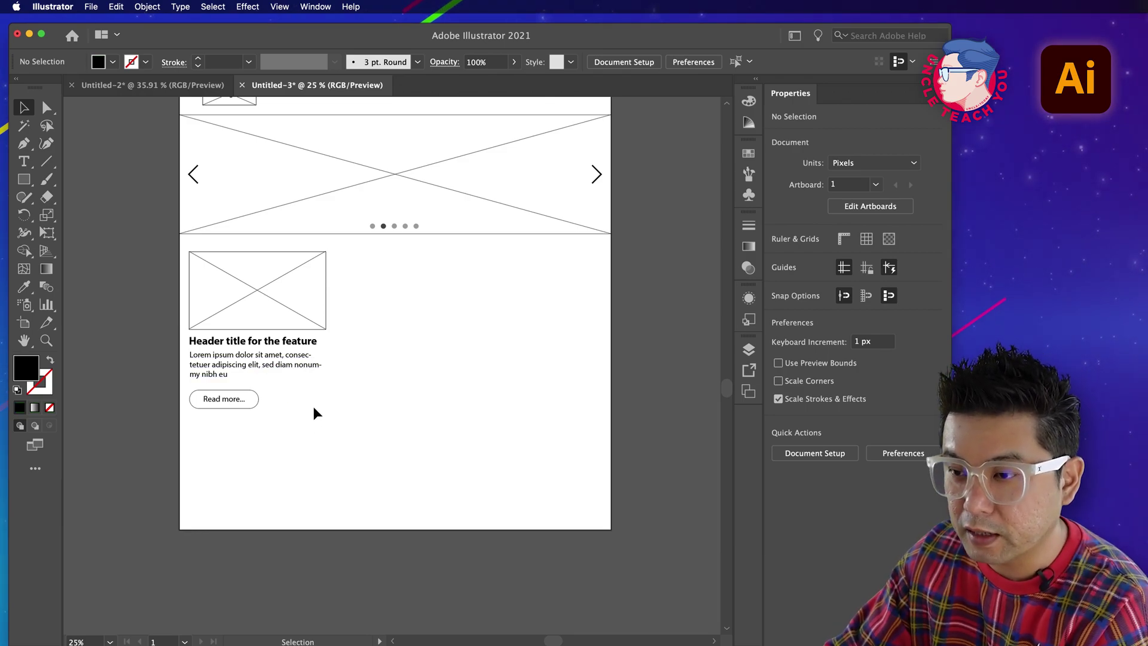
drag(296, 400, 231, 344)
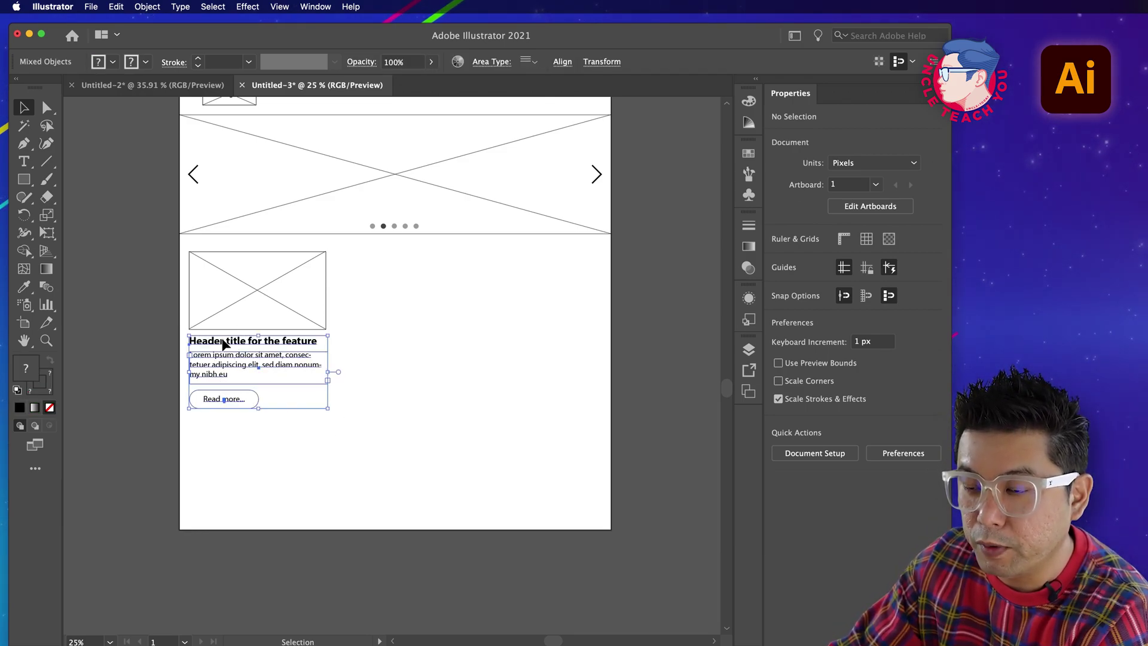
click(217, 348)
key(super+z)
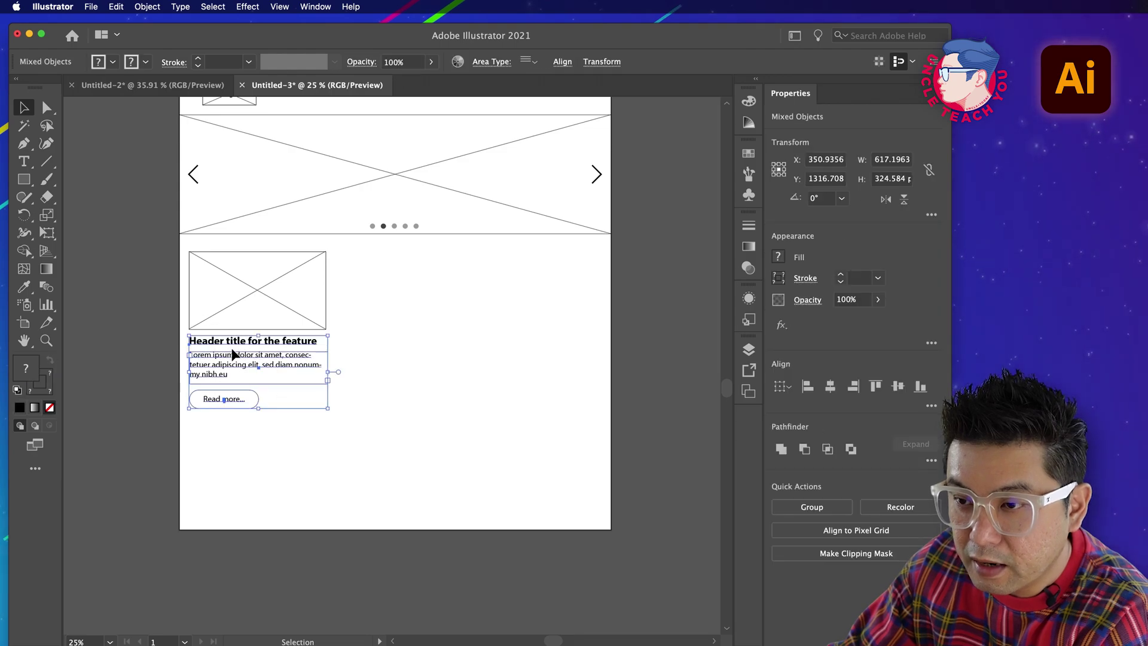
drag(248, 348, 277, 372)
key(super+z)
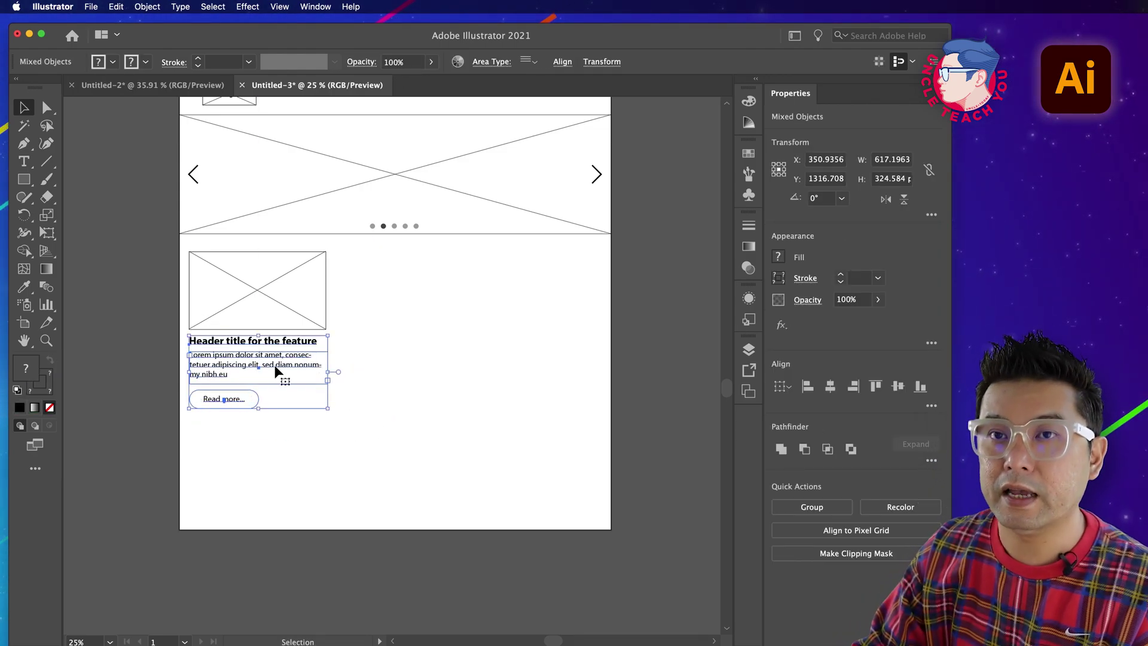
key(shift+Down)
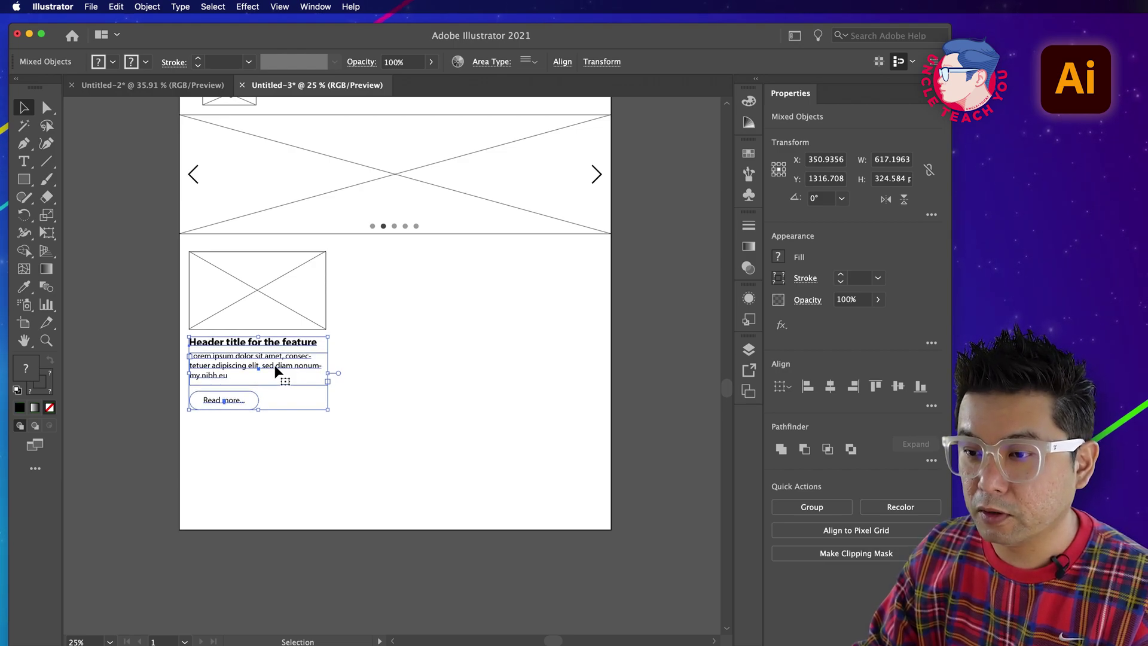
key(shift+Down)
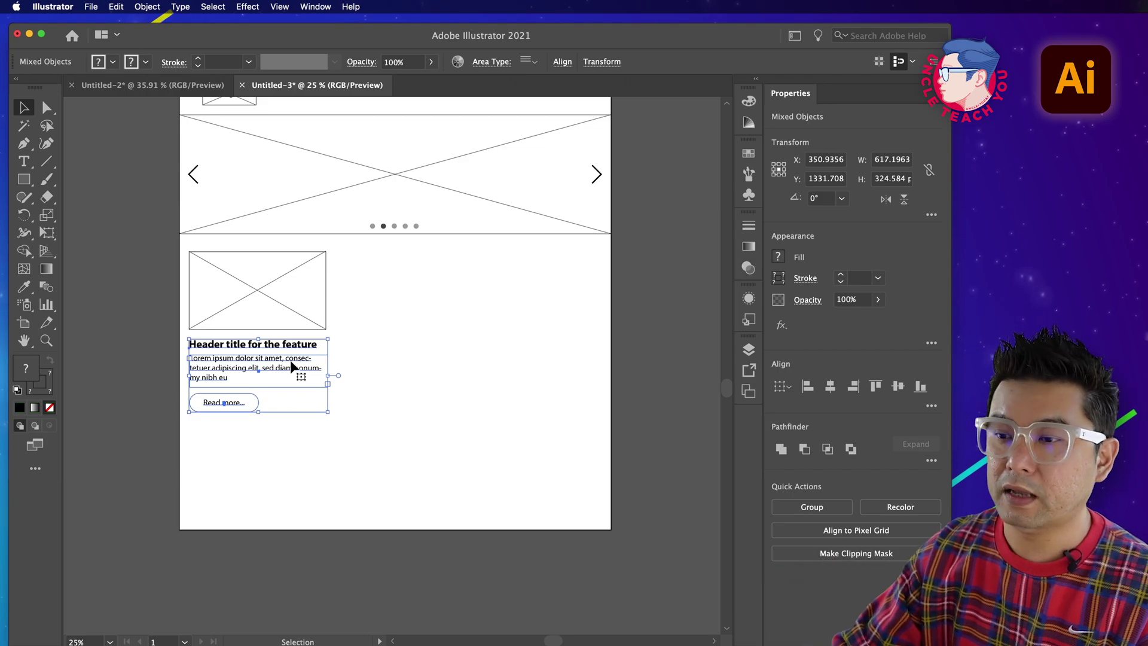
click(352, 357)
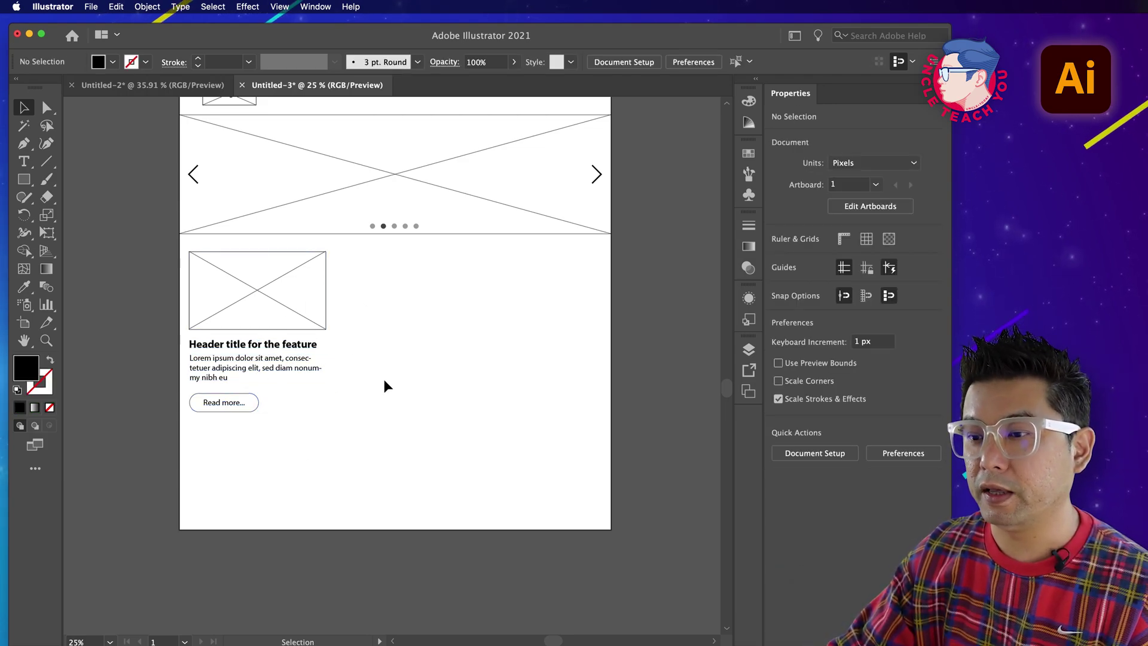
Step: Group the image placeholder, header title, paragraph and button into one feature block
drag(317, 441, 214, 278)
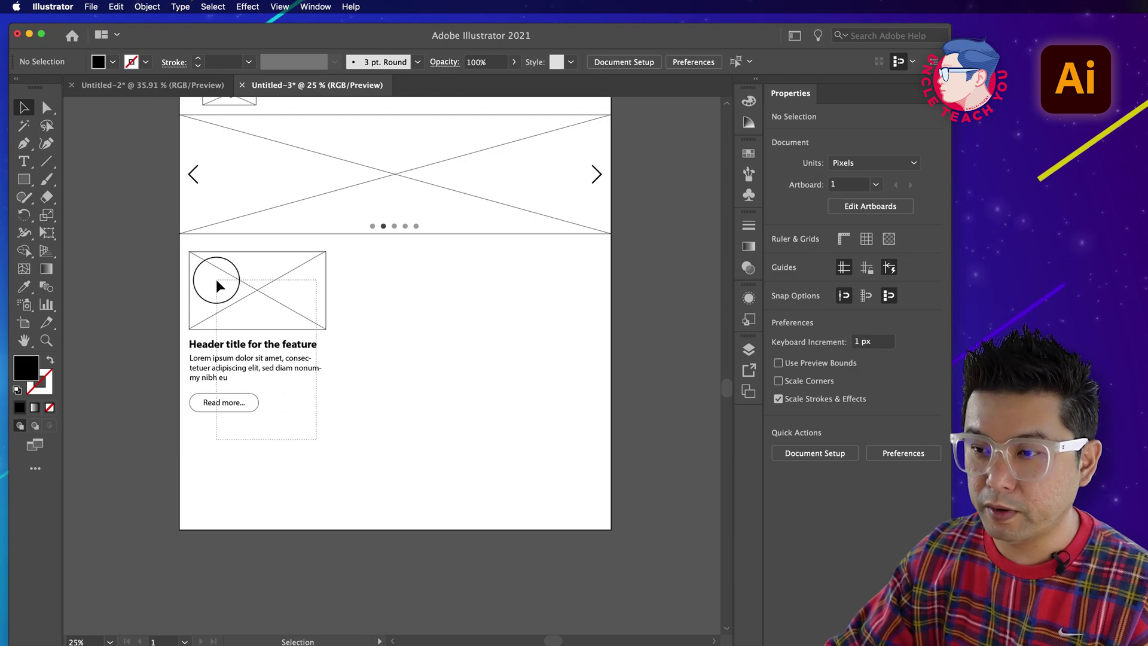
right_click(269, 296)
click(299, 391)
click(421, 386)
Step: Duplicate the feature block twice to its right to form a row of three feature columns
click(304, 323)
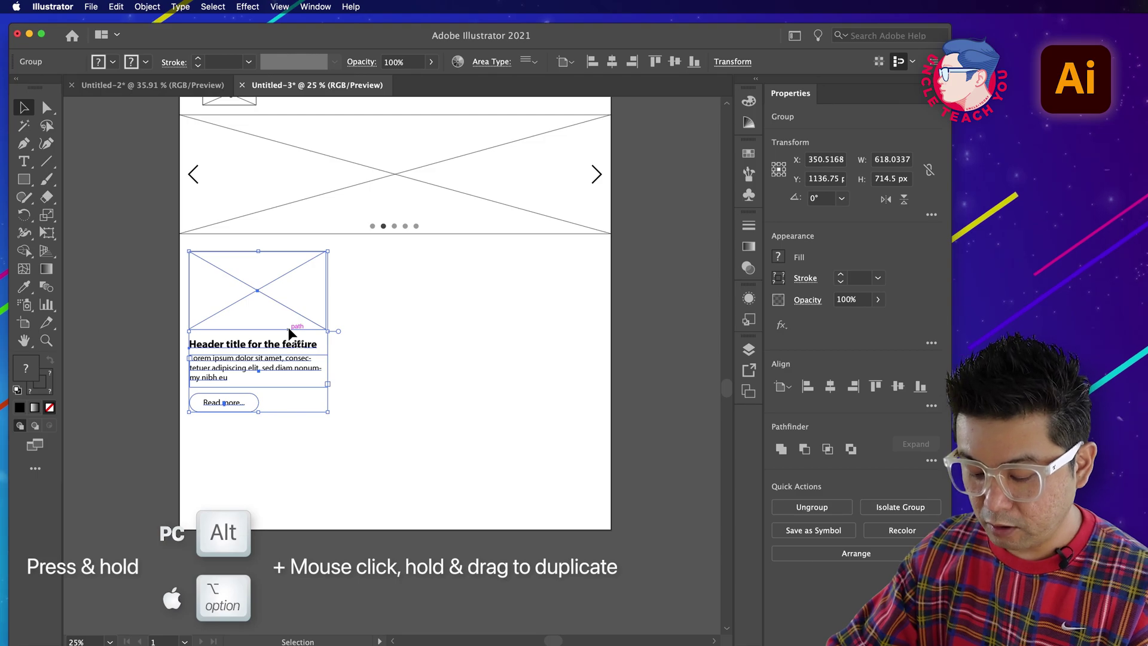
drag(254, 333, 523, 335)
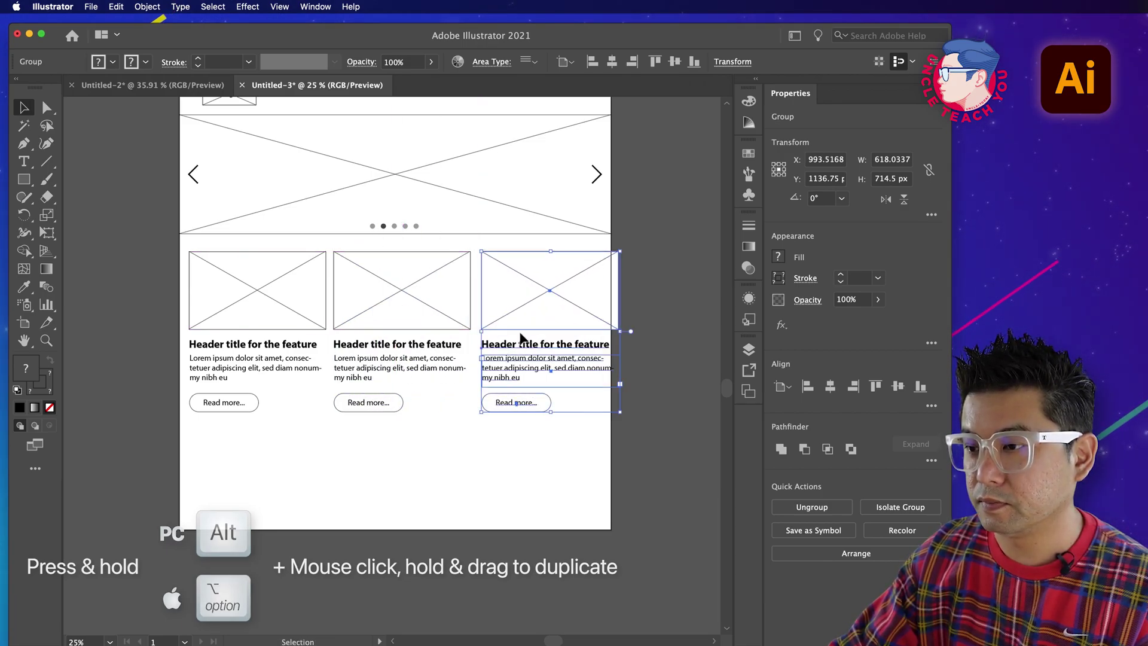
click(558, 450)
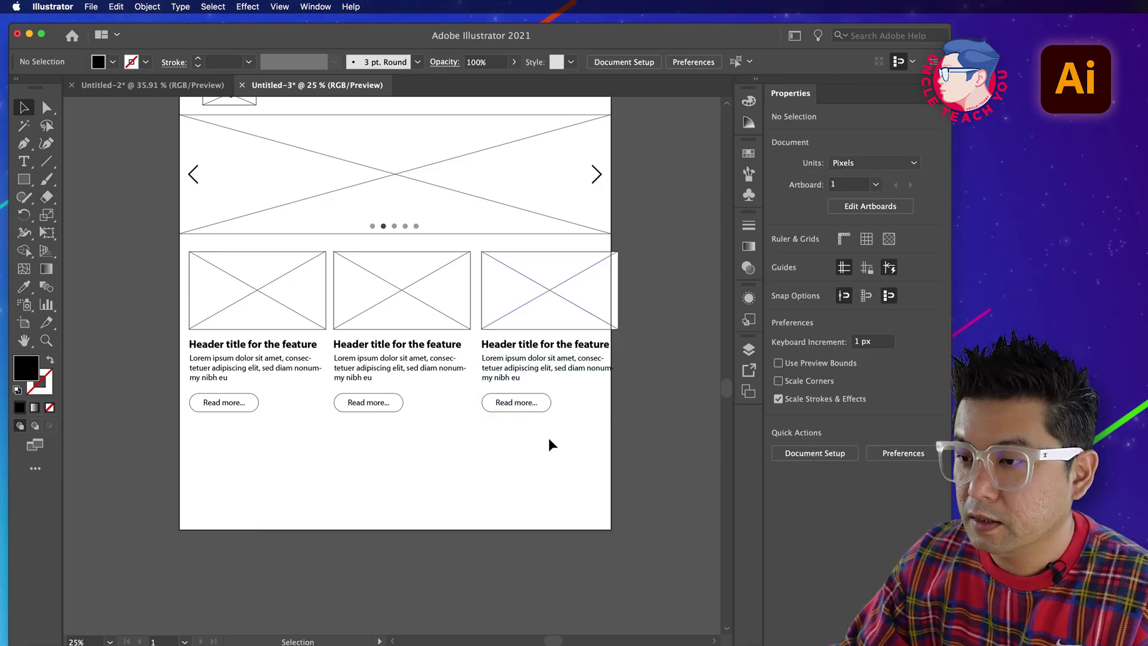
Step: Move the outer feature blocks to fit near the page's side edges and distribute all three blocks evenly by their horizontal centres
drag(537, 337, 525, 335)
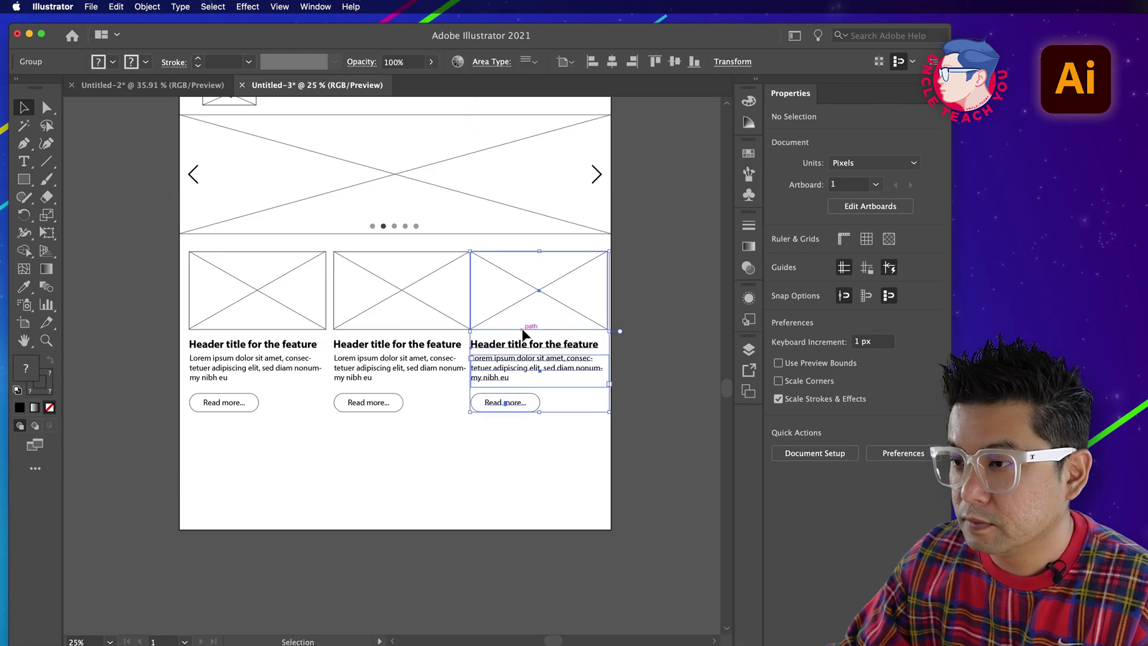
mouse_move(273, 291)
mouse_down()
mouse_move(260, 282)
mouse_move(274, 288)
mouse_up()
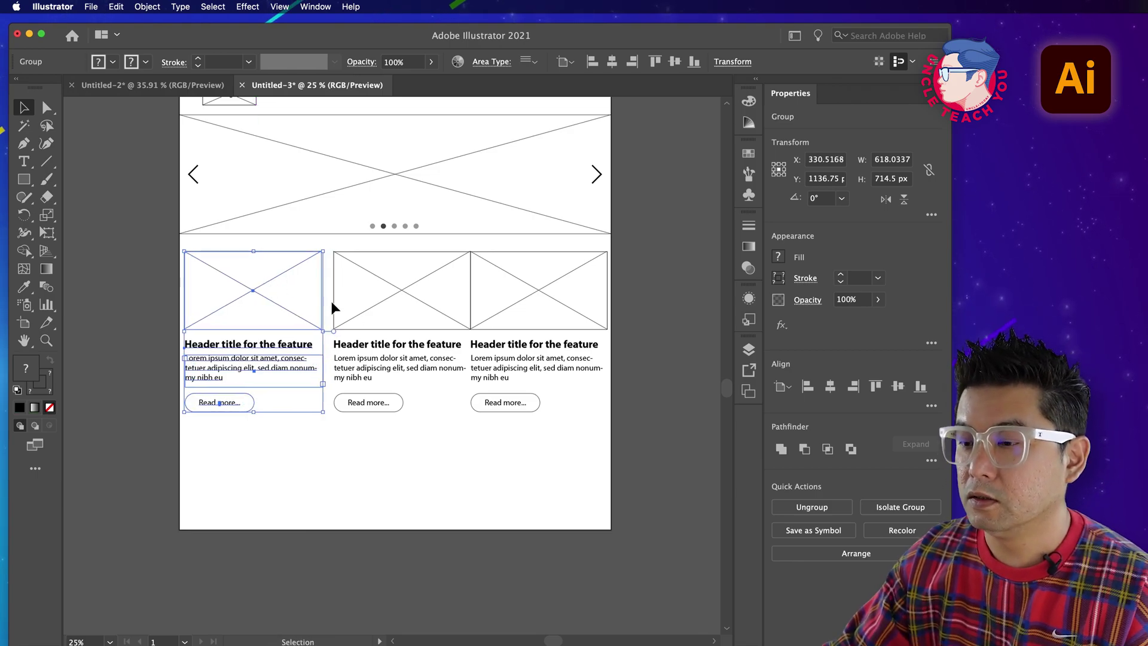
click(470, 492)
click(279, 291)
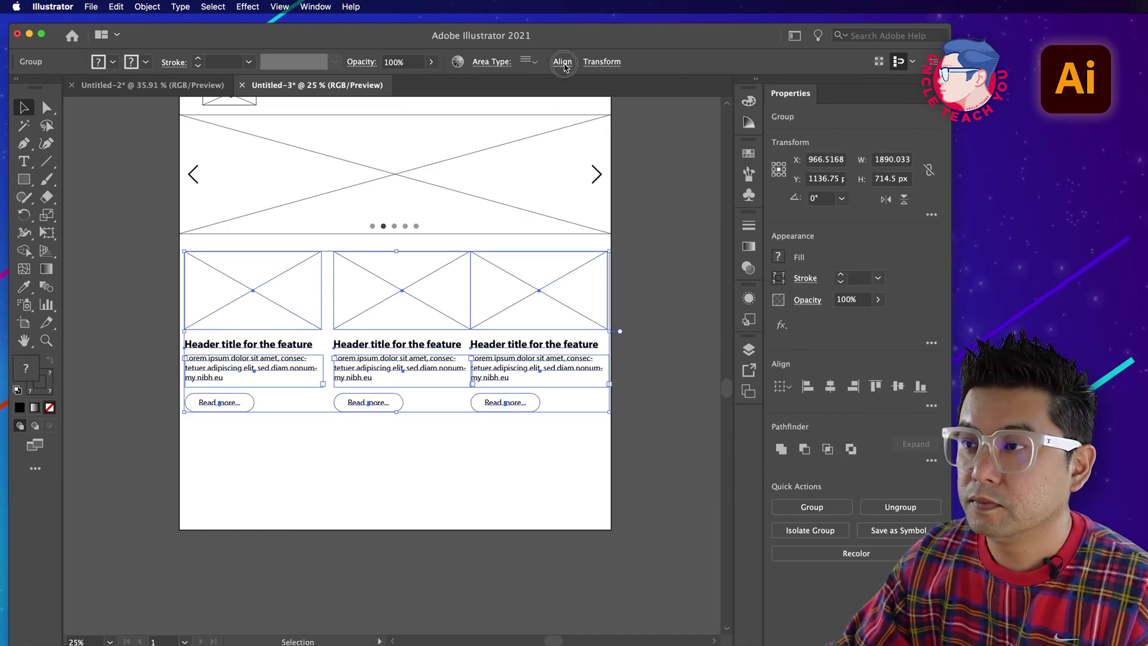
click(563, 63)
click(532, 148)
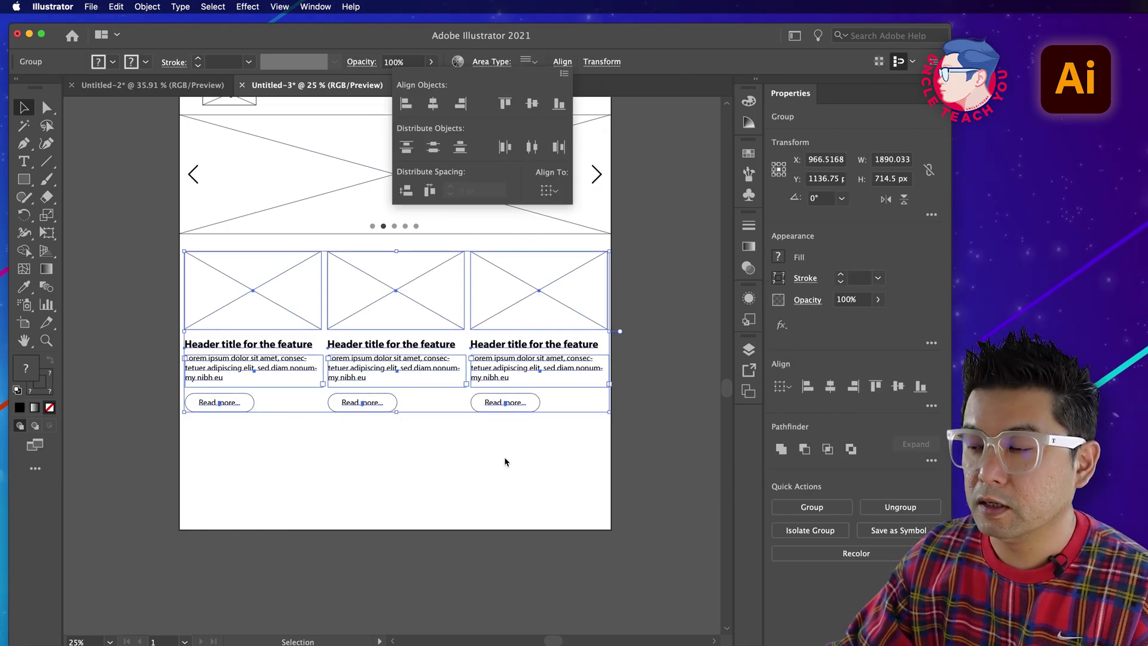
click(537, 489)
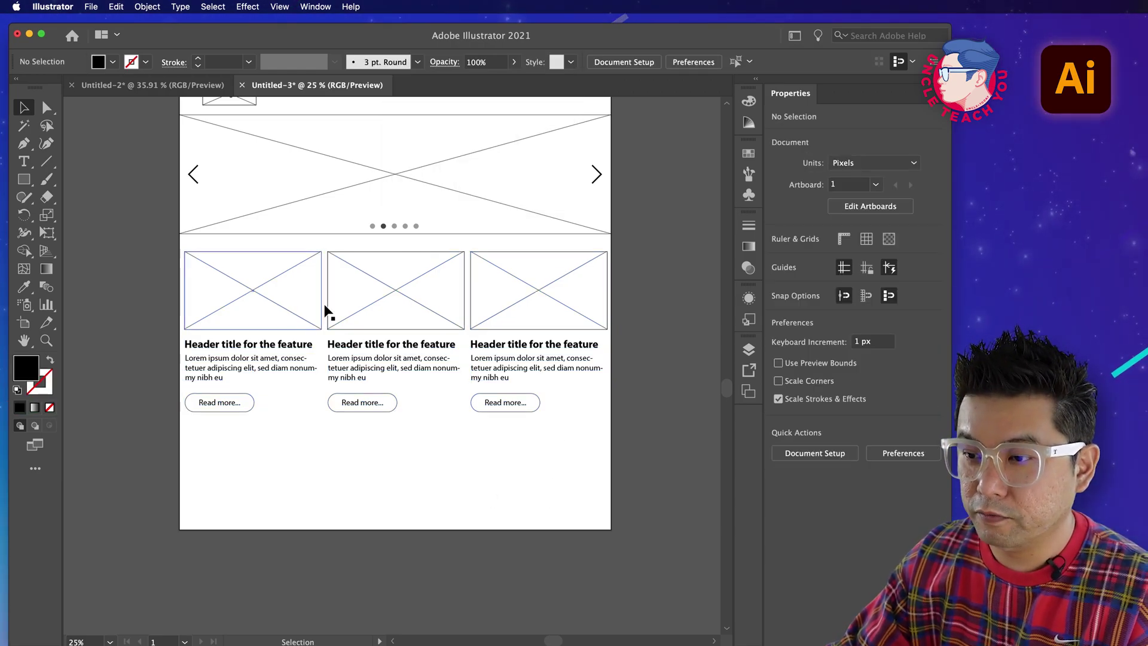
Step: Shift the three feature blocks down together and add the text "Features" in the gap between the banner and the blocks
drag(282, 320, 289, 326)
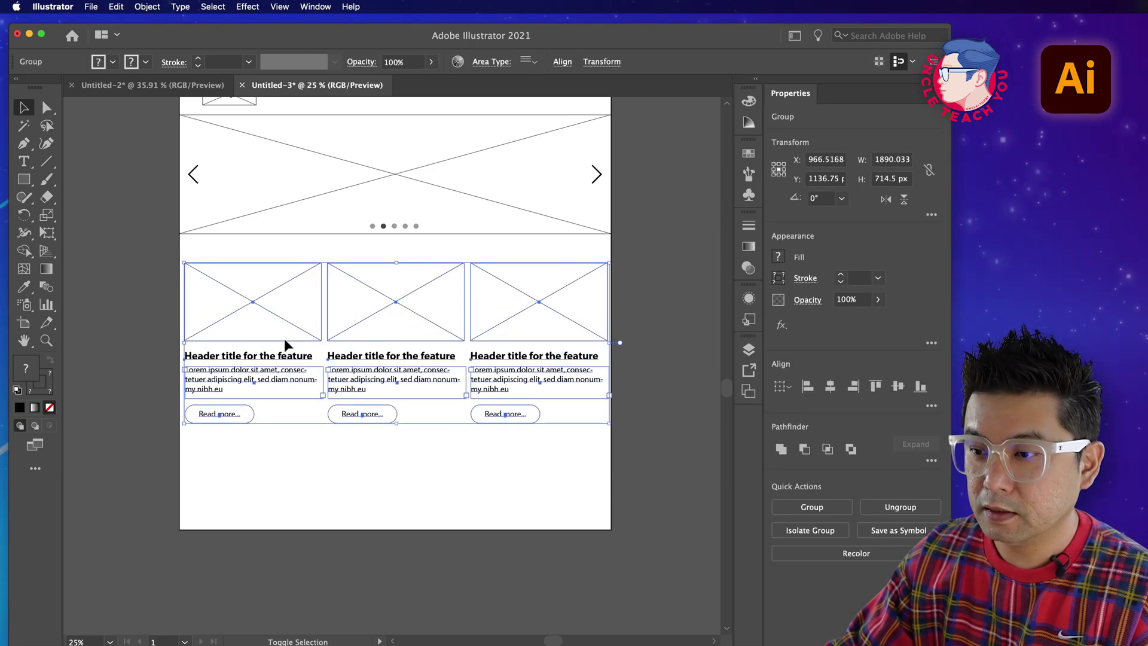
click(398, 248)
key(t)
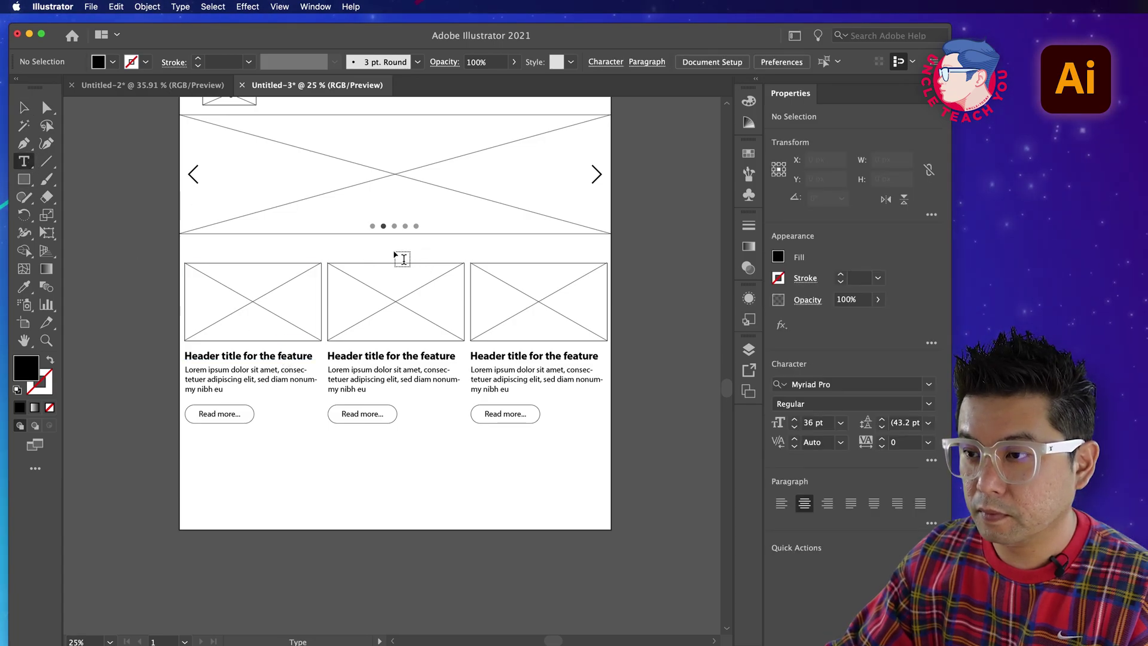
click(395, 255)
text(Features)
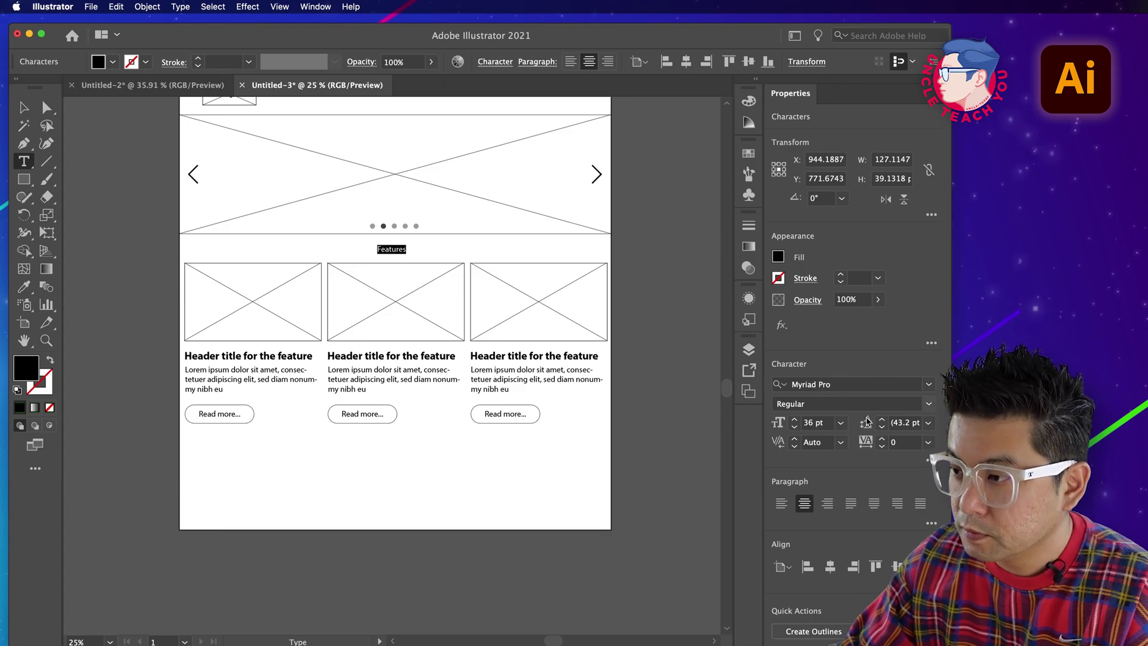
Step: Set the "Features" heading to Bold at 60 pt and lower it slightly together with the feature row
click(931, 408)
click(796, 435)
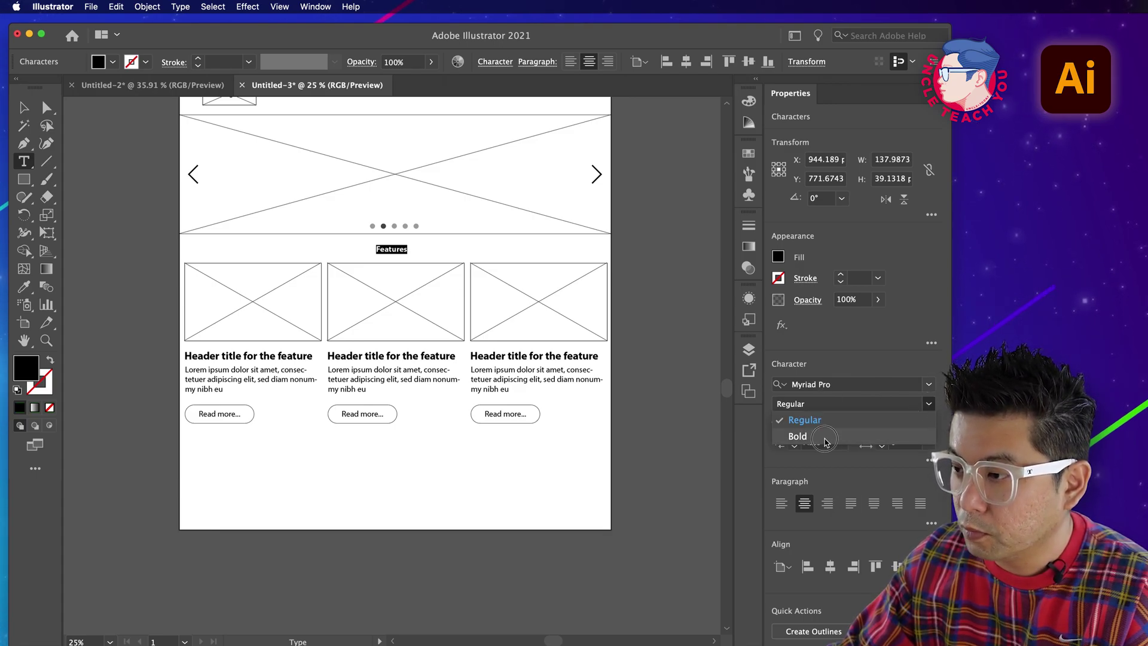
click(841, 422)
click(855, 554)
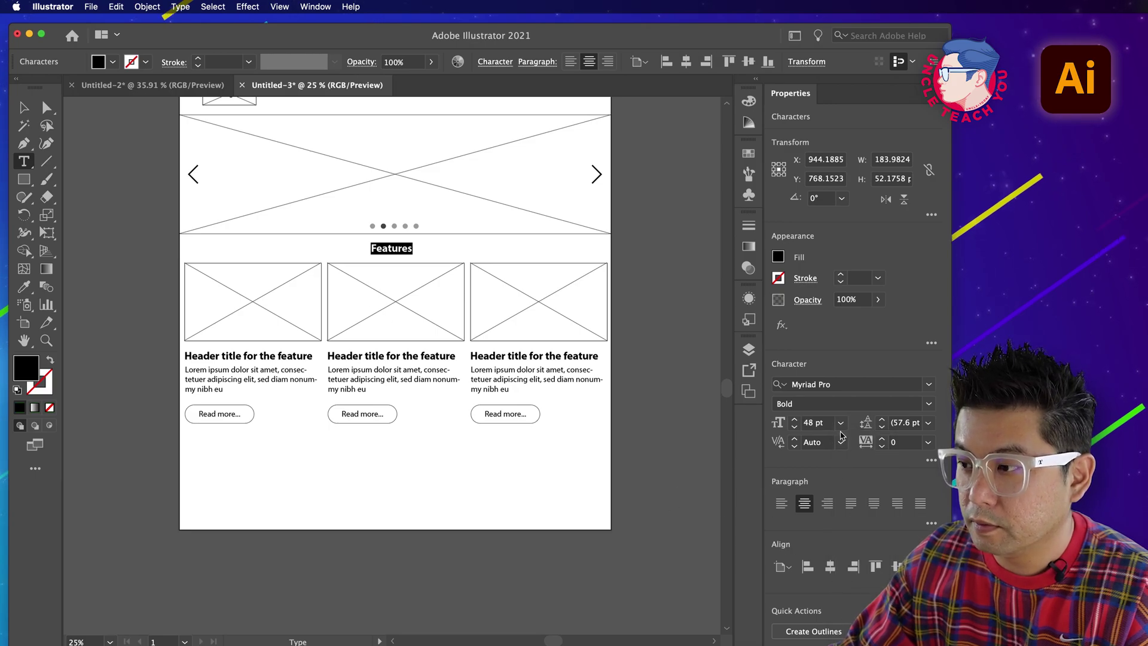
click(841, 423)
click(855, 565)
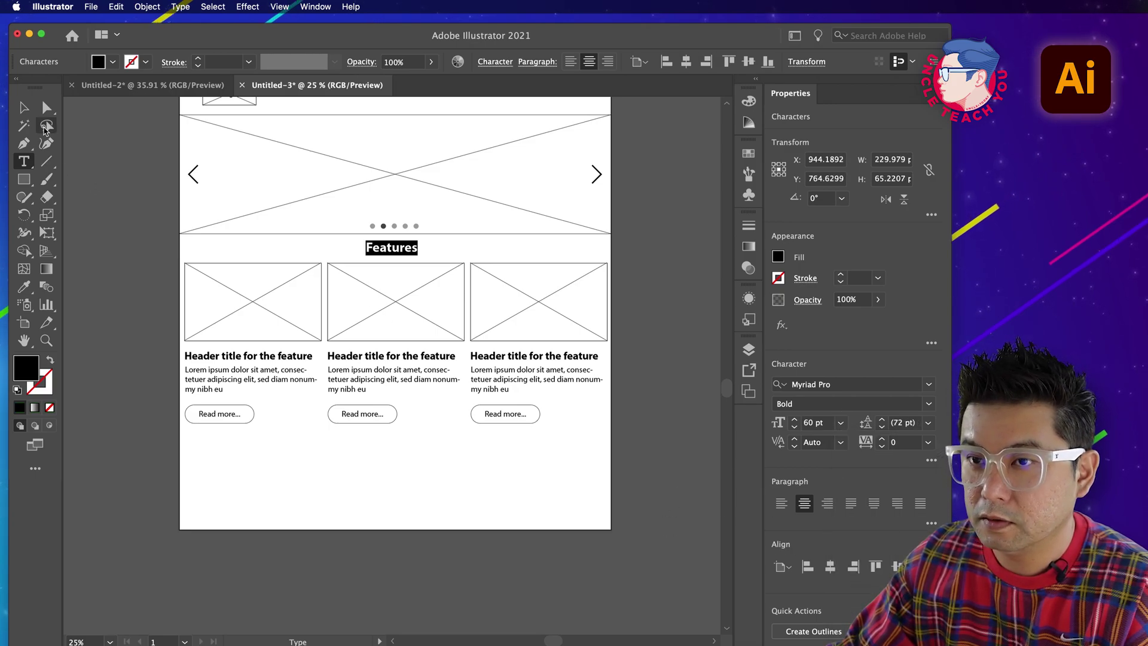
key(Escape)
click(449, 246)
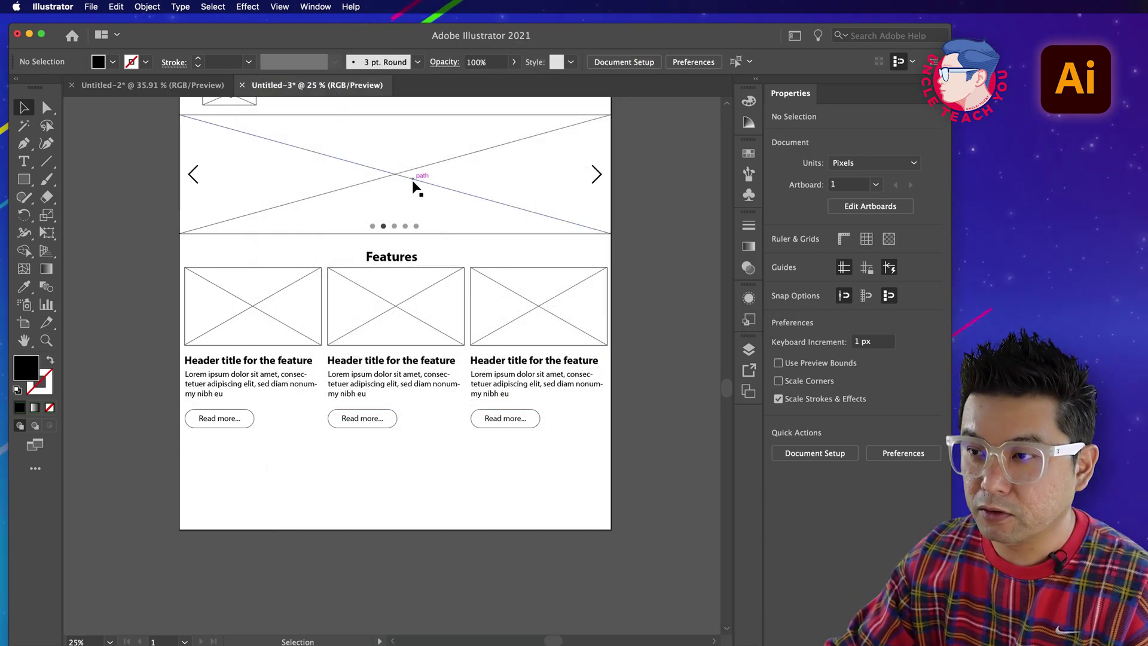
Step: Duplicate the banner image placeholder straight down to just below the feature row
click(412, 177)
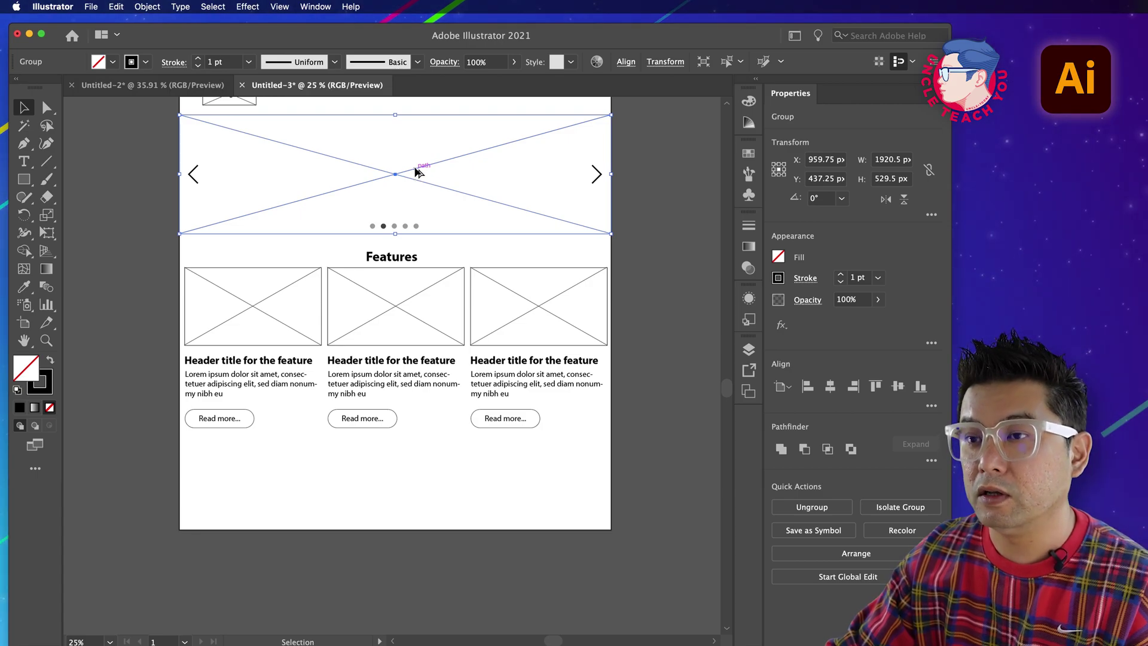
drag(415, 169, 400, 509)
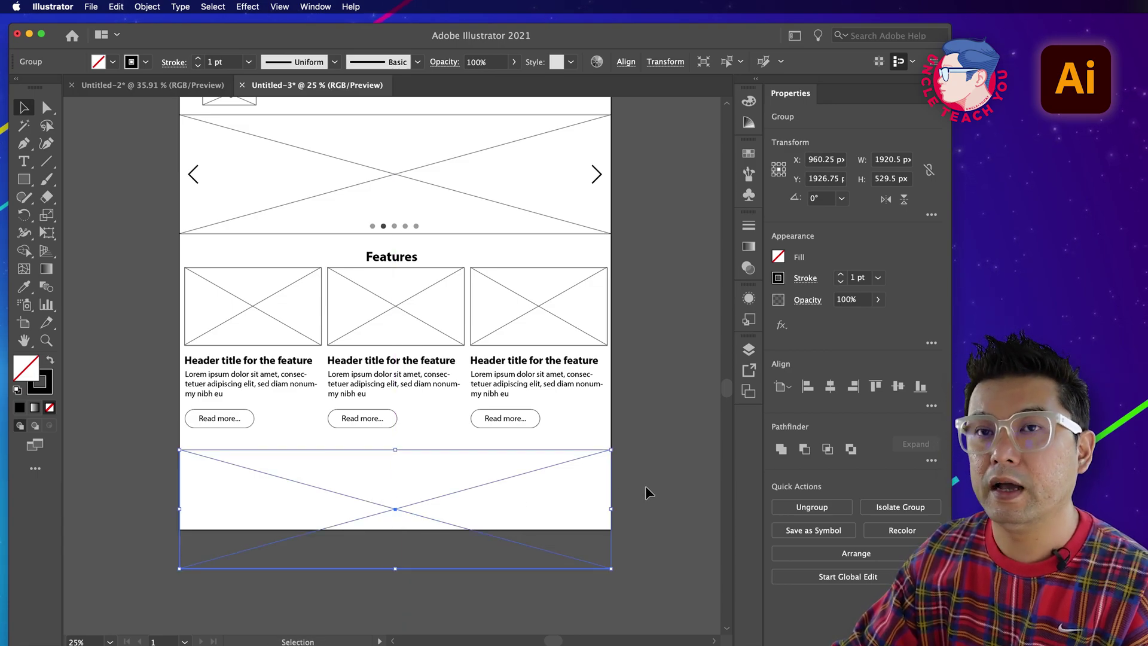
click(523, 503)
Step: Extend the artboard downward so it contains the whole duplicated placeholder with spare room beneath it
key(space)
drag(475, 469, 423, 381)
key(space)
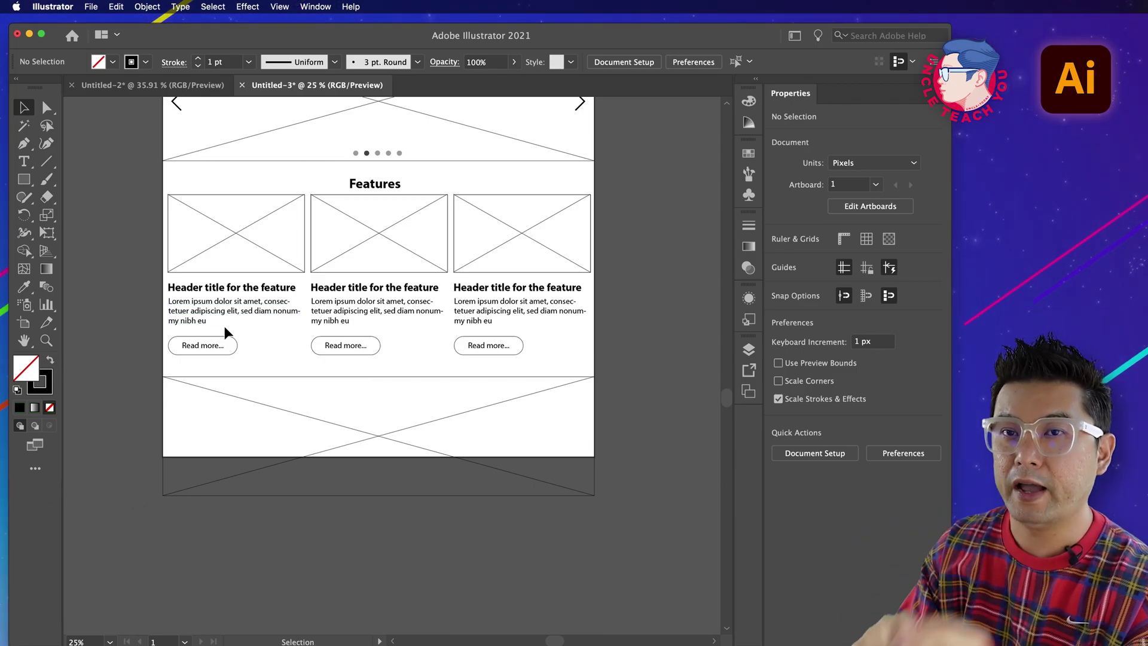
click(24, 324)
drag(379, 457, 380, 615)
key(v)
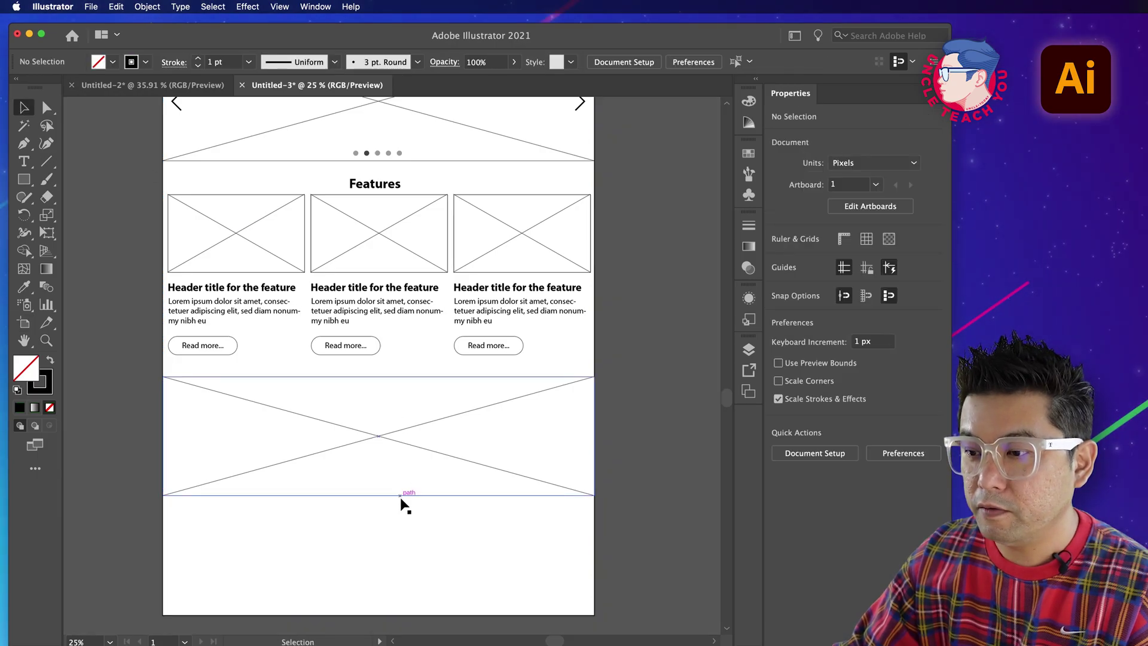
Step: Stretch the lower image placeholder downward to a height of about 682 px, keeping its full page width
click(400, 495)
drag(380, 499, 375, 532)
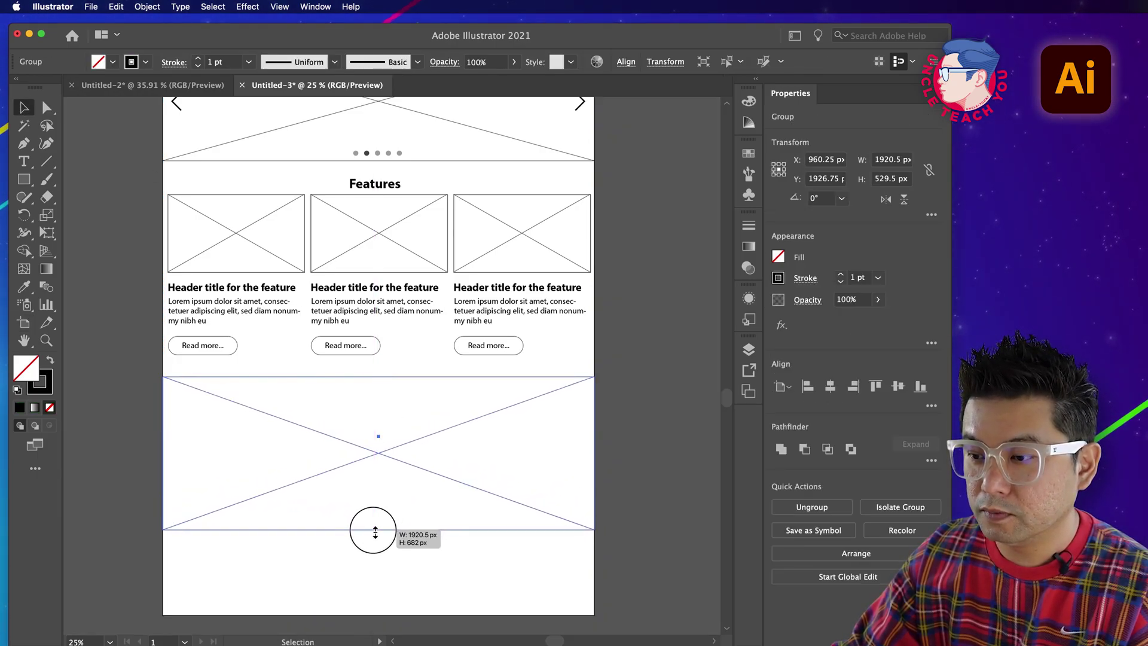
click(398, 500)
Step: Draw a card rectangle about 412 × 492 px over the lower placeholder's left part with default white fill and 1 pt black stroke
click(23, 179)
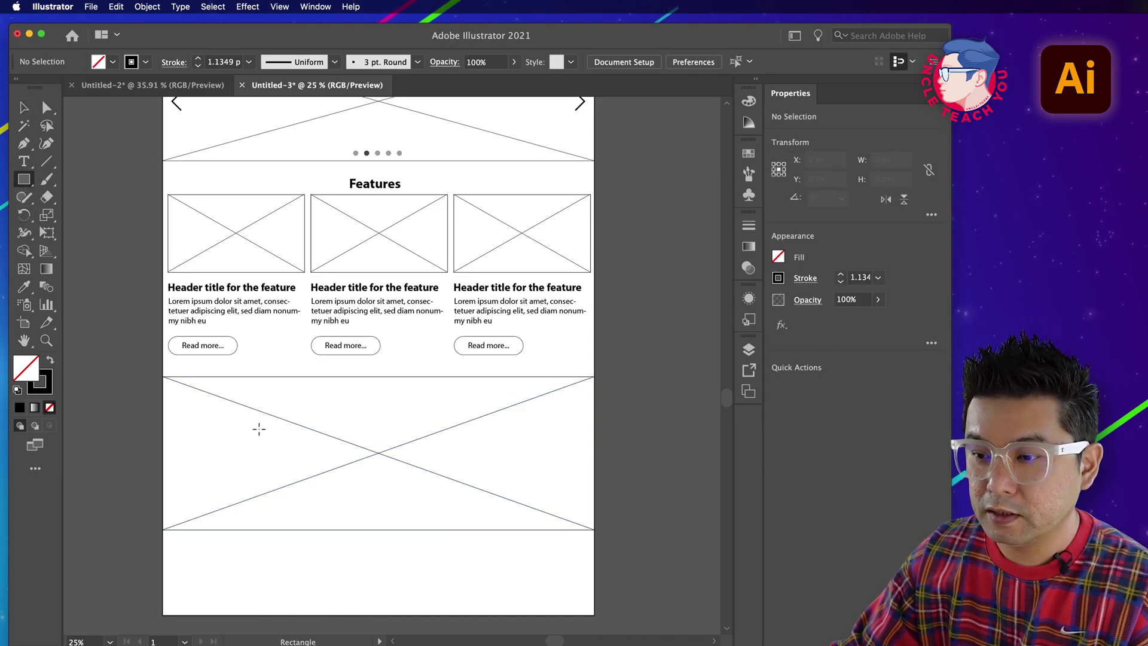
drag(225, 398, 316, 509)
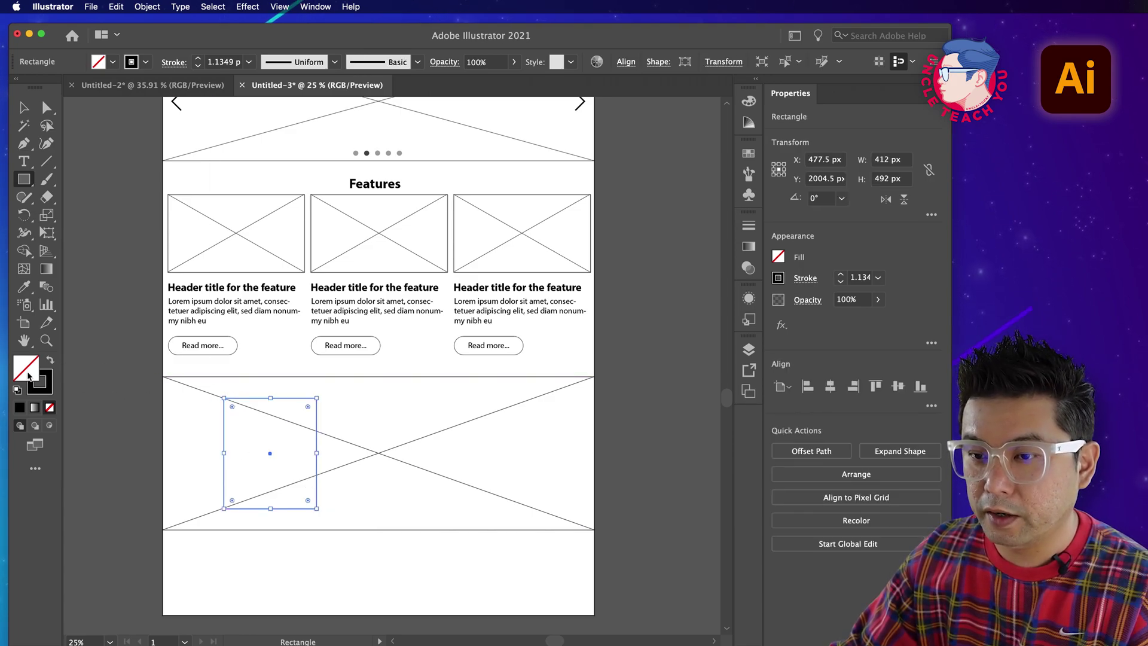
click(18, 390)
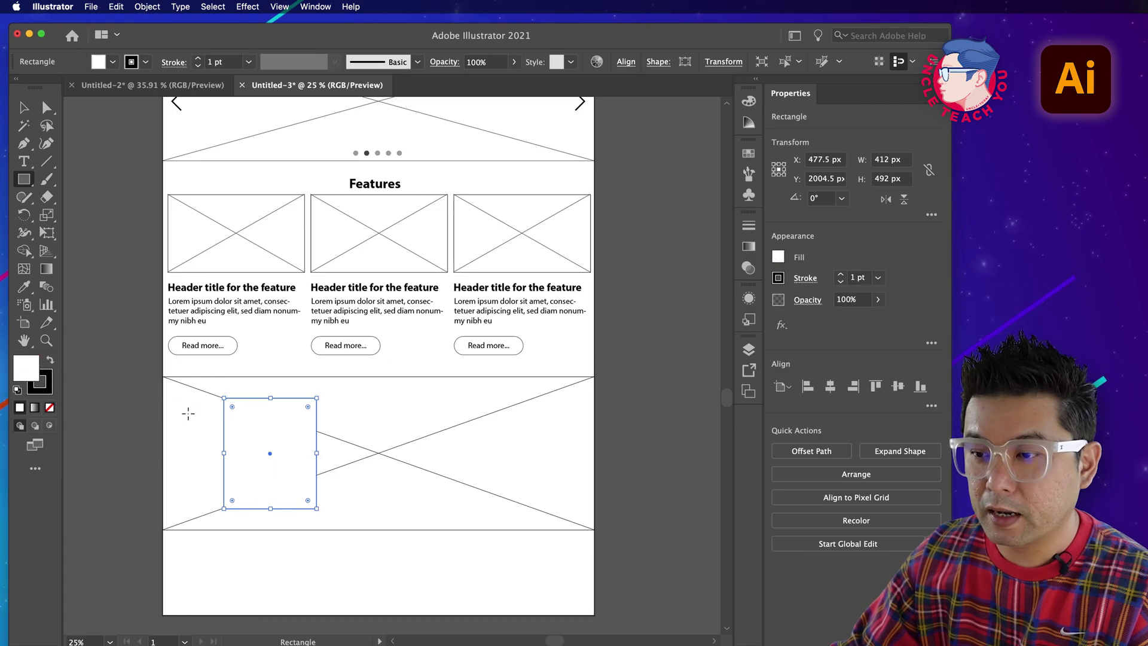
super+click(143, 448)
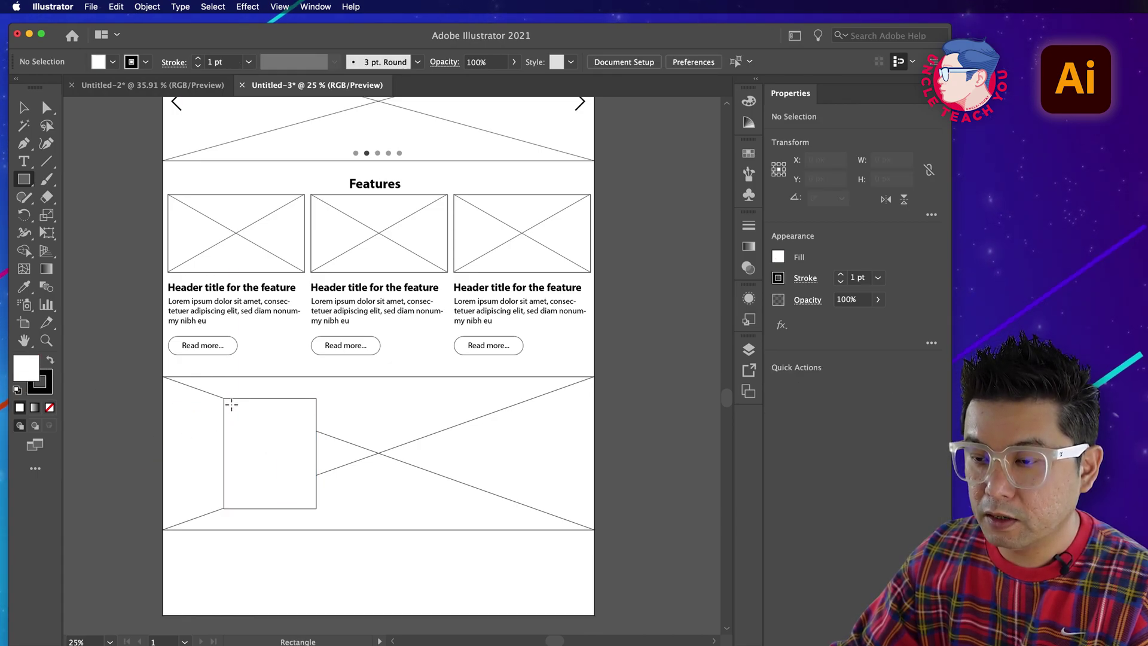
drag(226, 401, 317, 460)
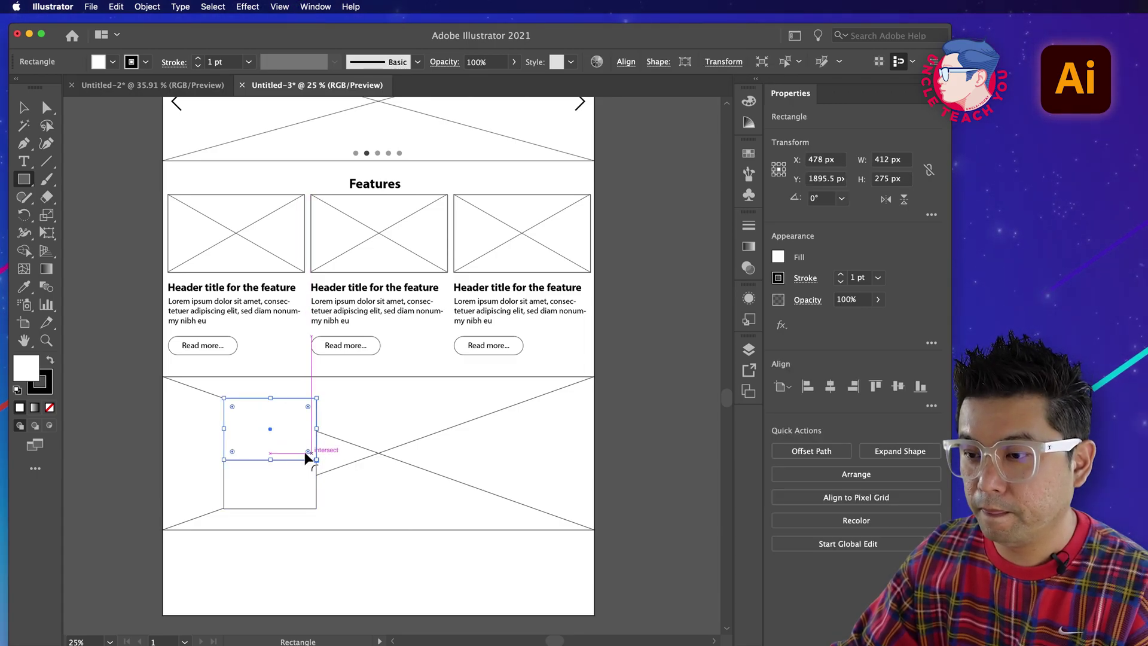
key(super+shift+a)
key(v)
drag(234, 226, 250, 247)
key(super+z)
key(super+shift+a)
Step: Copy the small logo placeholder from the header onto the white card and bring the copy to the front
drag(224, 180, 251, 281)
drag(232, 134, 259, 534)
scroll(251, 526, down, 5)
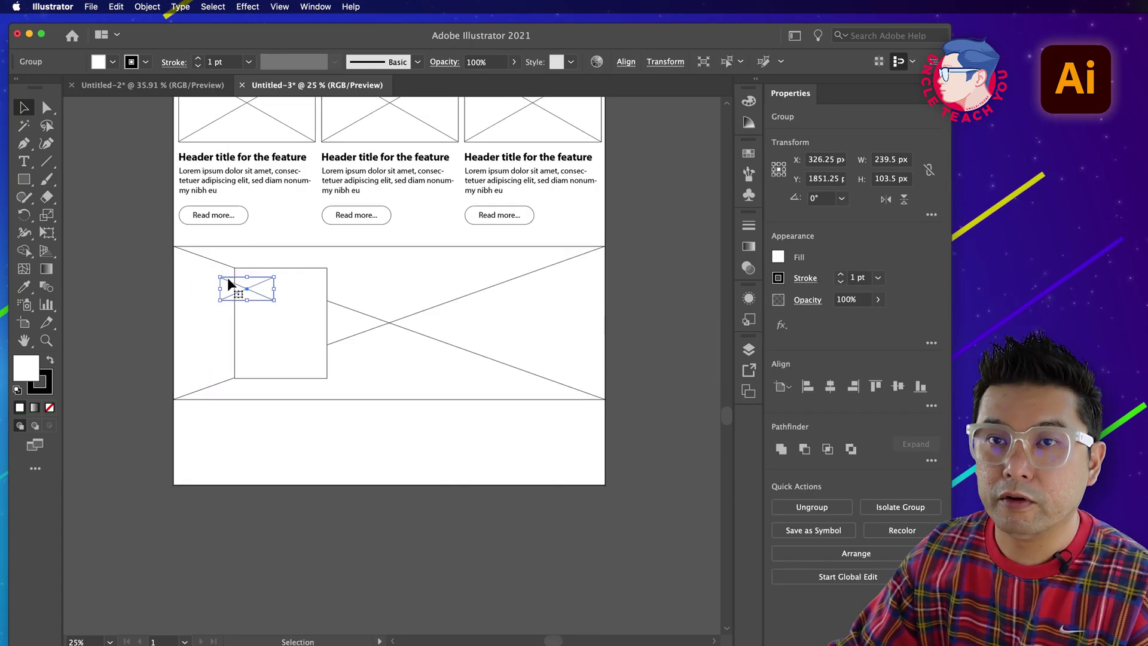
right_click(227, 277)
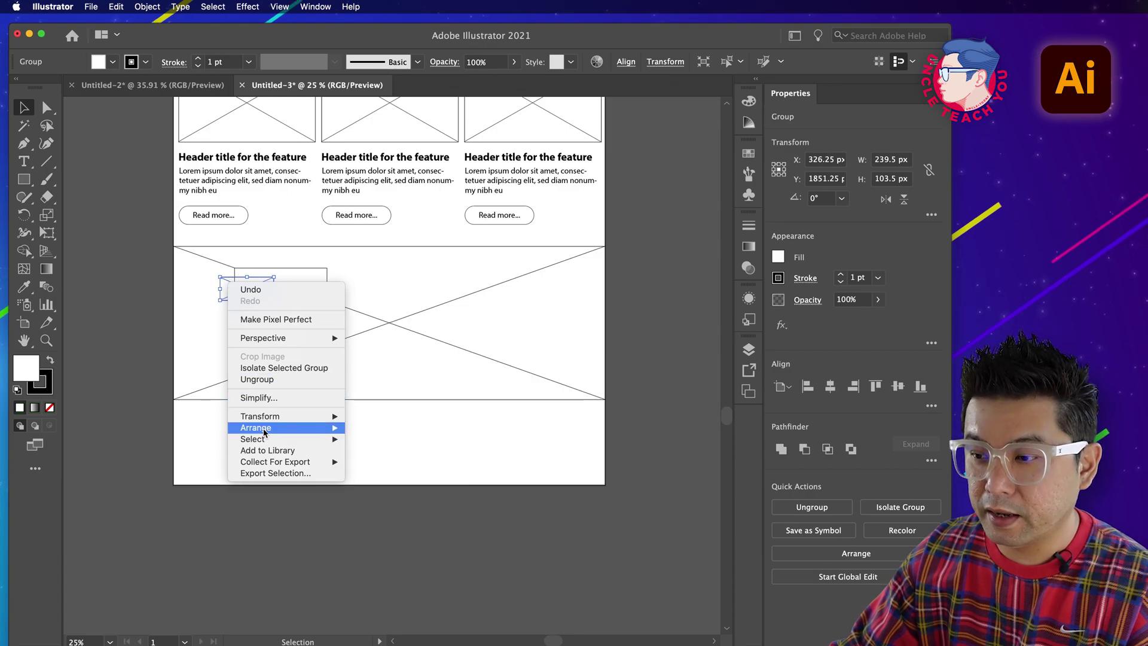
mouse_move(290, 432)
click(384, 428)
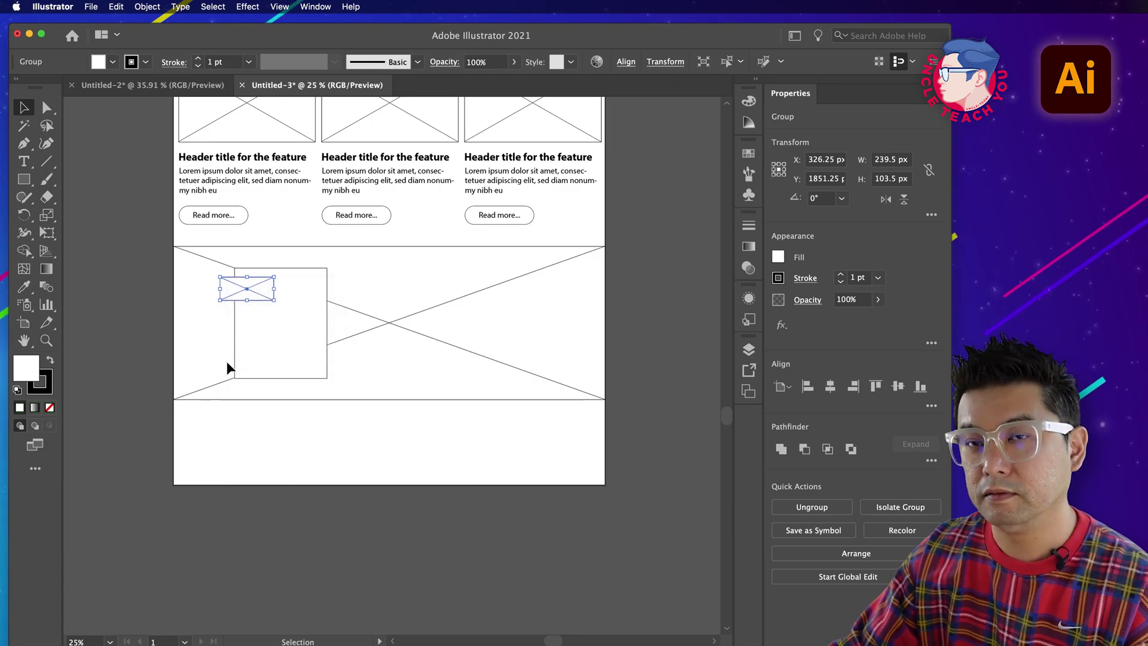
click(166, 340)
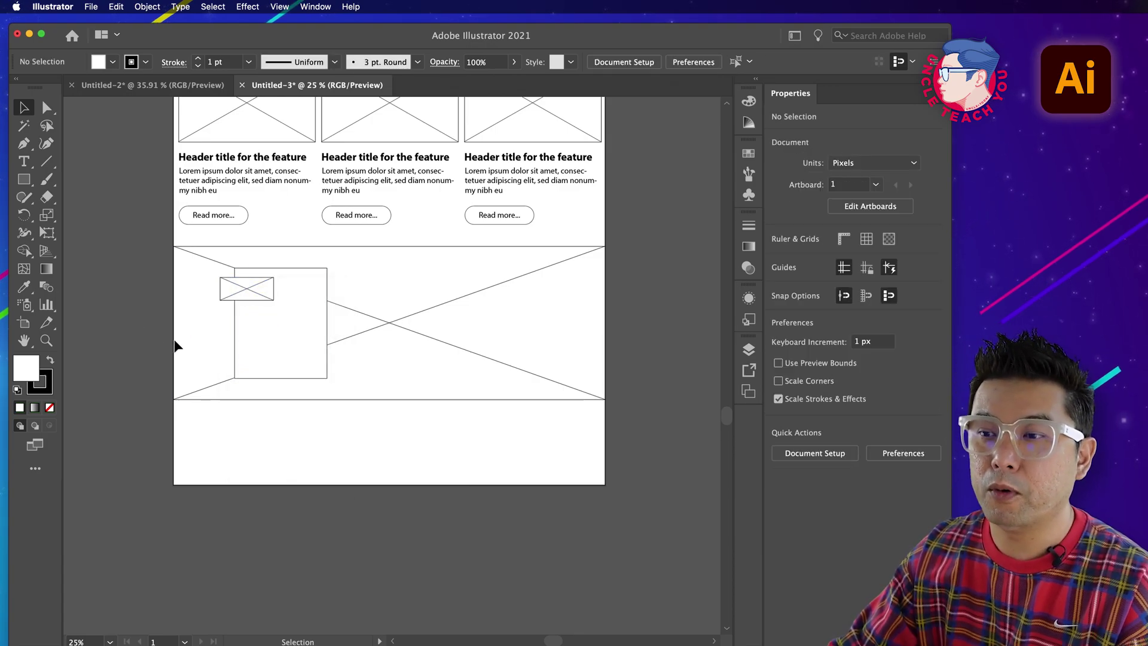
Step: Fit the copied placeholder to the card's upper half at about 412.5 × 245.5 px and set its stroke to 1 pt
click(255, 293)
drag(255, 293, 327, 323)
click(164, 386)
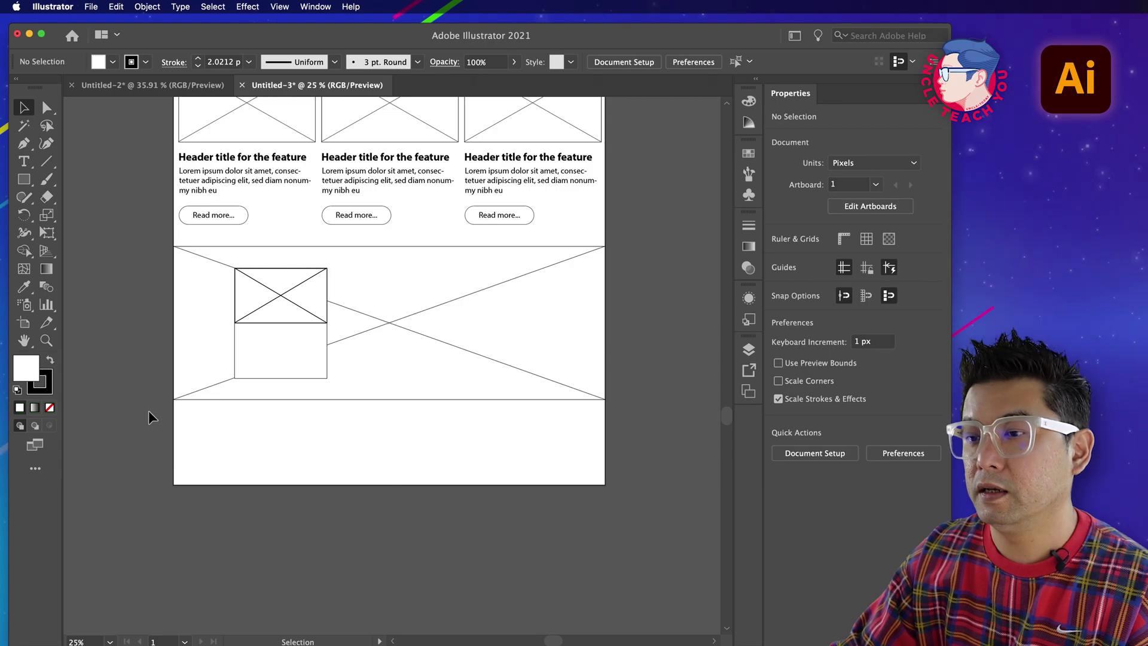
click(298, 322)
click(879, 277)
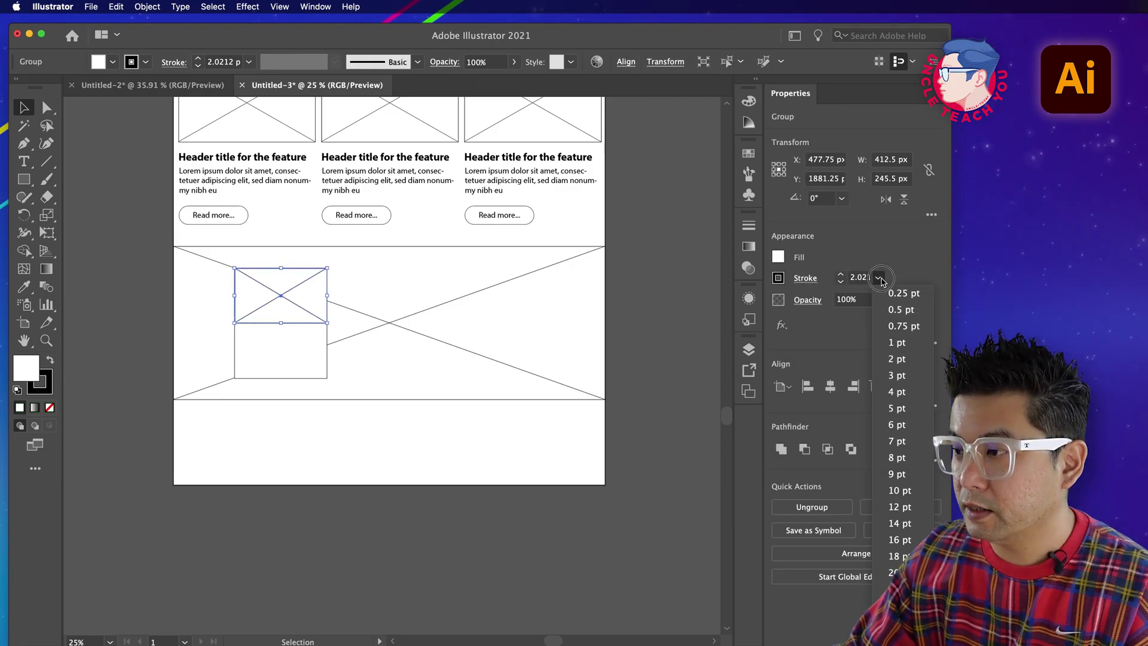
click(897, 343)
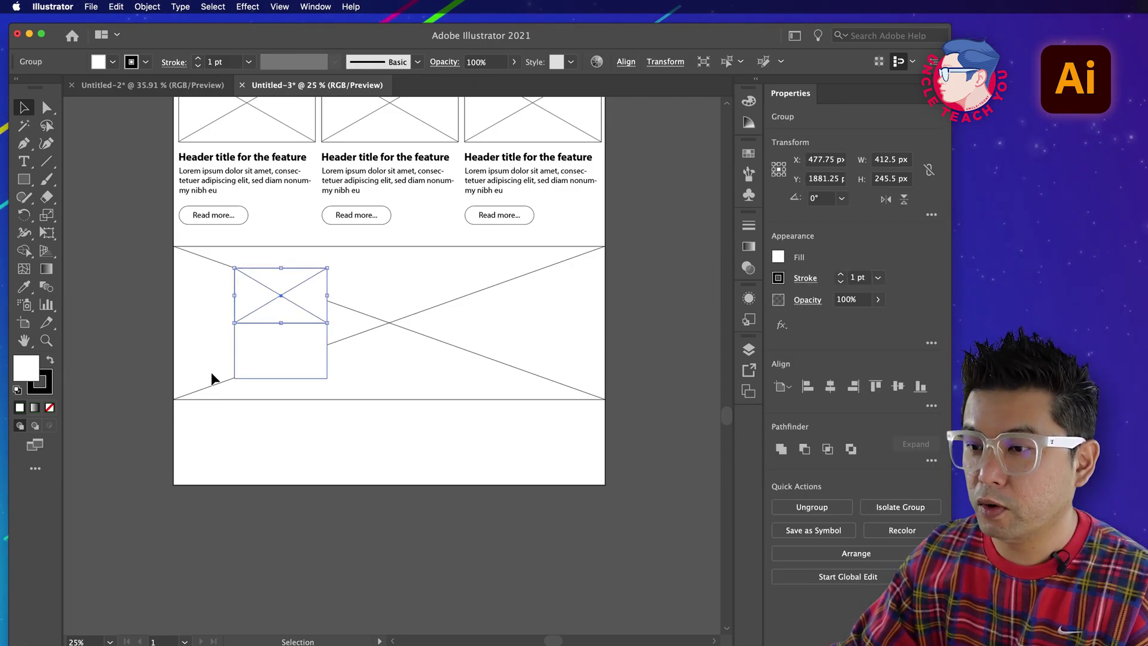
click(112, 342)
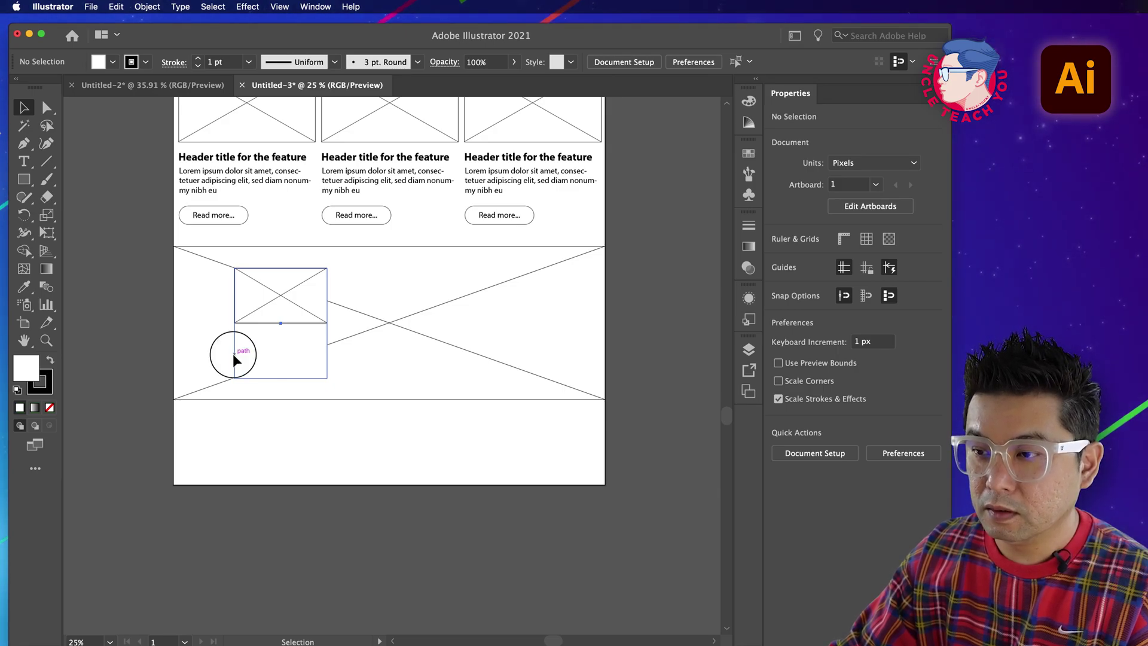
Step: Set the white card rectangle's stroke weight to 3 pt
click(234, 355)
click(878, 278)
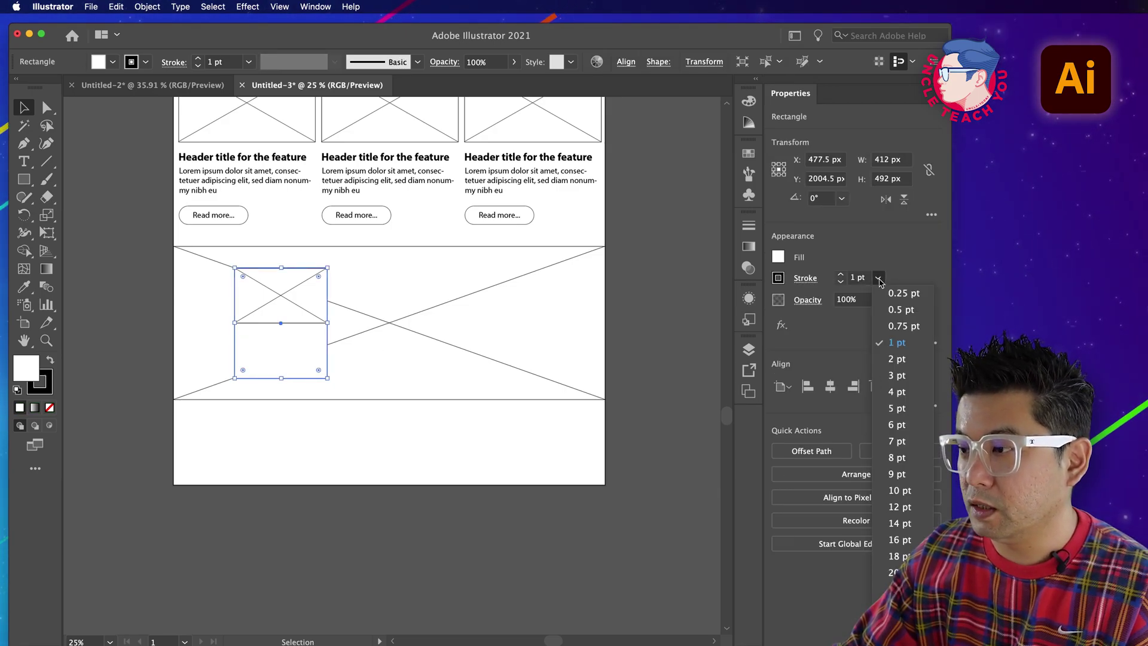
click(897, 375)
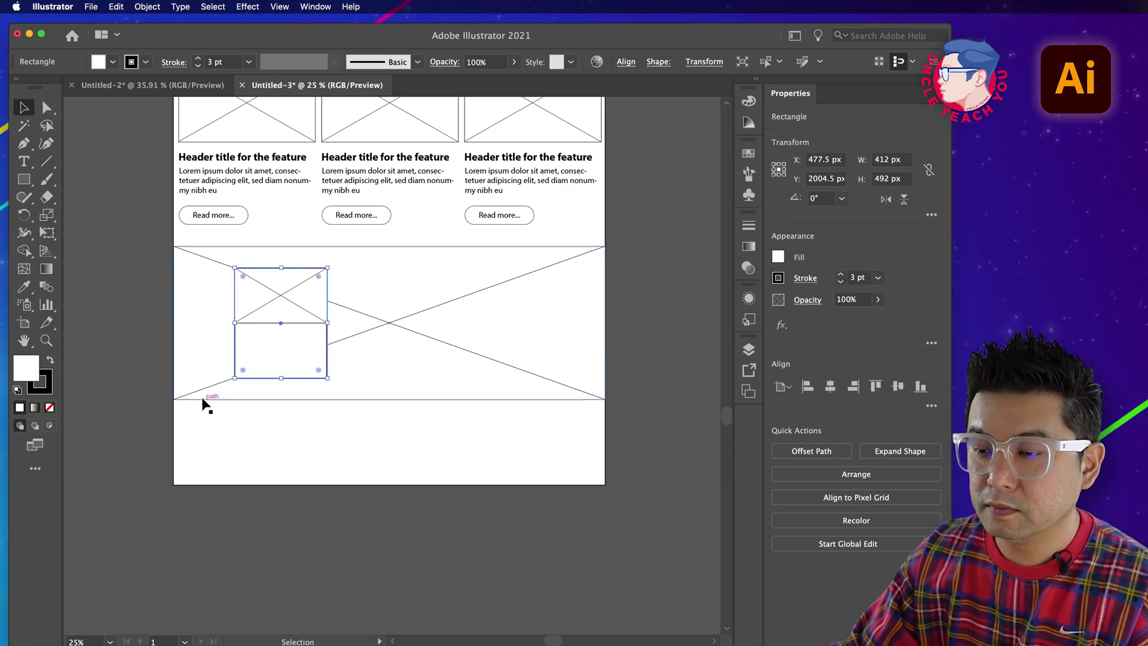
click(156, 379)
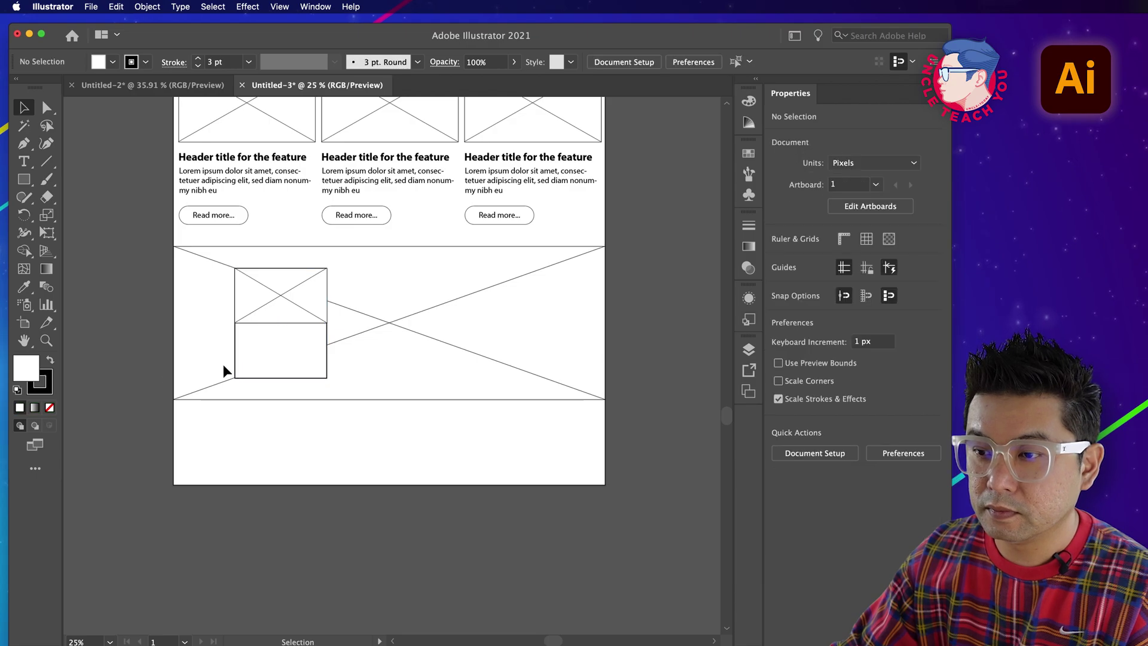
Step: Add the bold label "Products name" at 36 pt beneath the image placeholder on the white card
click(24, 162)
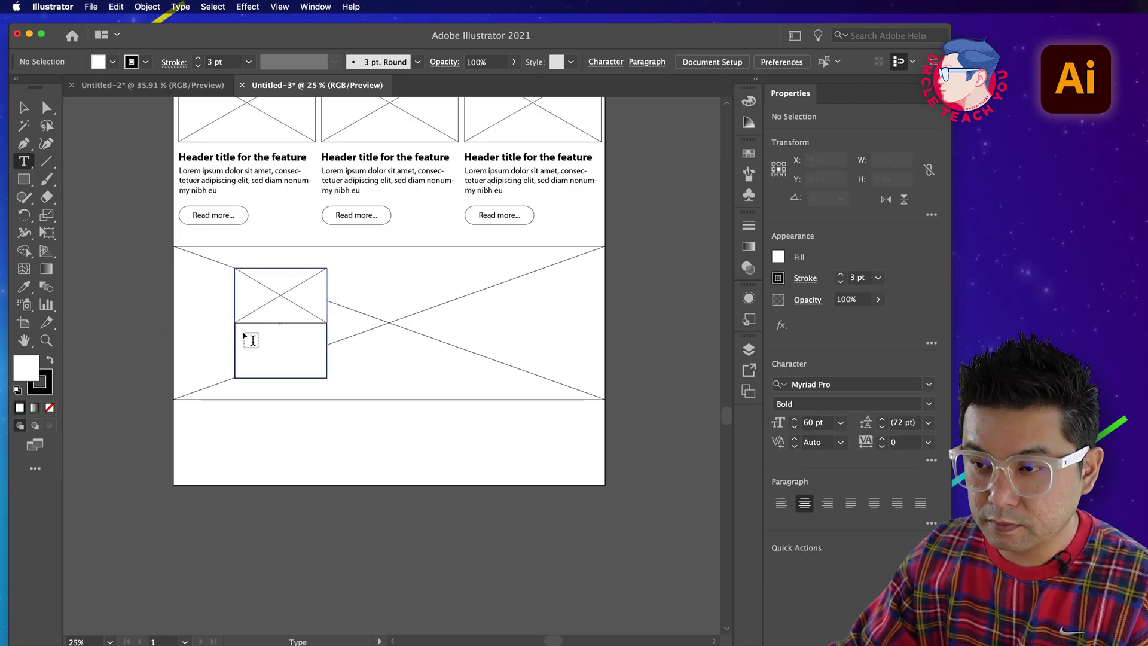
click(286, 348)
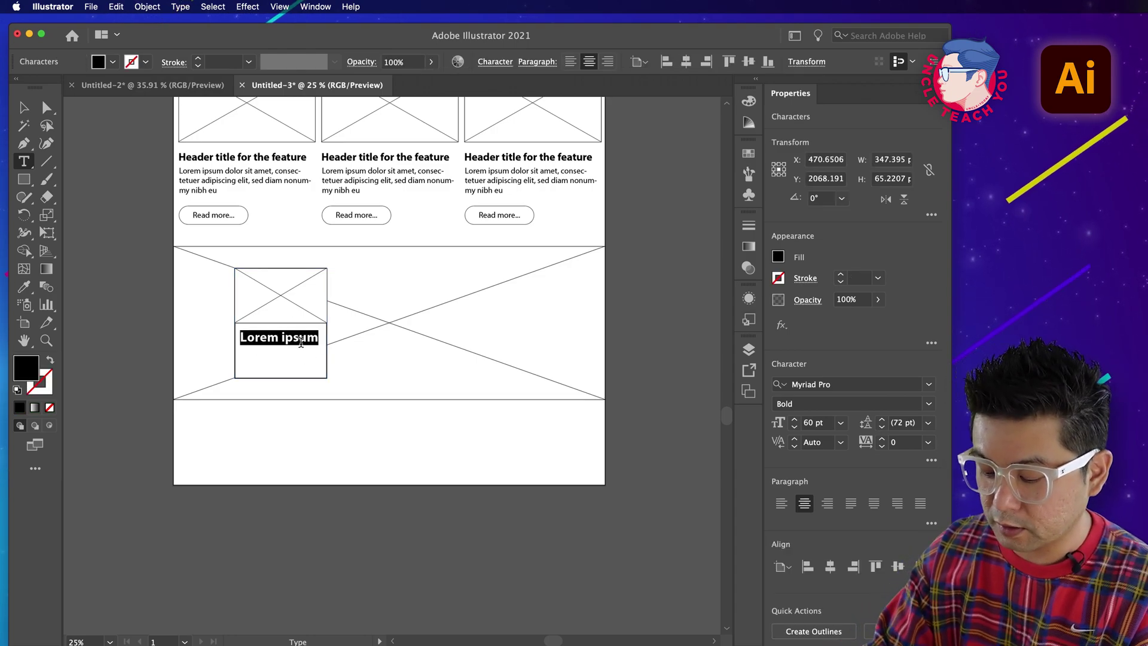
text(Products name)
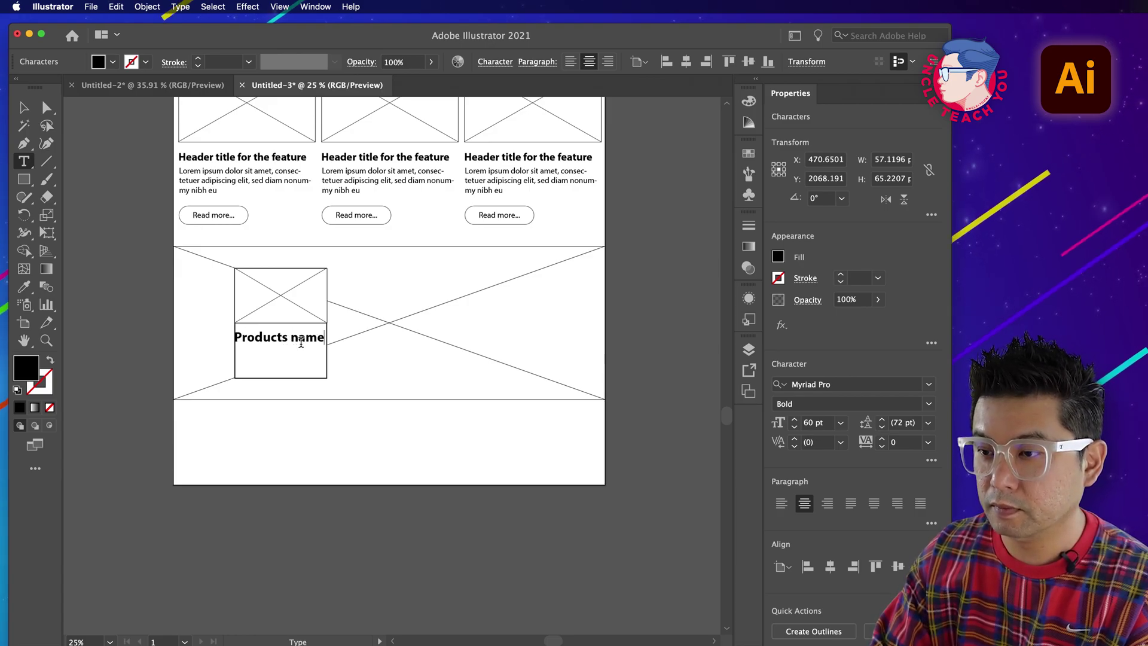
key(super+a)
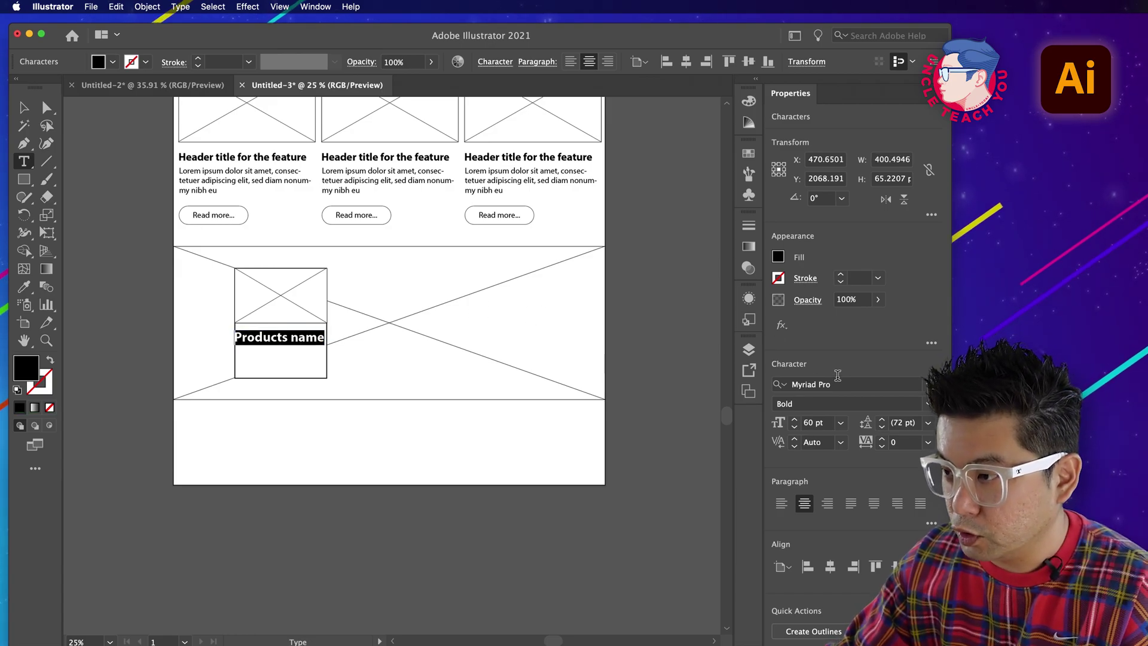
click(841, 423)
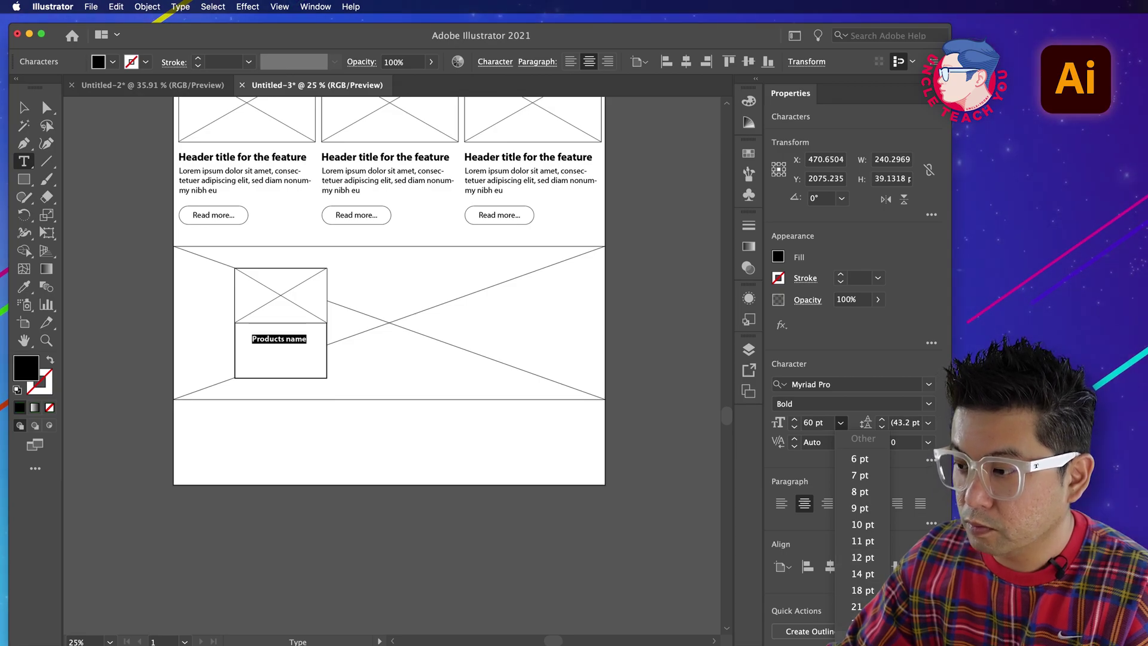
click(836, 616)
click(23, 108)
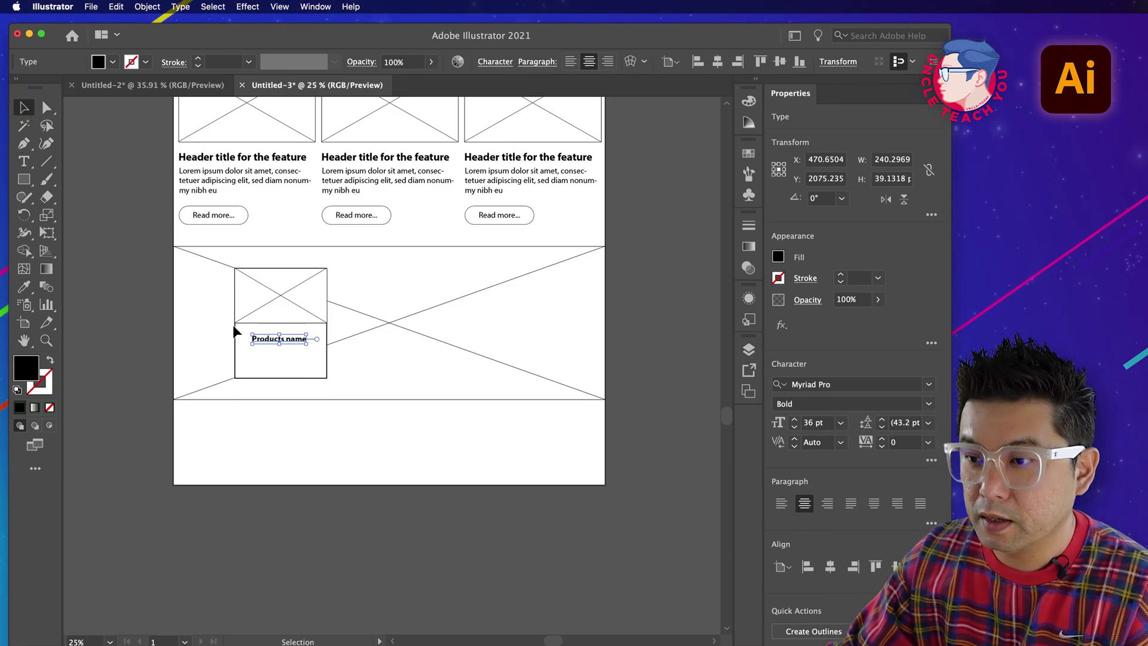
click(155, 350)
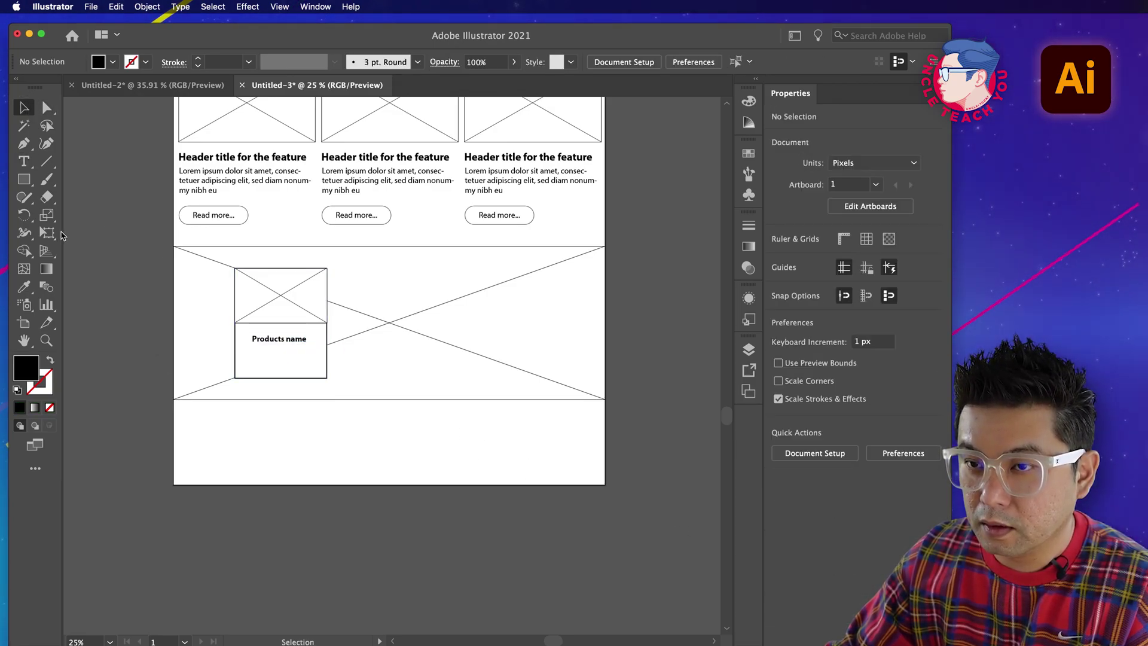
Step: Copy the first feature column's "Read more..." button onto the card, beneath the product name
click(220, 217)
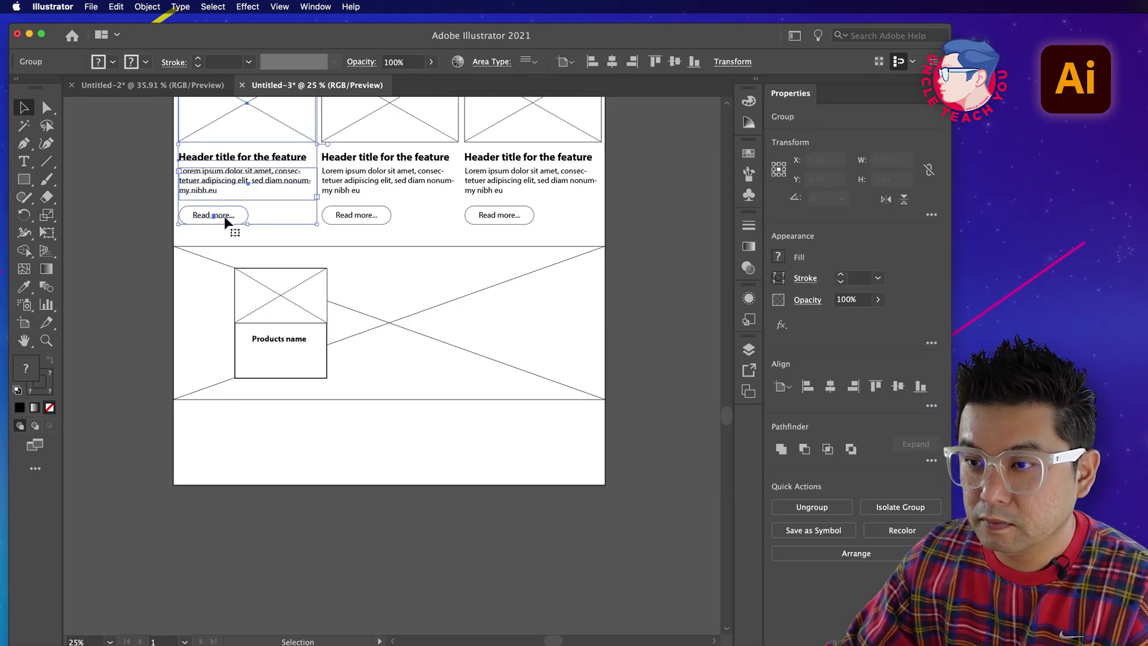
double_click(224, 214)
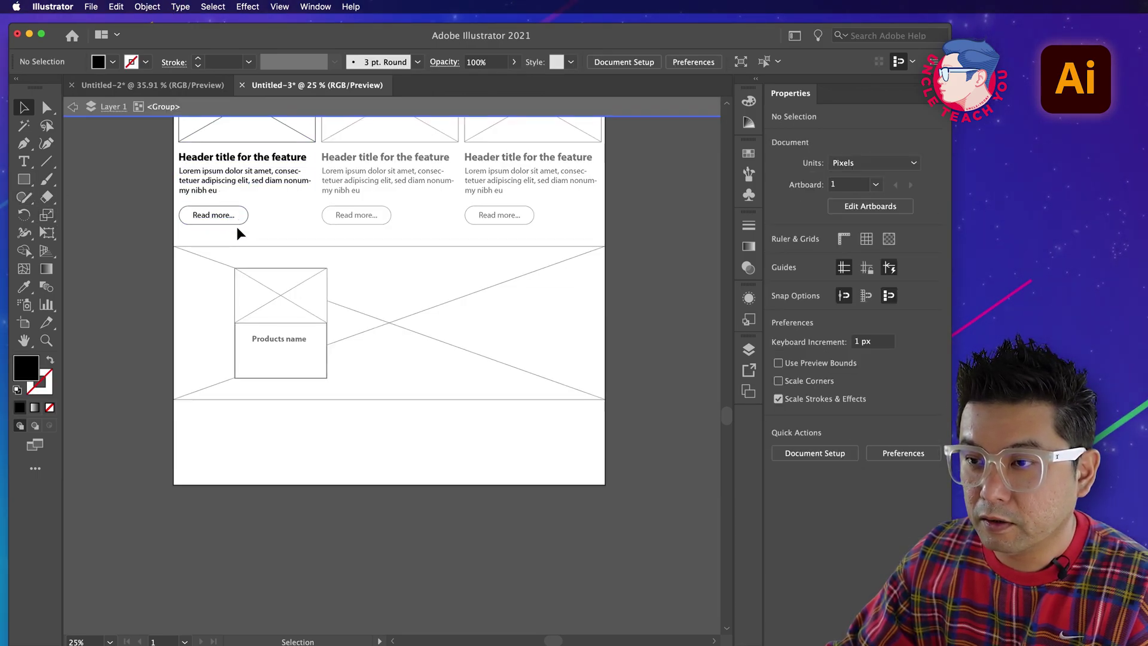
click(239, 222)
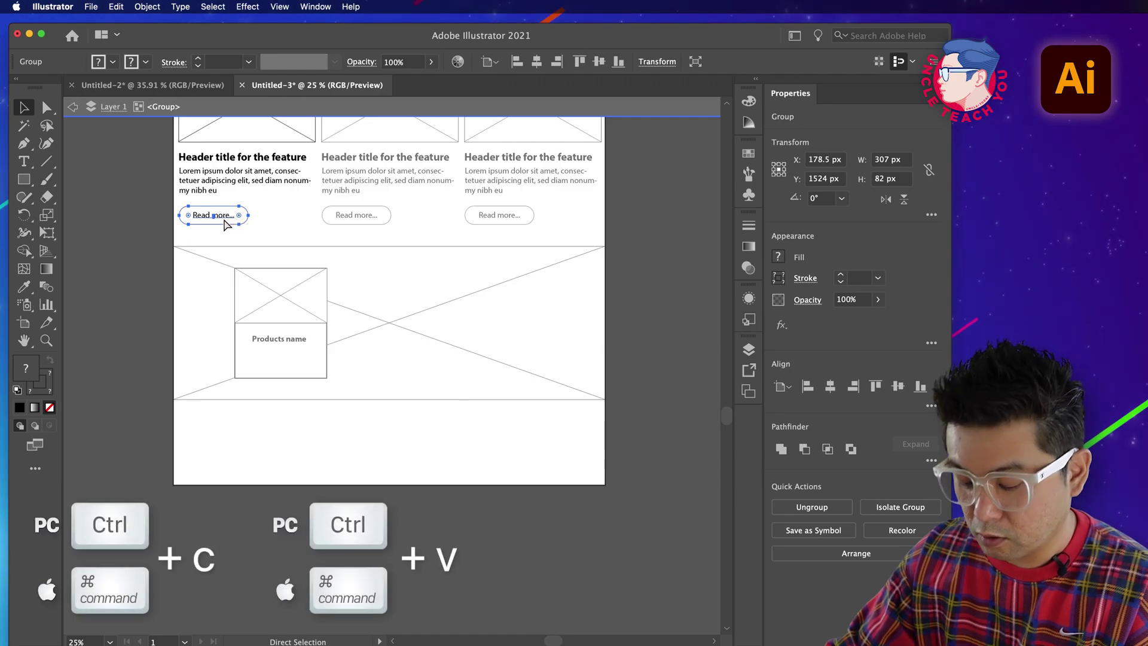
double_click(261, 232)
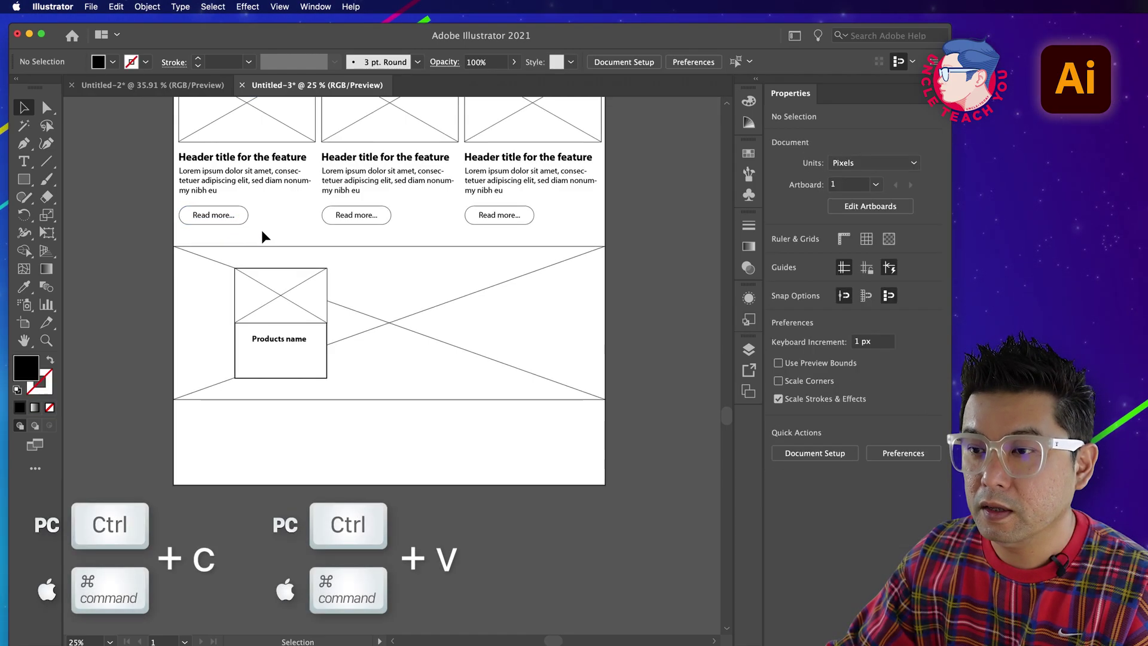
click(289, 338)
click(289, 360)
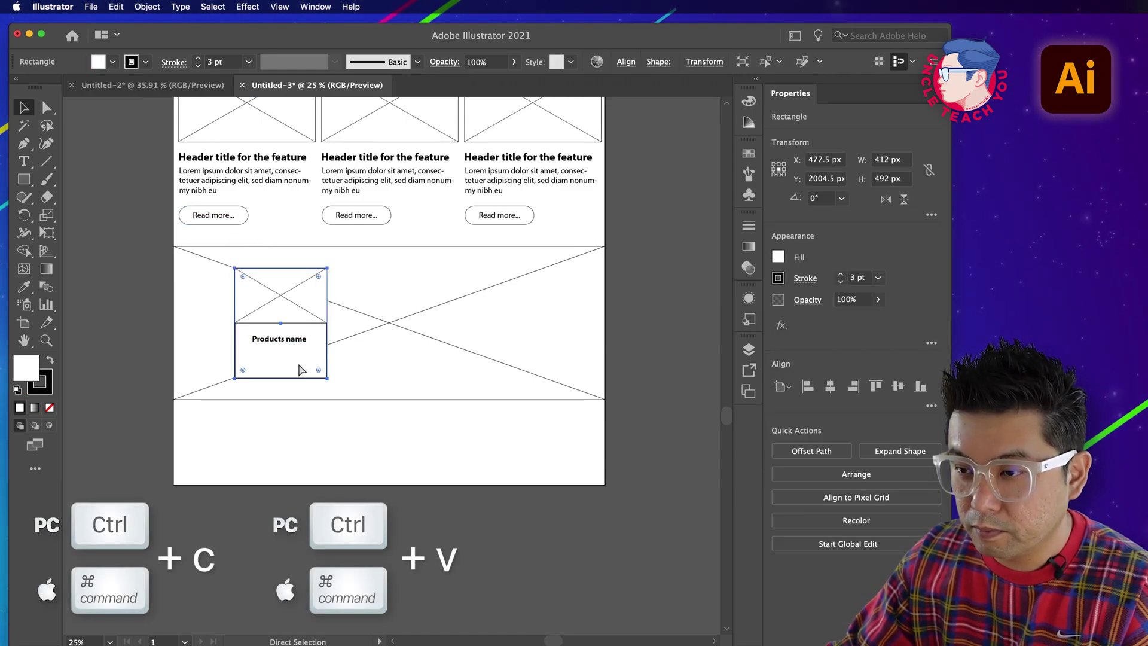
key(super+v)
drag(385, 367, 272, 360)
Step: Change the copied button's label to "Add to card"
double_click(271, 357)
double_click(276, 359)
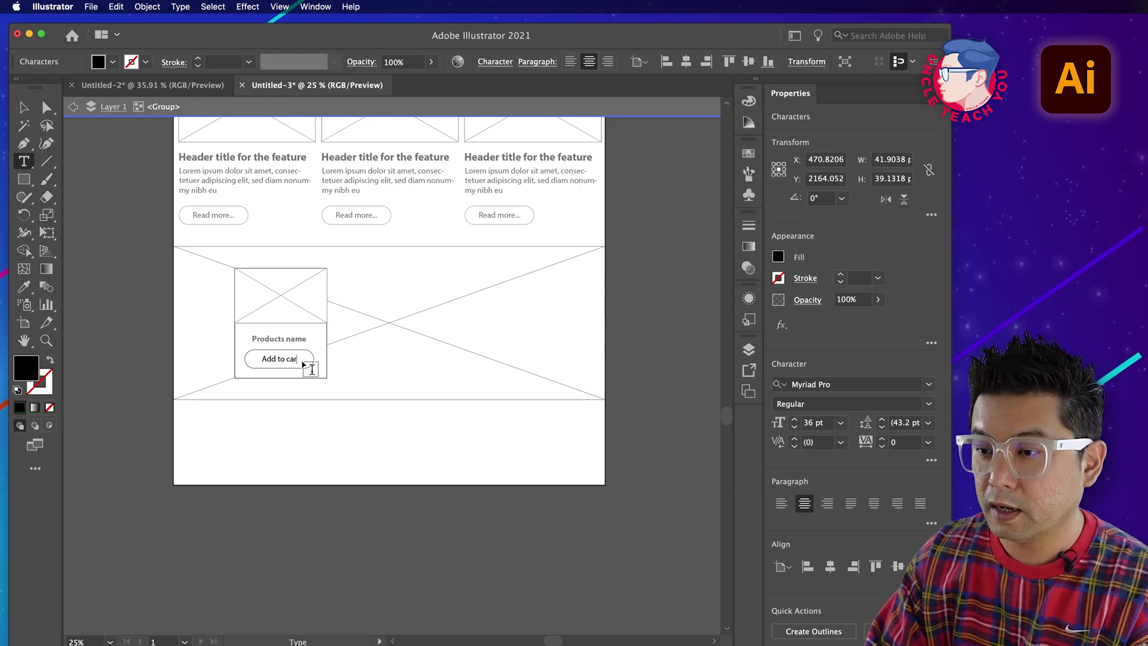
key(Escape)
key(Escape)
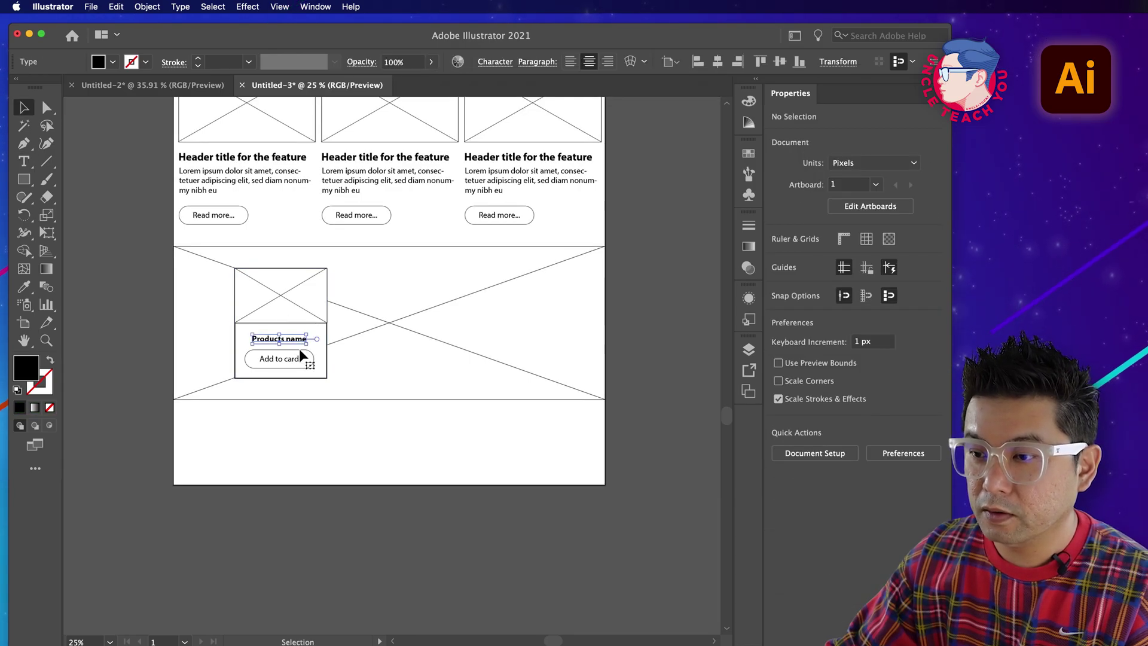
Step: Group the card rectangle, image placeholder, product name and button into one object
click(299, 344)
shift+click(298, 356)
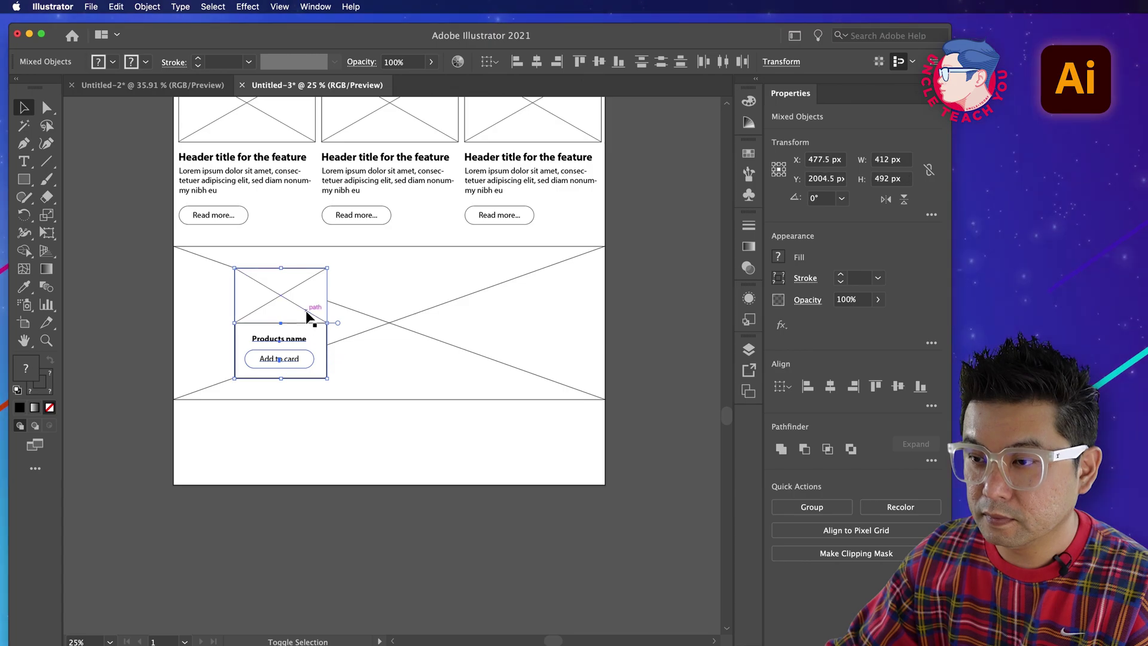
shift+click(306, 312)
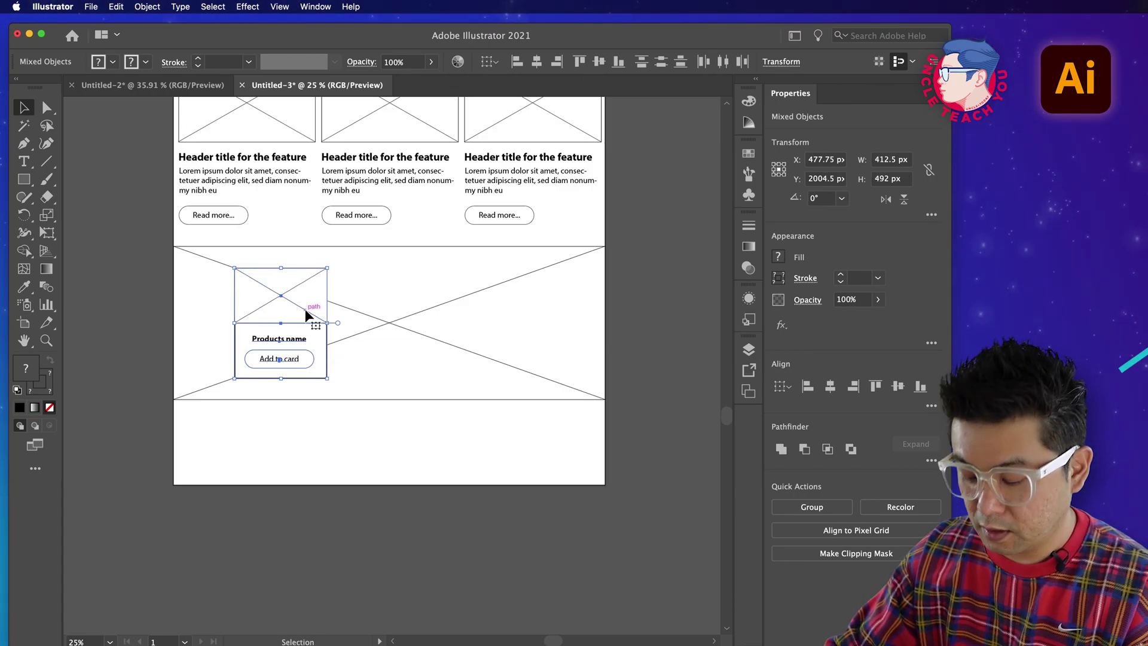
right_click(306, 312)
click(328, 403)
Step: Duplicate the grouped card into a row of three evenly distributed cards and centre the row over the lower image placeholder
drag(309, 311, 524, 311)
shift+click(440, 307)
shift+click(306, 311)
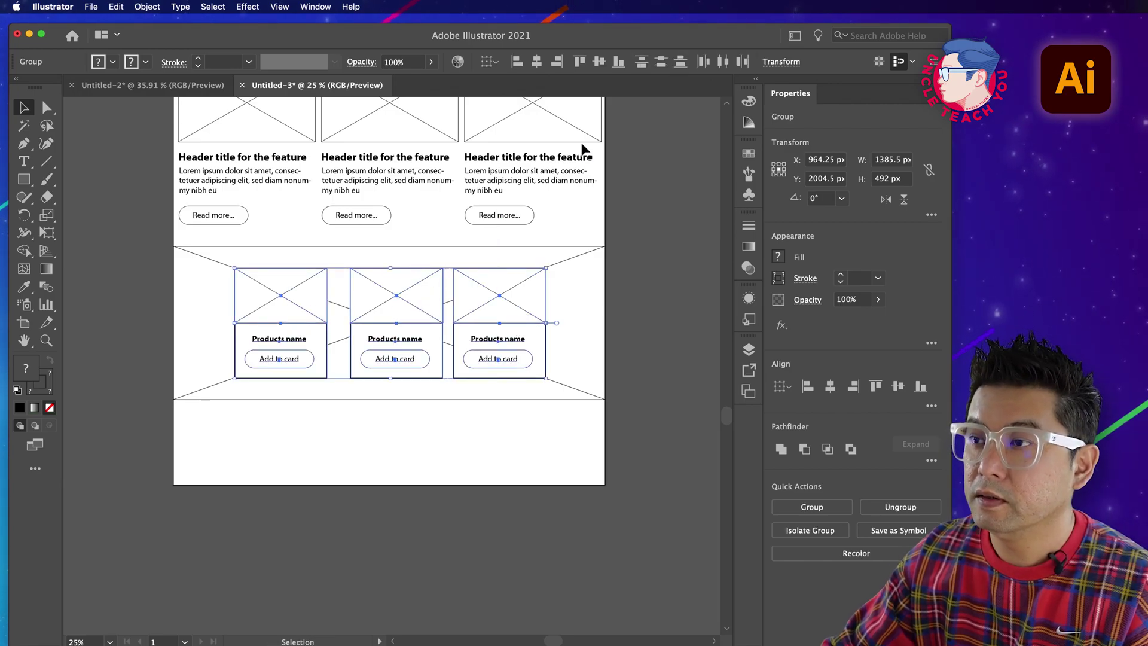
click(725, 65)
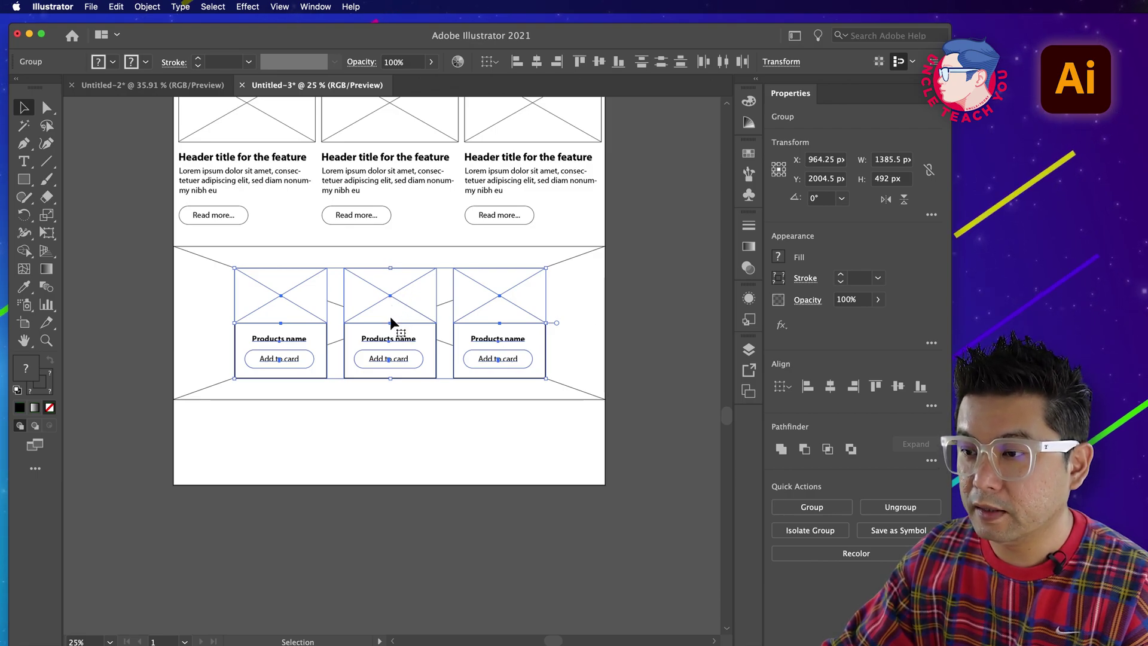
mouse_move(389, 292)
mouse_down()
mouse_move(382, 365)
mouse_move(391, 297)
mouse_up()
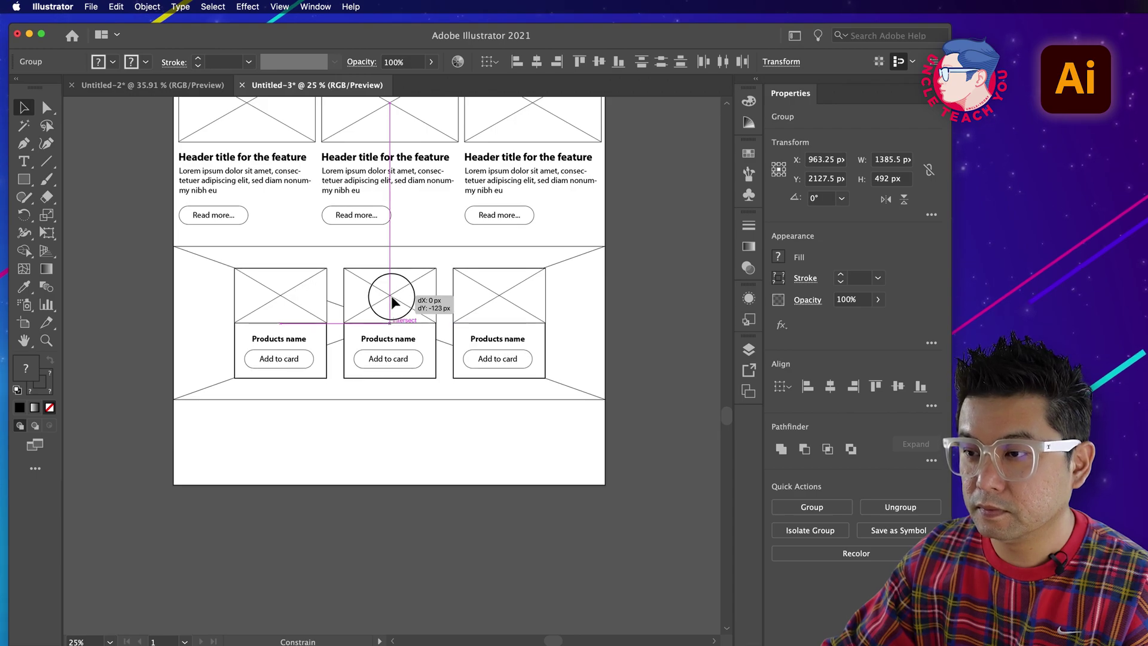
click(658, 365)
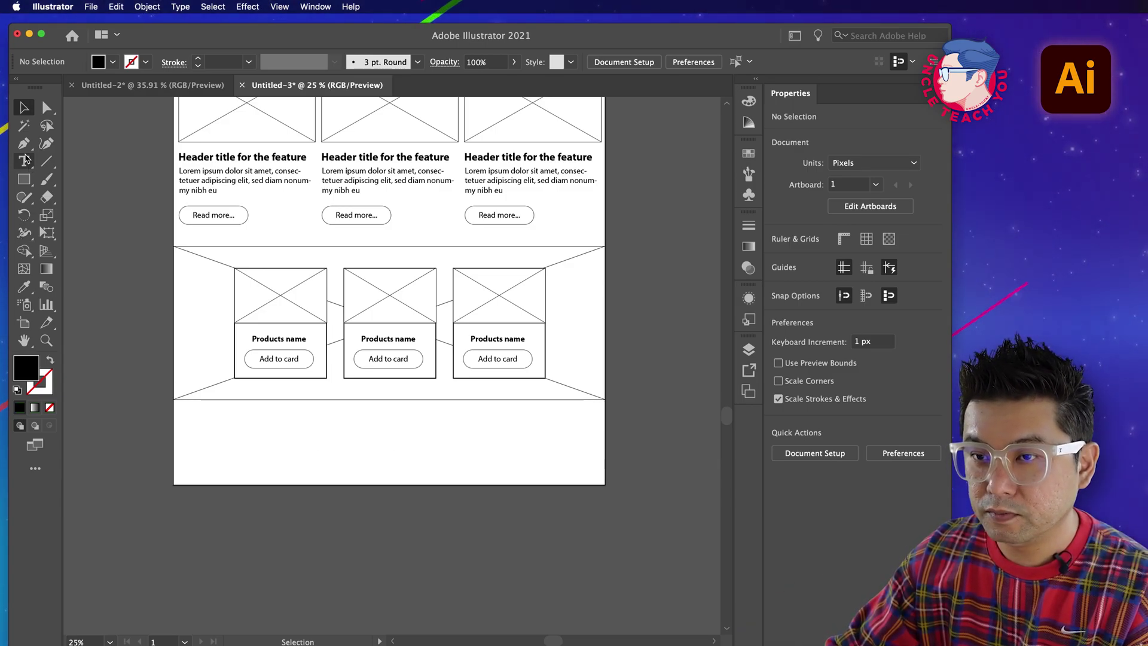
Step: Draw a placeholder text area about 1152 × 207.5 px below the card section and set its font style to Regular
key(t)
drag(262, 422, 521, 464)
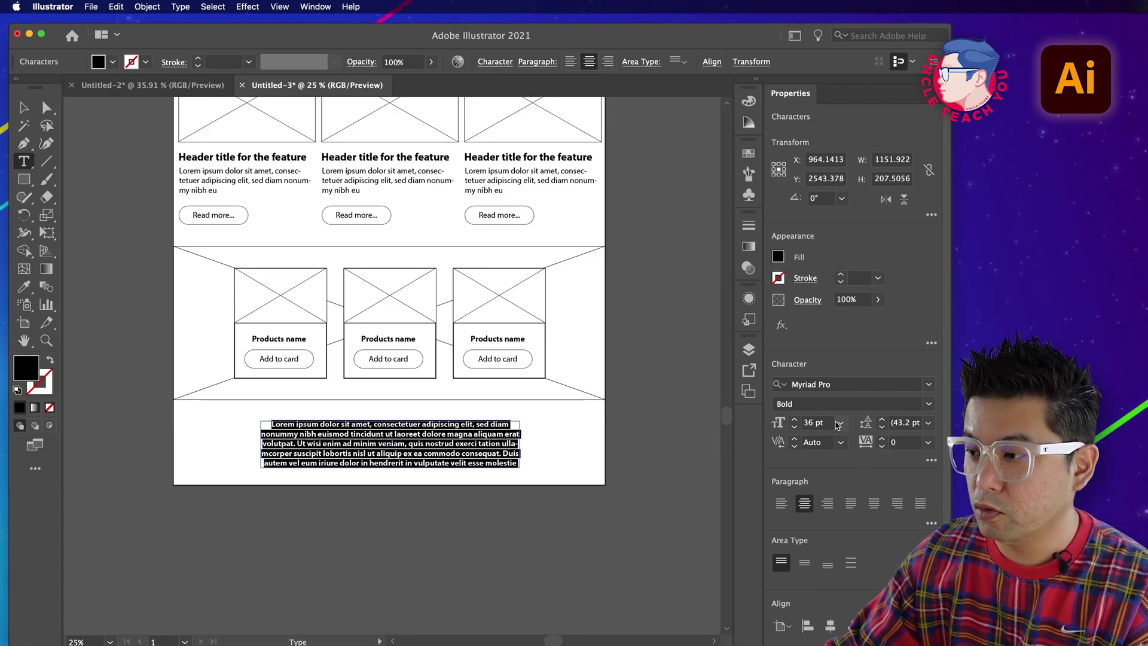
click(929, 405)
click(820, 422)
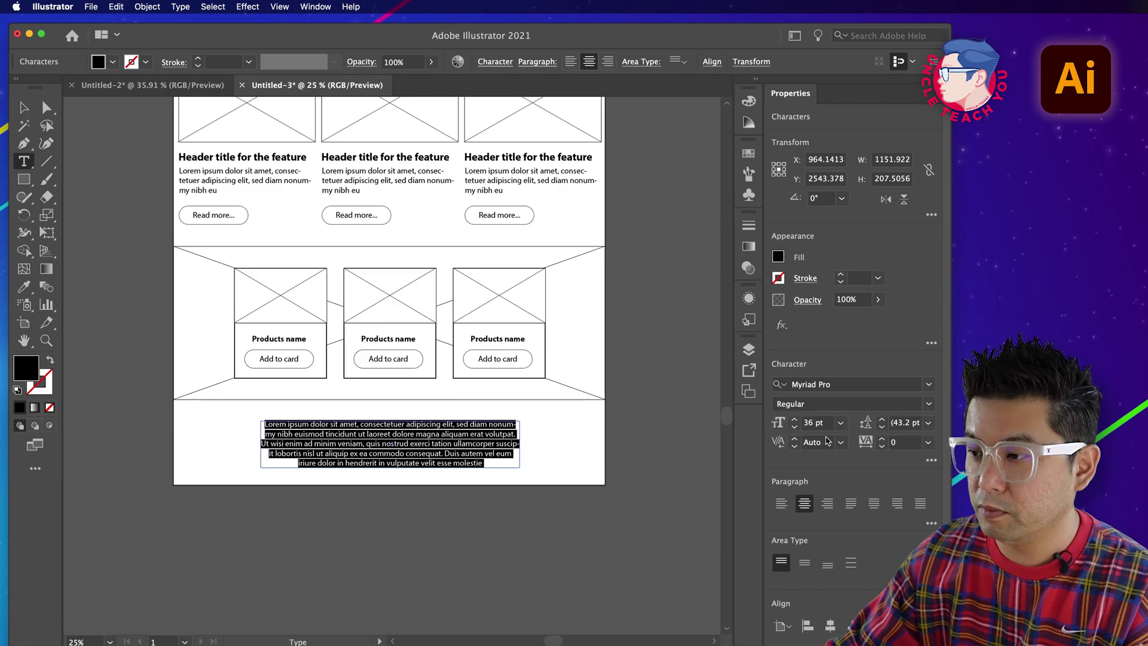
Step: Set the font size of the new placeholder paragraph to 60 pt
click(841, 422)
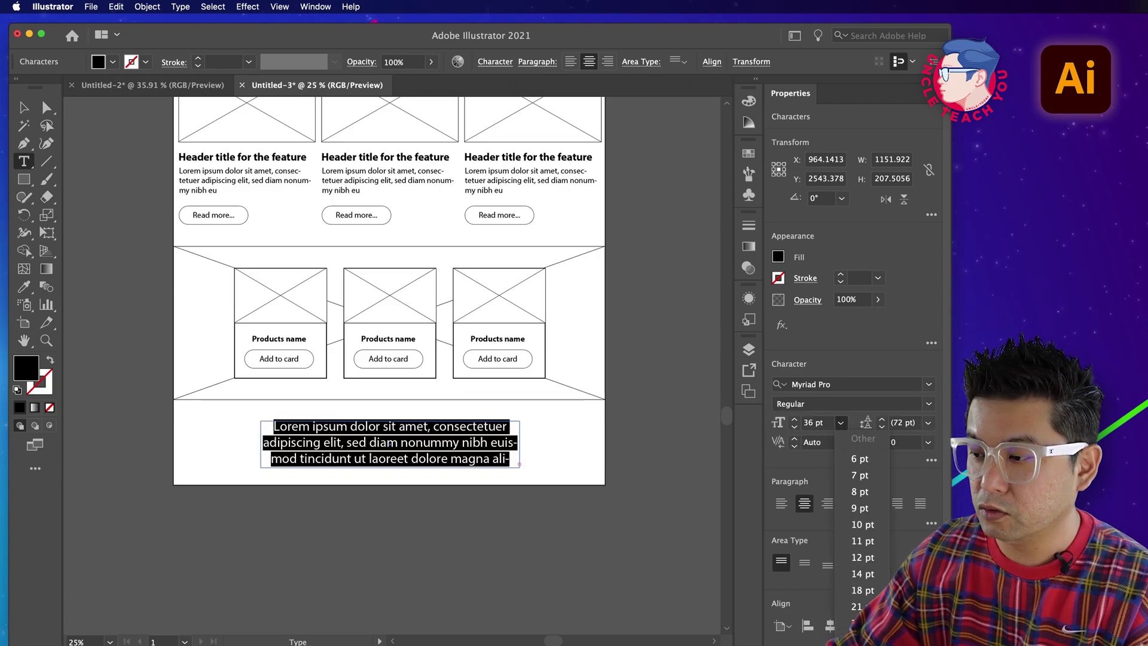
text(60)
key(Return)
click(405, 445)
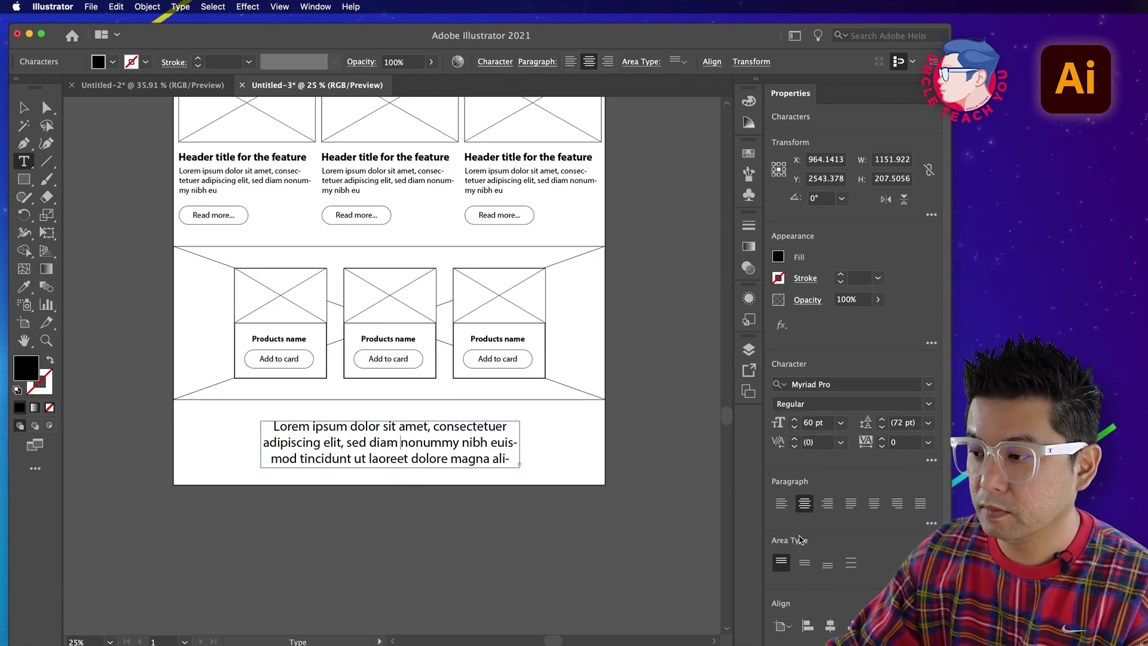
key(super+a)
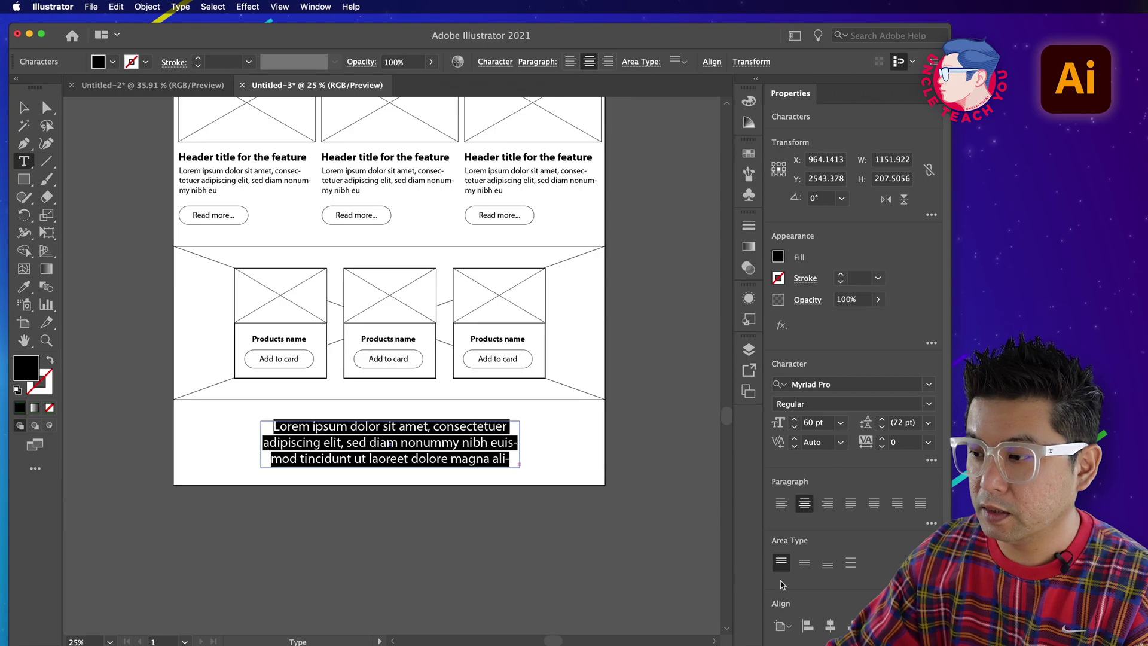
click(24, 108)
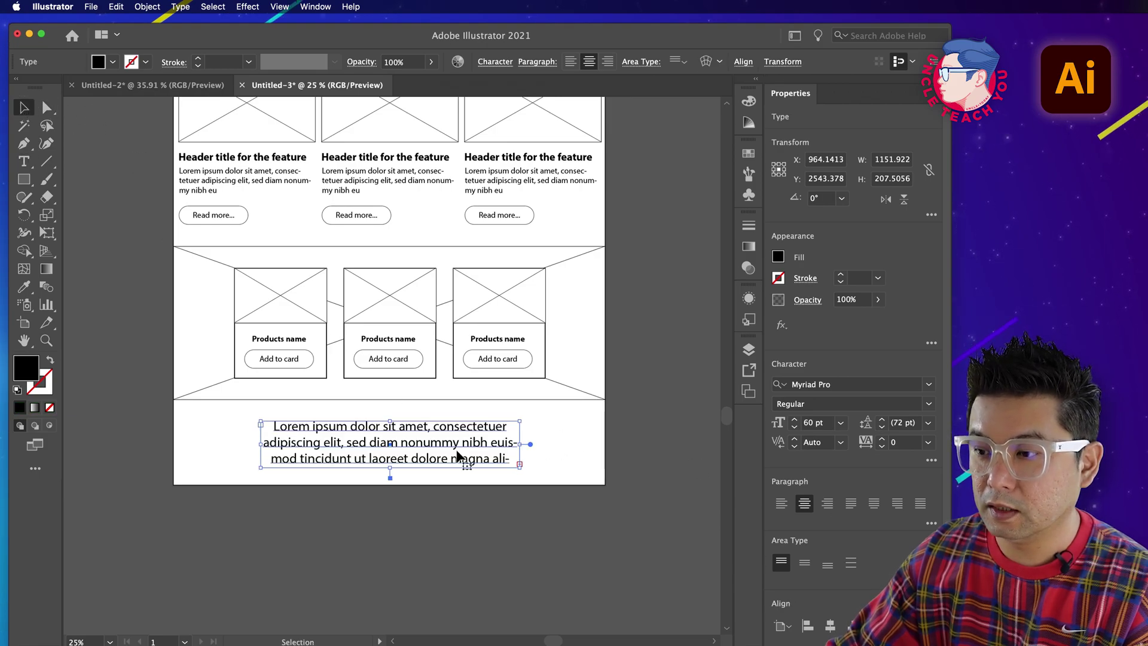
click(575, 483)
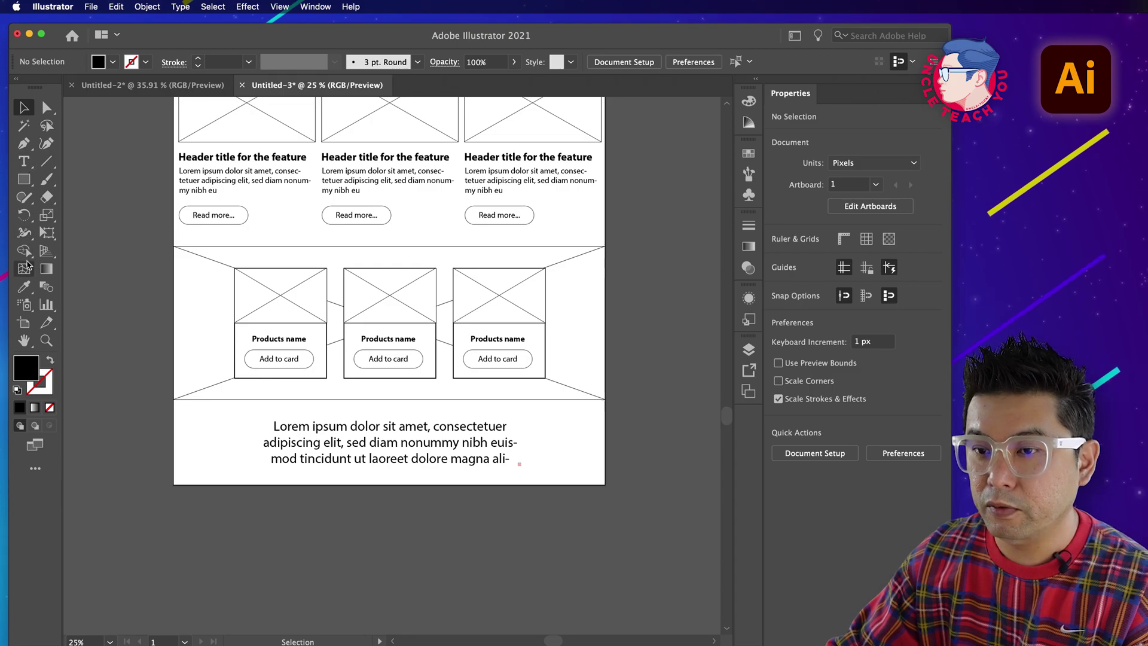
Step: Extend the artboard downward to about 3097 px high and draw a full-width 1920 × 226 px footer rectangle with no fill and 1 pt stroke
click(24, 323)
drag(390, 485, 389, 569)
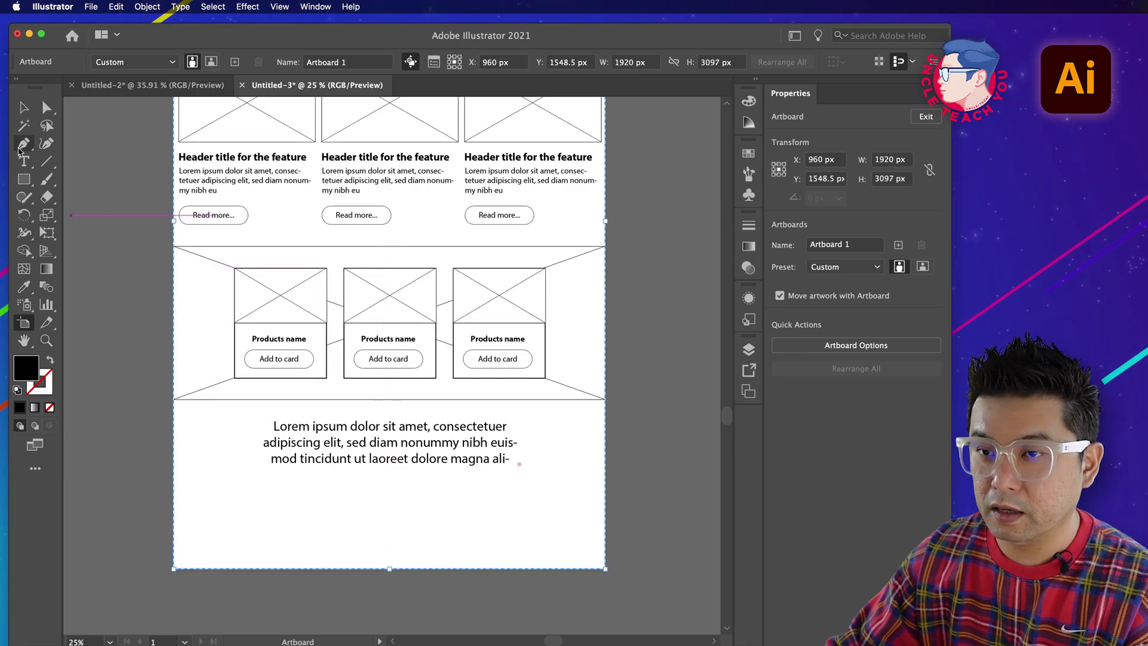
click(23, 179)
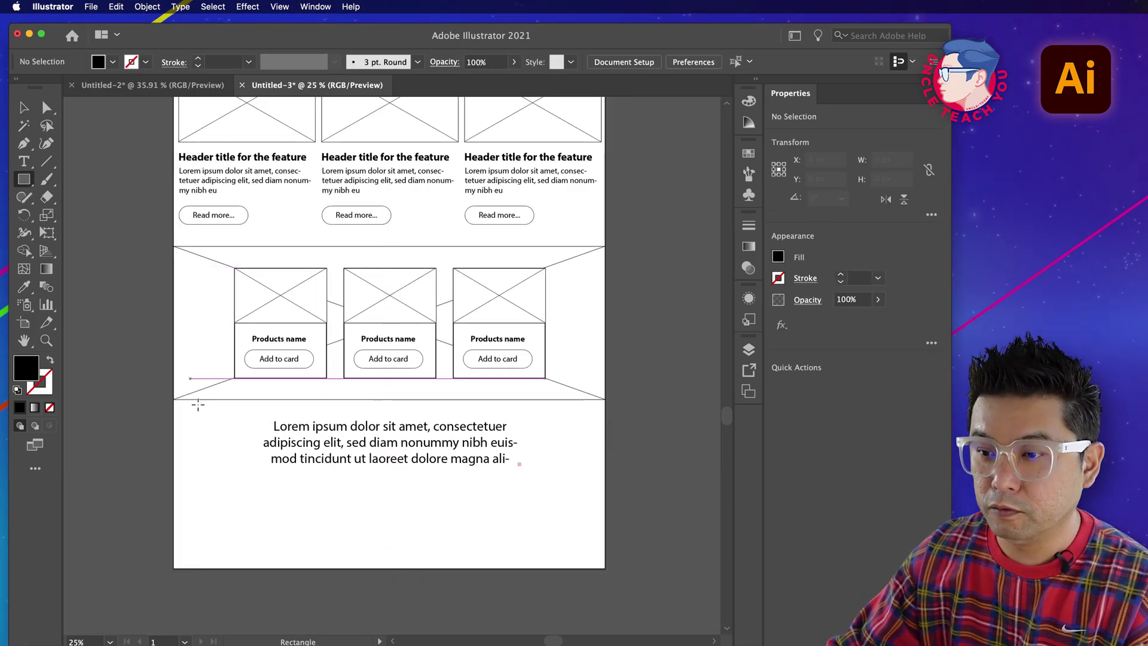
mouse_move(174, 481)
mouse_down()
mouse_move(302, 508)
mouse_move(605, 533)
mouse_up()
key(shift+x)
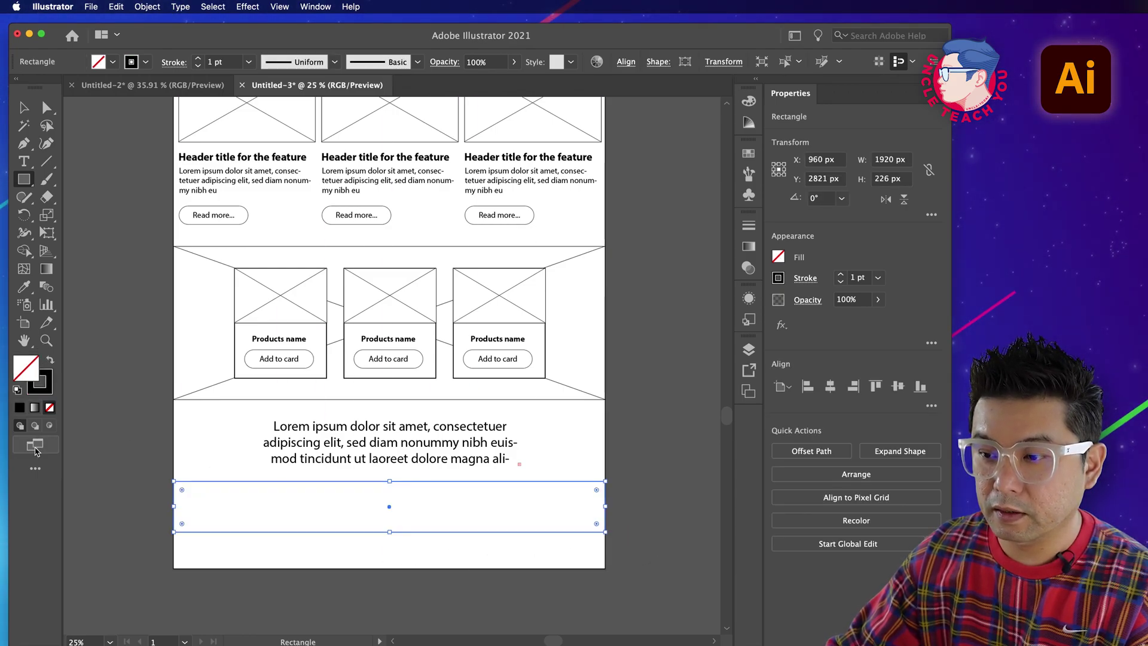
Step: Add the text "Copyright © 2021 Mykanos Flora Pte Ltd" in the left part of the footer rectangle
click(25, 162)
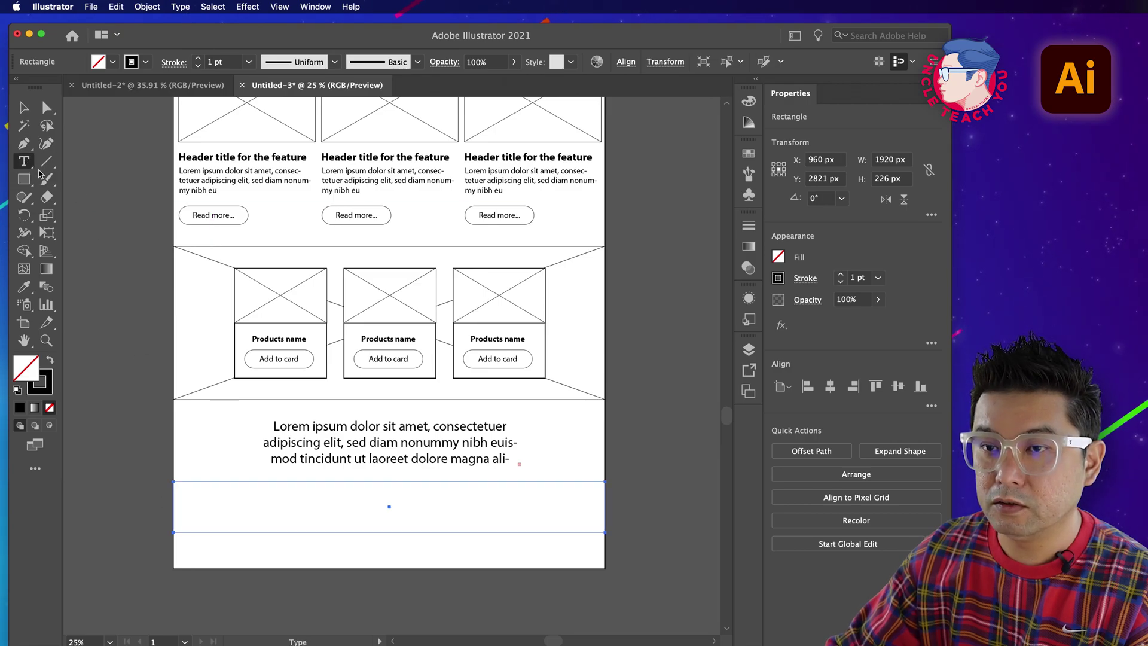
click(204, 509)
text(Copyright © 2021)
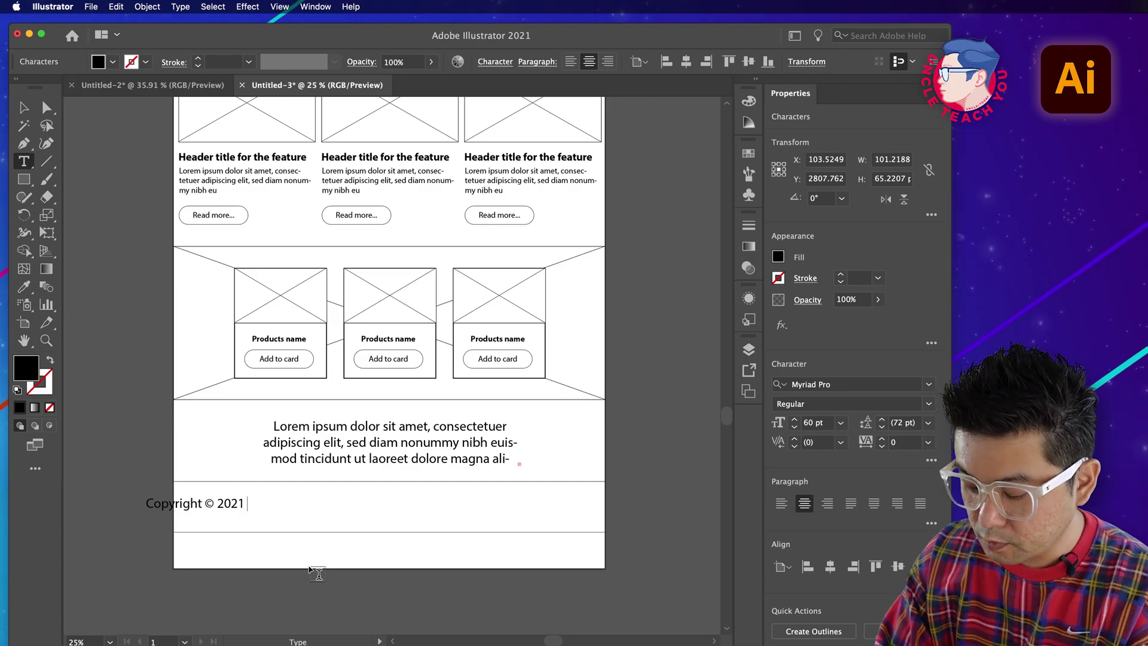
text(M)
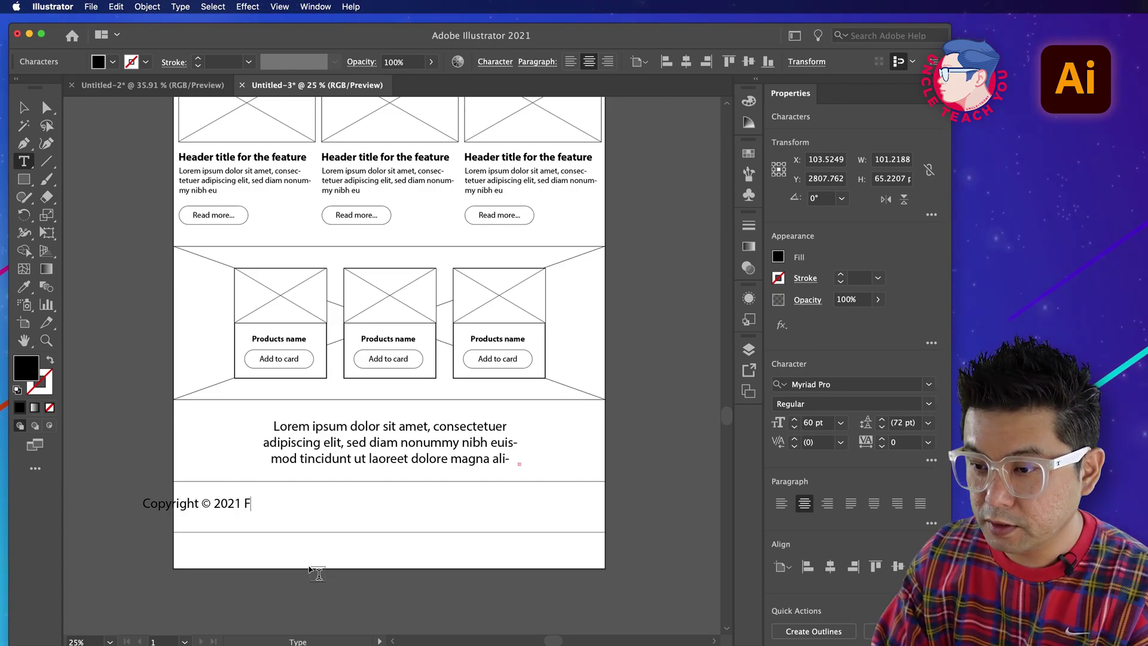
text(ykanos Flora)
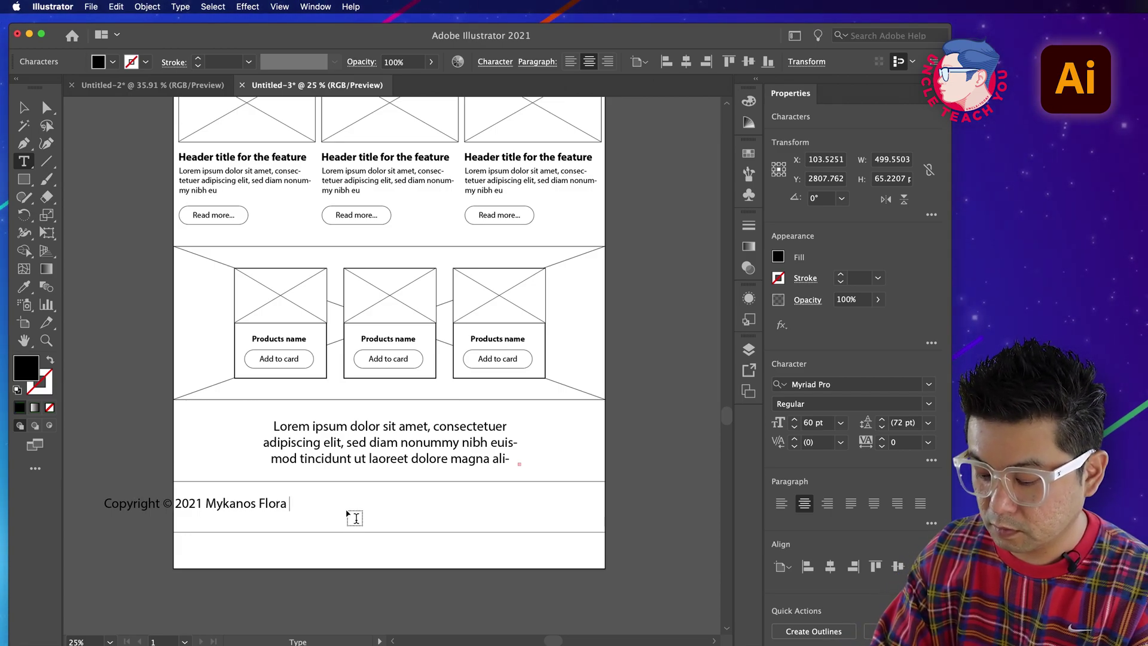
text( Pte Ltd)
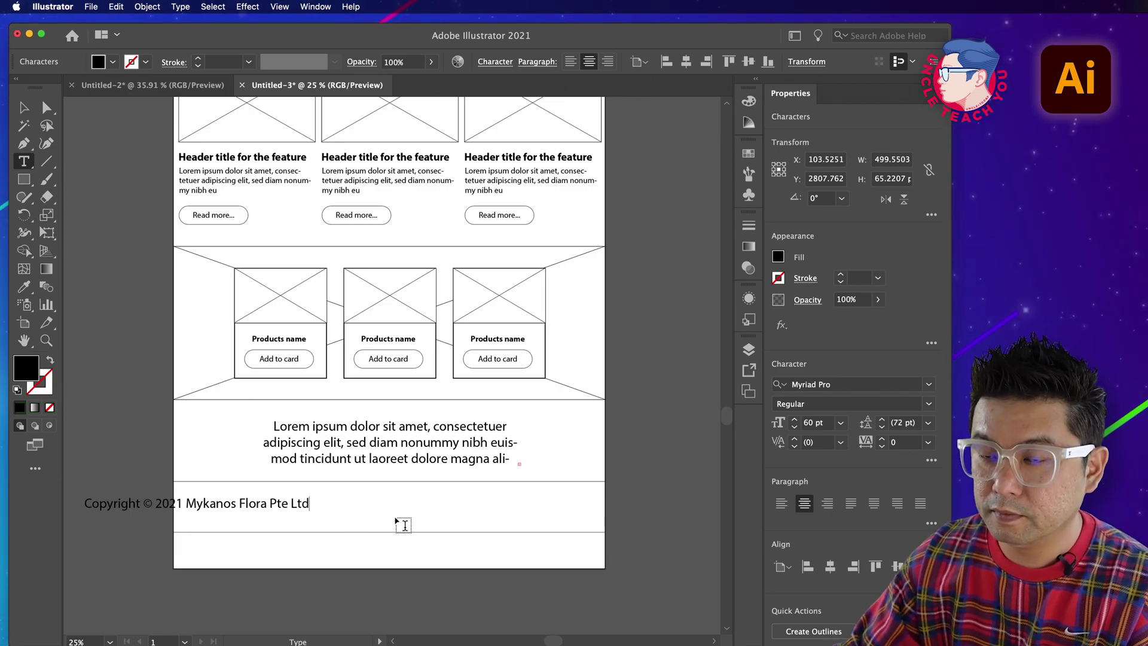
Step: Set the footer copyright text to 24 pt and left-align it
click(24, 109)
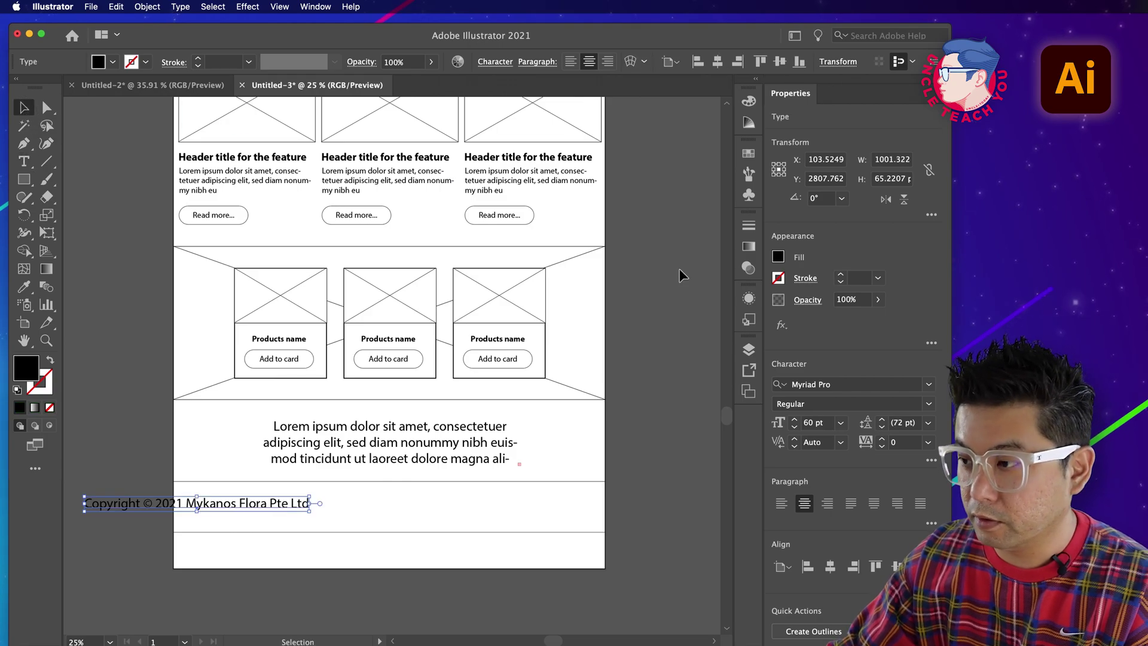
click(842, 424)
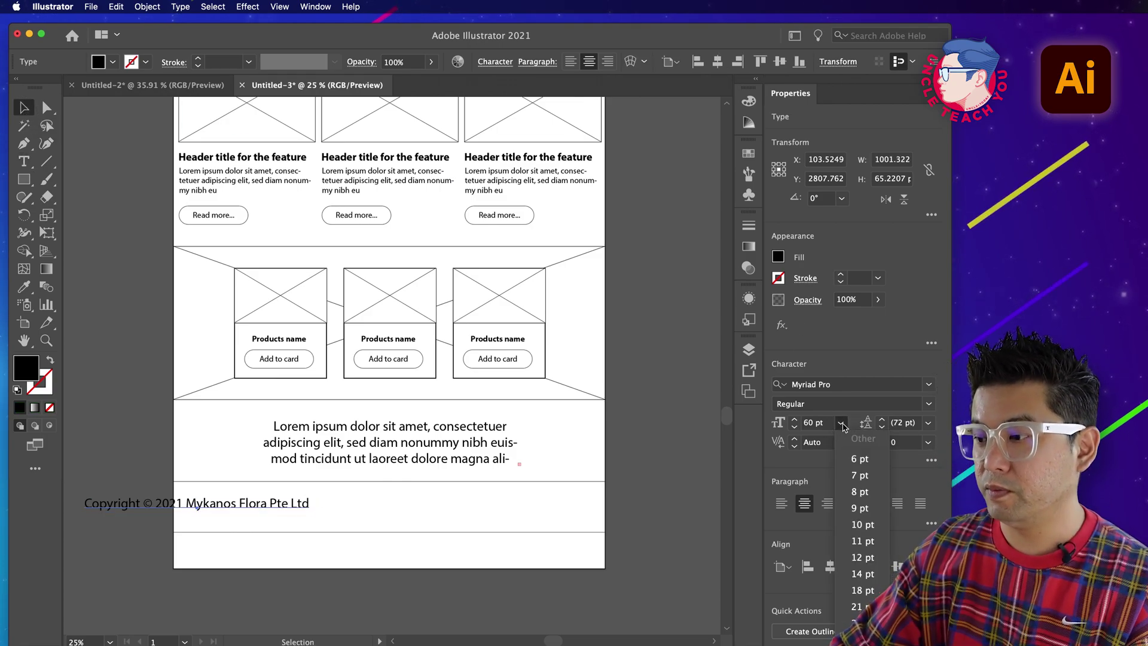
click(861, 622)
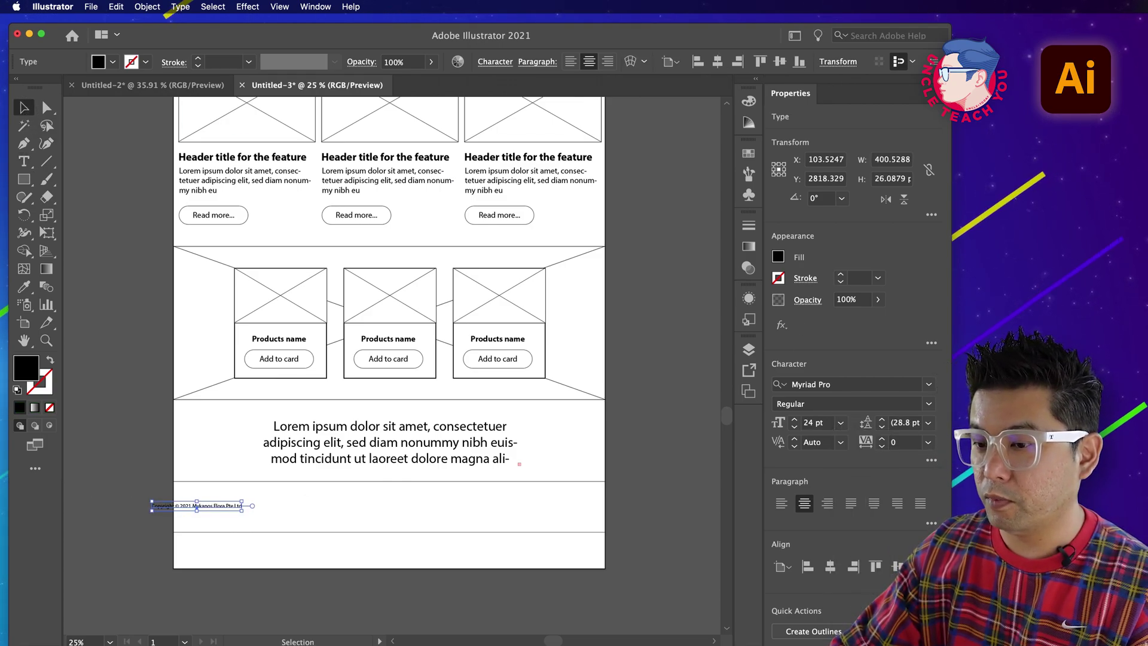
click(788, 508)
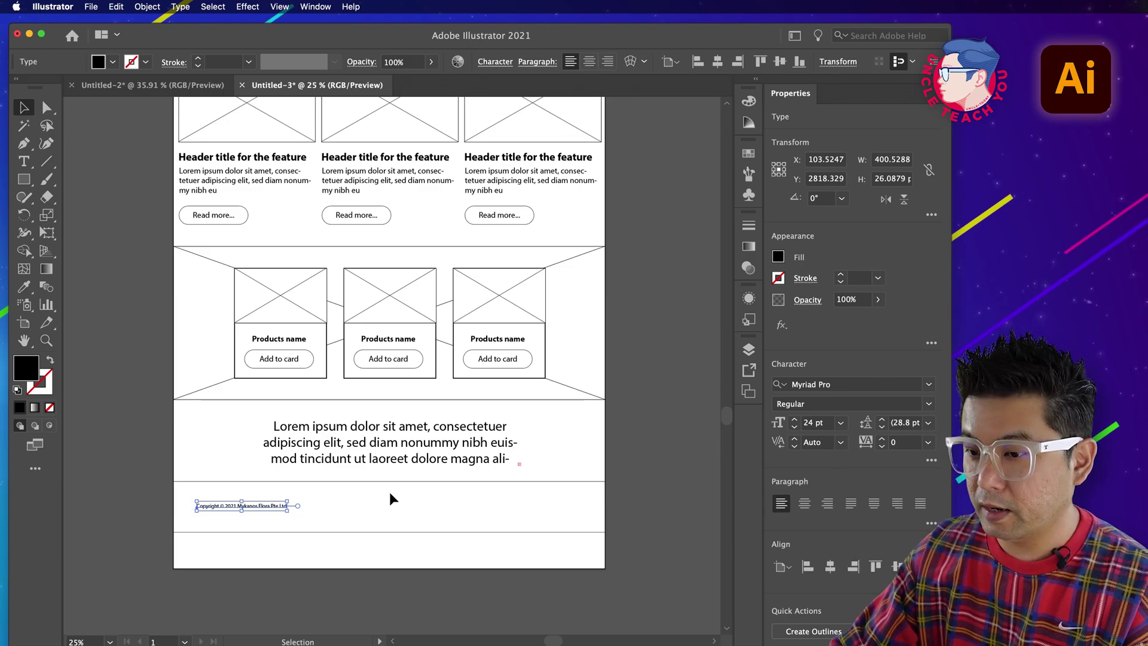
Step: Move the copyright text up and toward the footer's left edge, and shorten the footer rectangle to about 125.5 px high
click(323, 528)
drag(261, 496, 250, 497)
click(353, 523)
click(385, 531)
drag(391, 533, 386, 510)
click(441, 531)
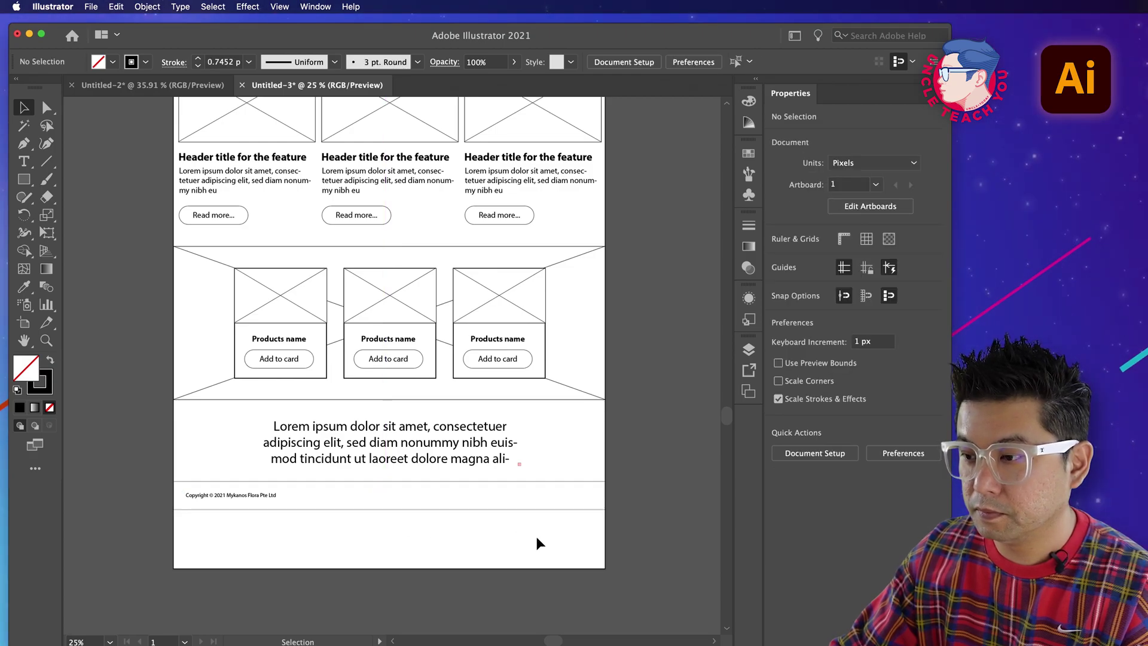
Step: Draw an unfilled circle about 74 × 74 px, vertically centred near the right end of the footer
key(z)
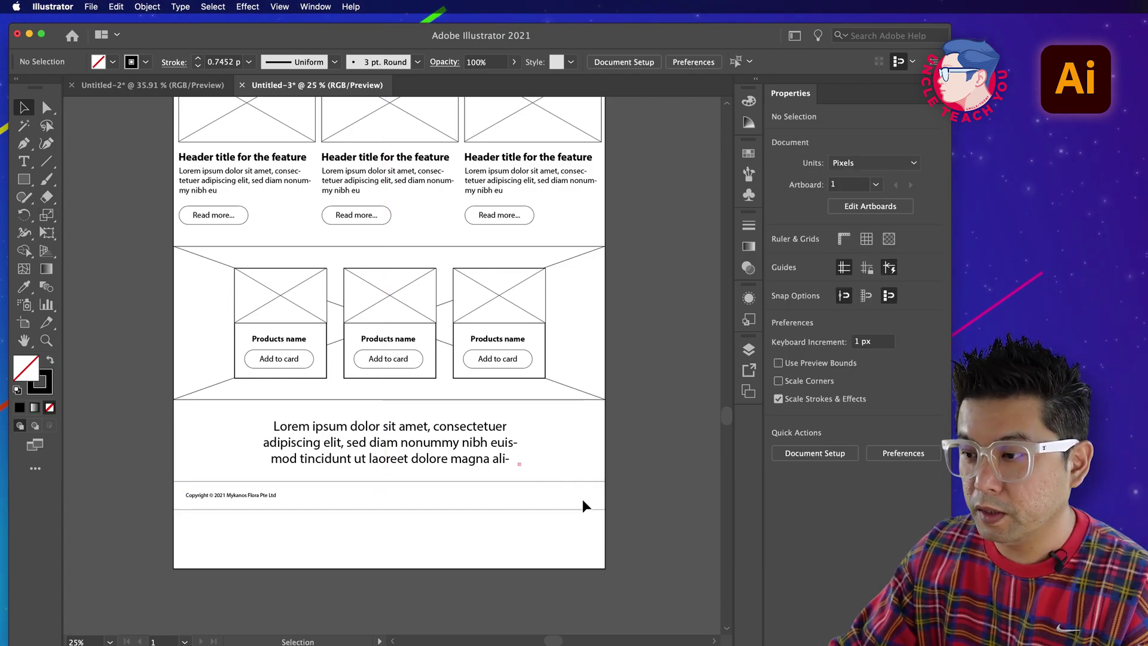
click(581, 496)
click(365, 367)
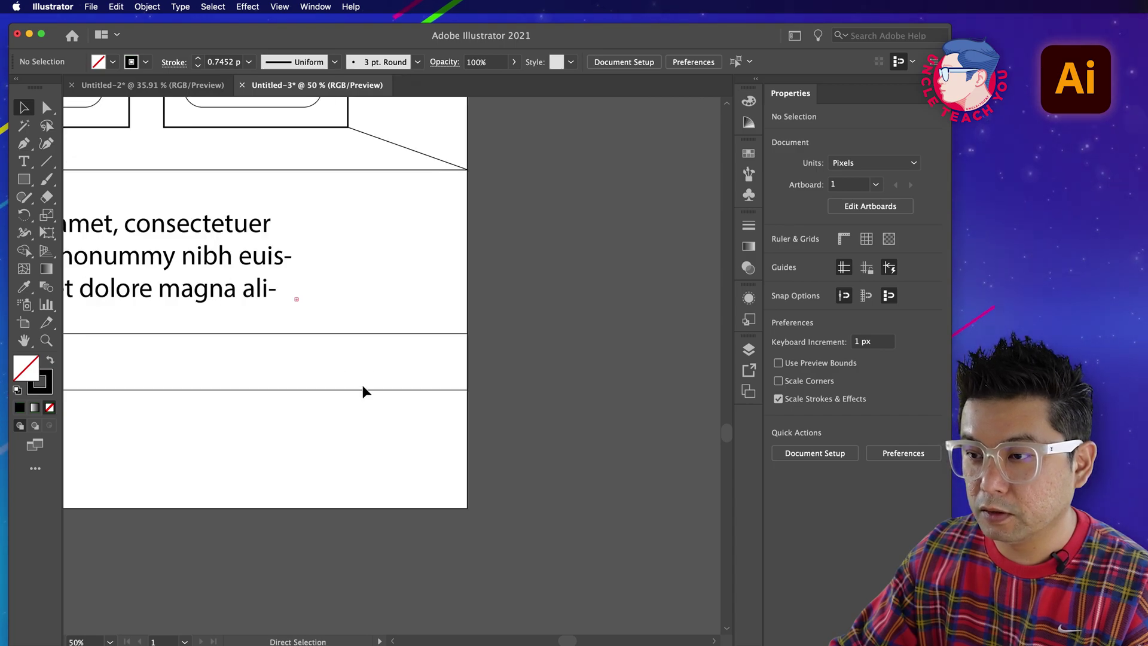
click(24, 180)
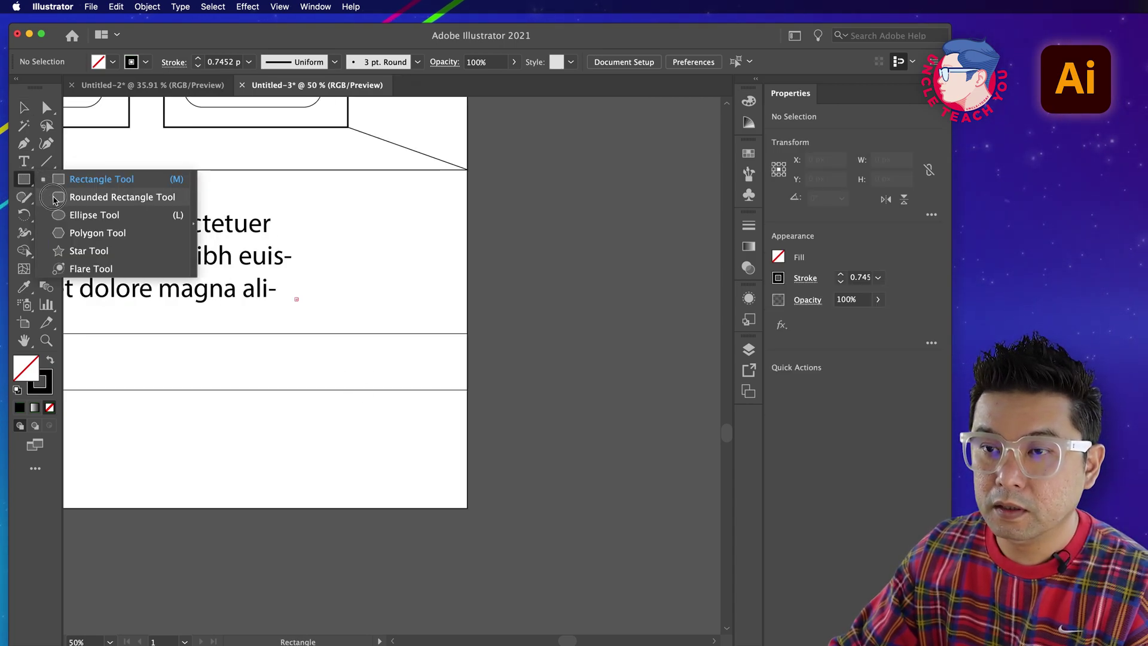
click(94, 214)
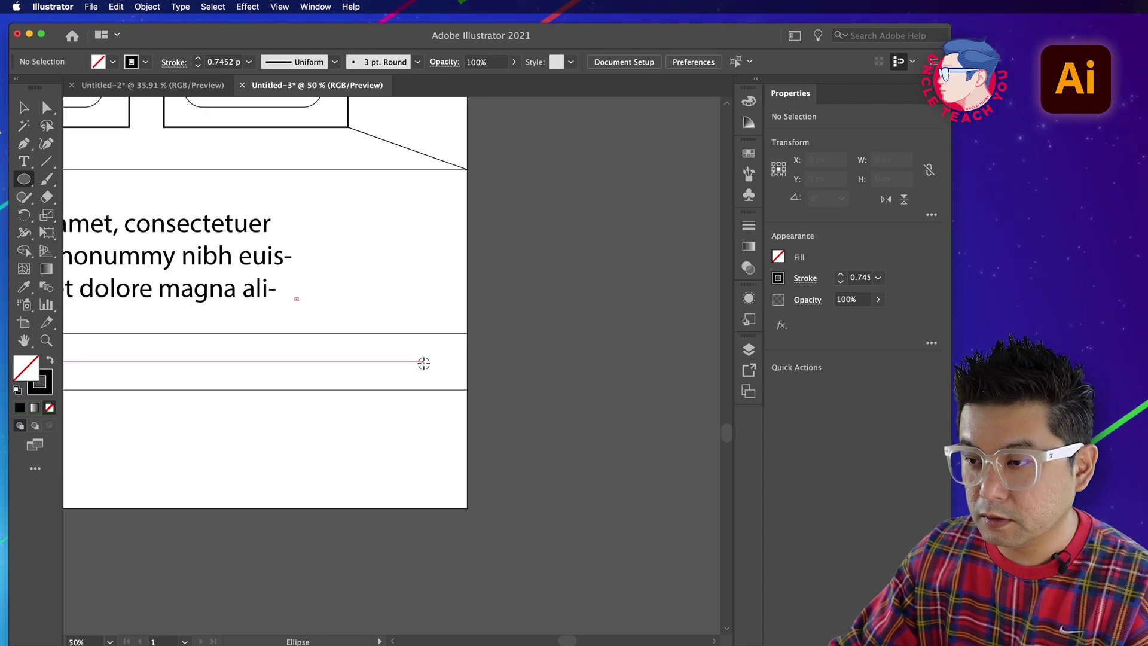
drag(424, 363, 441, 355)
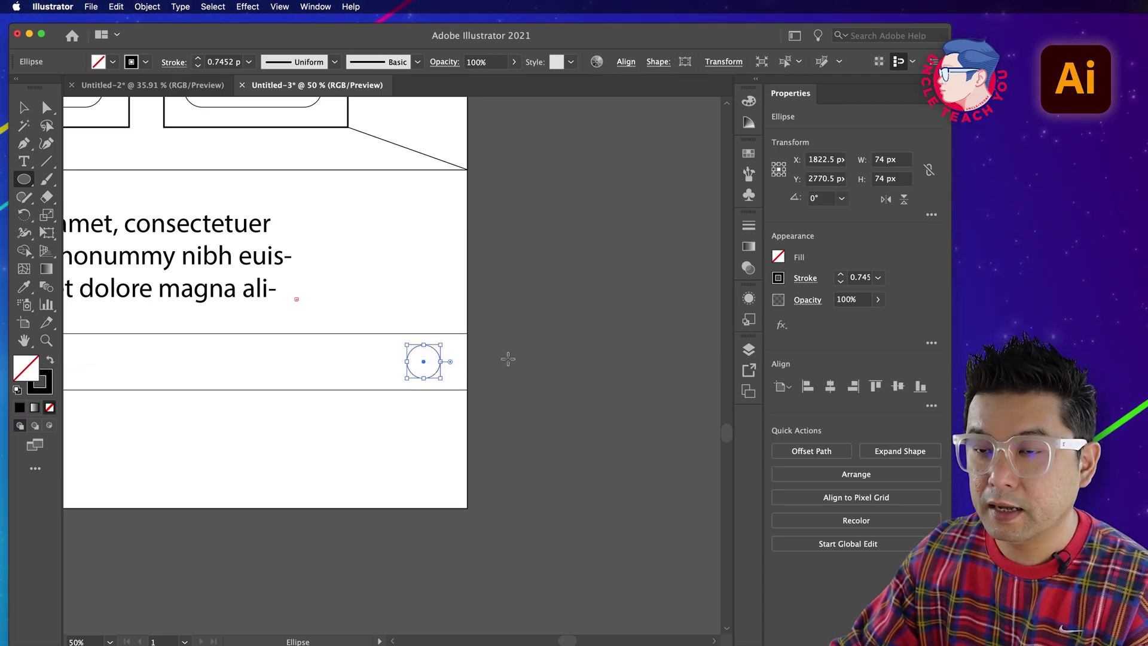
click(26, 149)
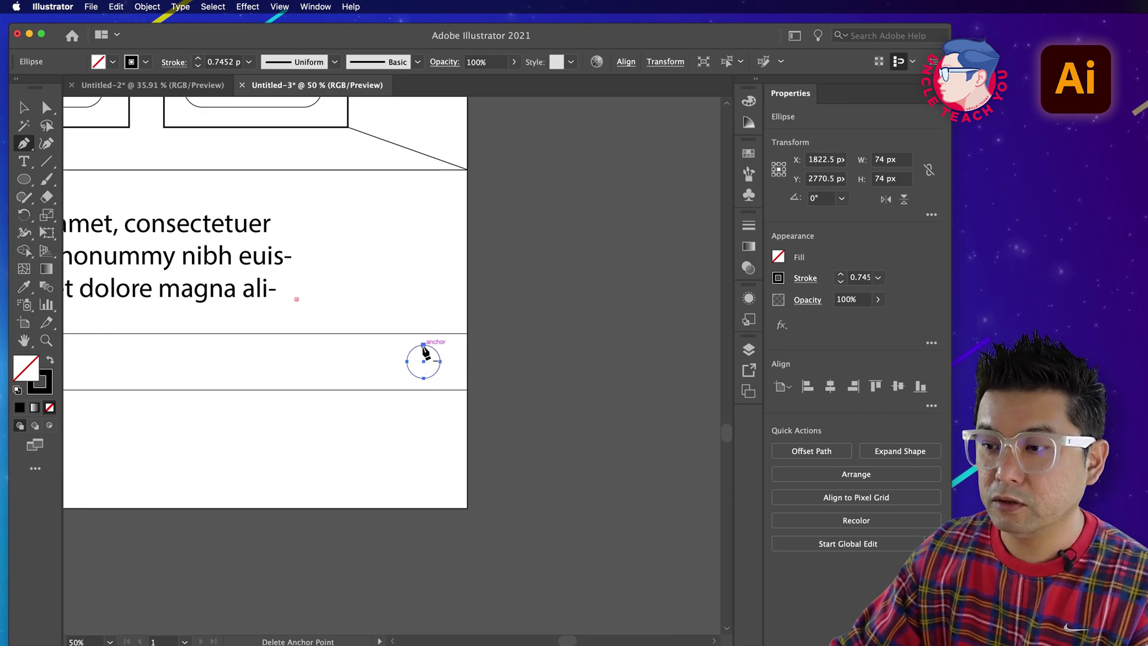
click(438, 352)
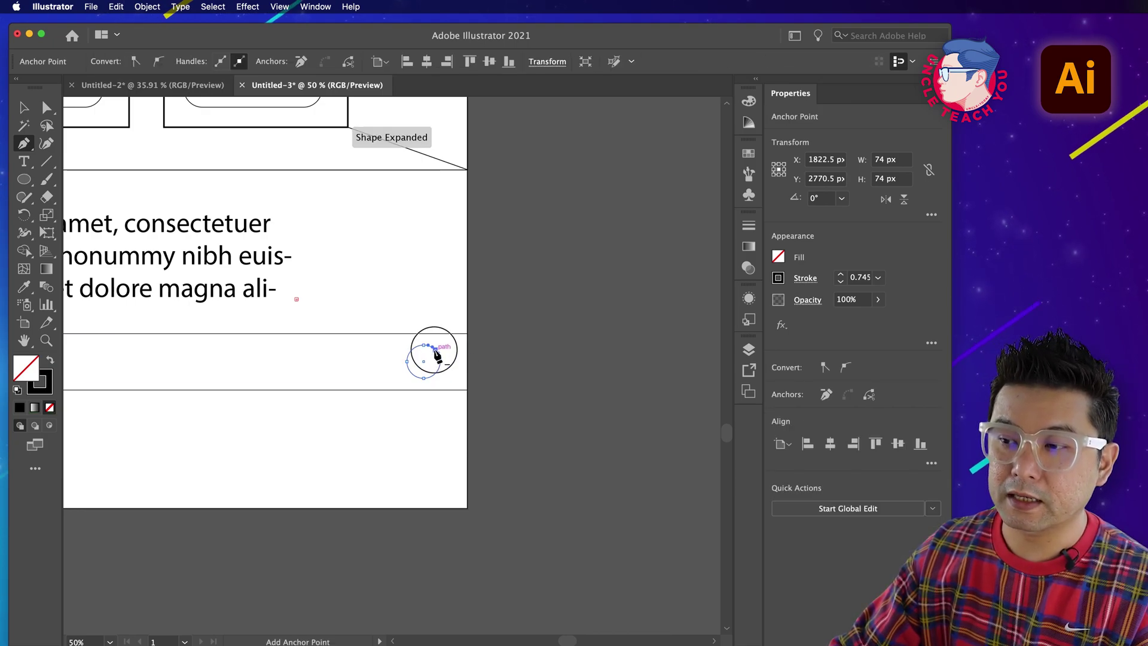
click(418, 375)
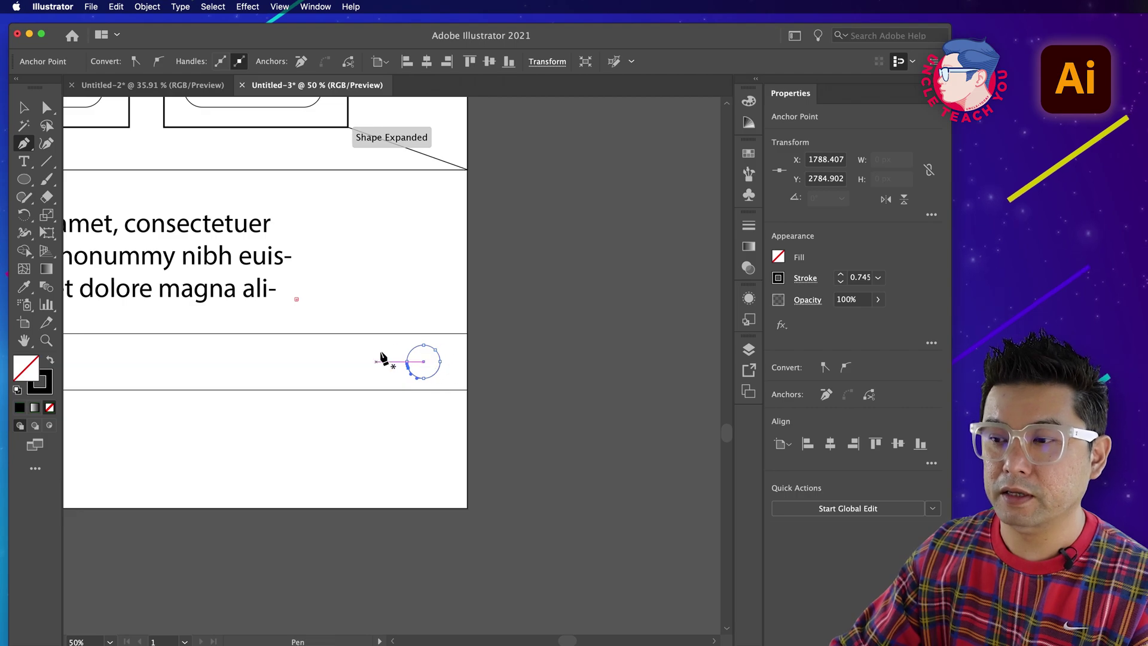
super+click(468, 407)
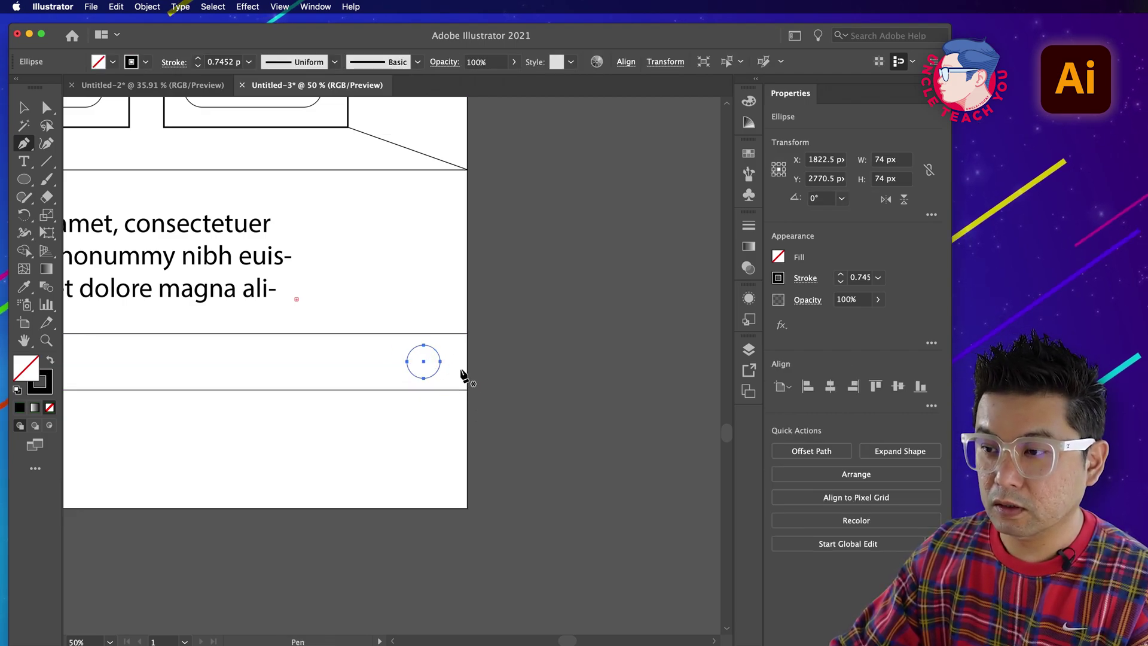
Step: Draw a vertical and a horizontal line through the footer circle, connecting its opposite anchor points with the Pen tool
click(424, 346)
click(423, 378)
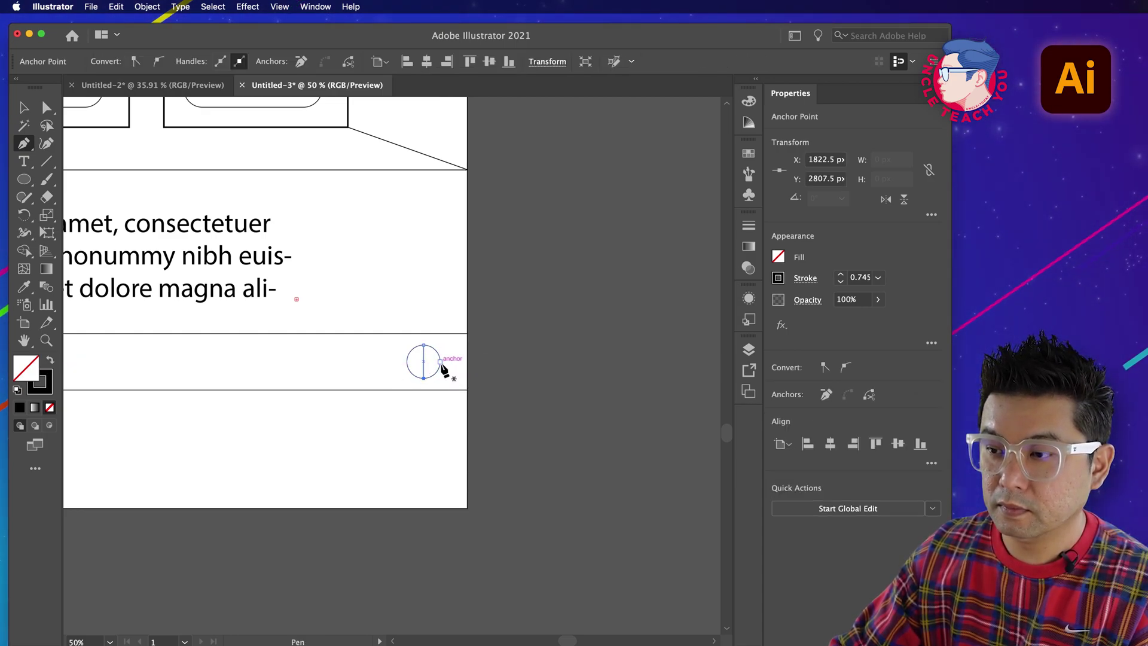
click(408, 361)
click(441, 361)
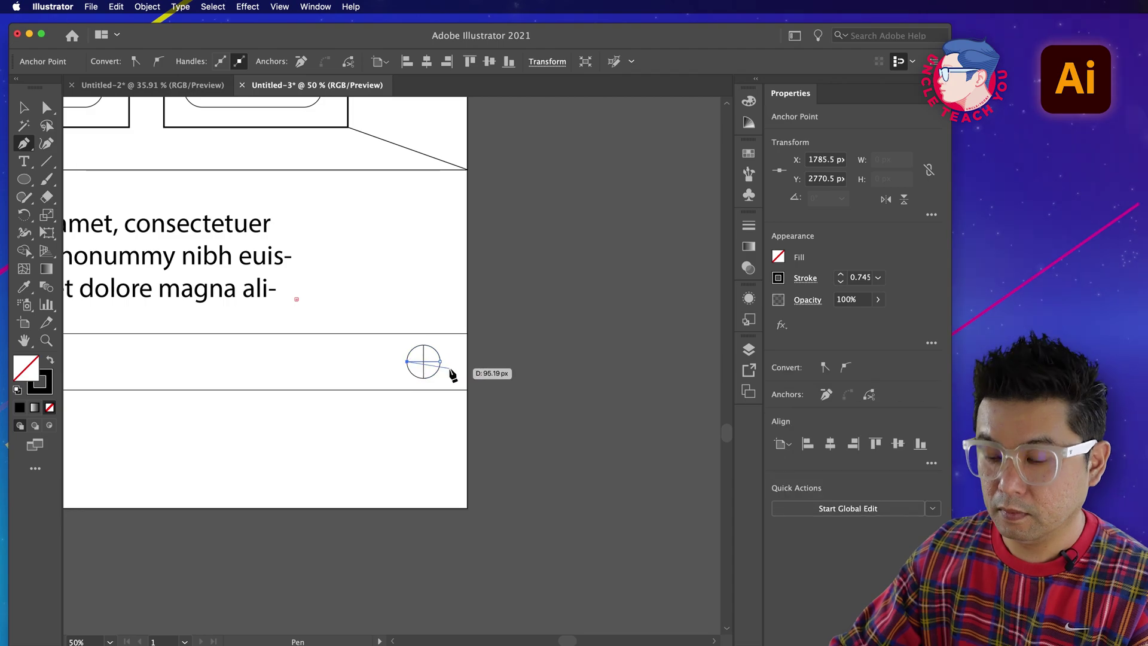
key(Escape)
key(v)
Step: Group the footer circle with its two lines and rotate the group so the lines form an X
click(452, 358)
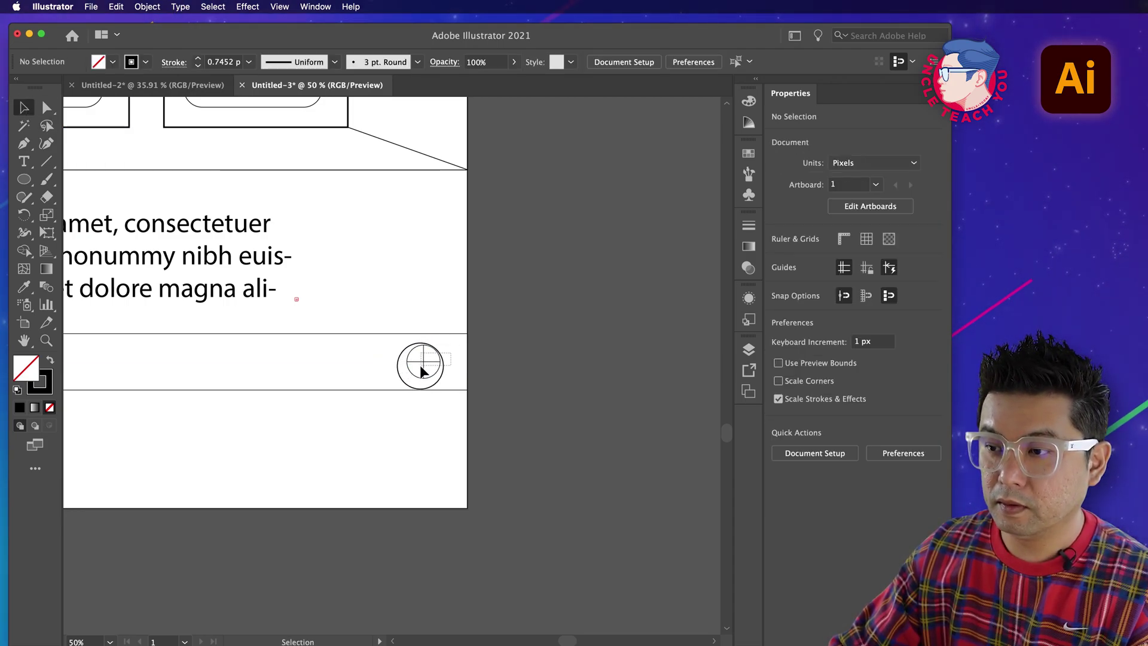
click(421, 366)
right_click(433, 363)
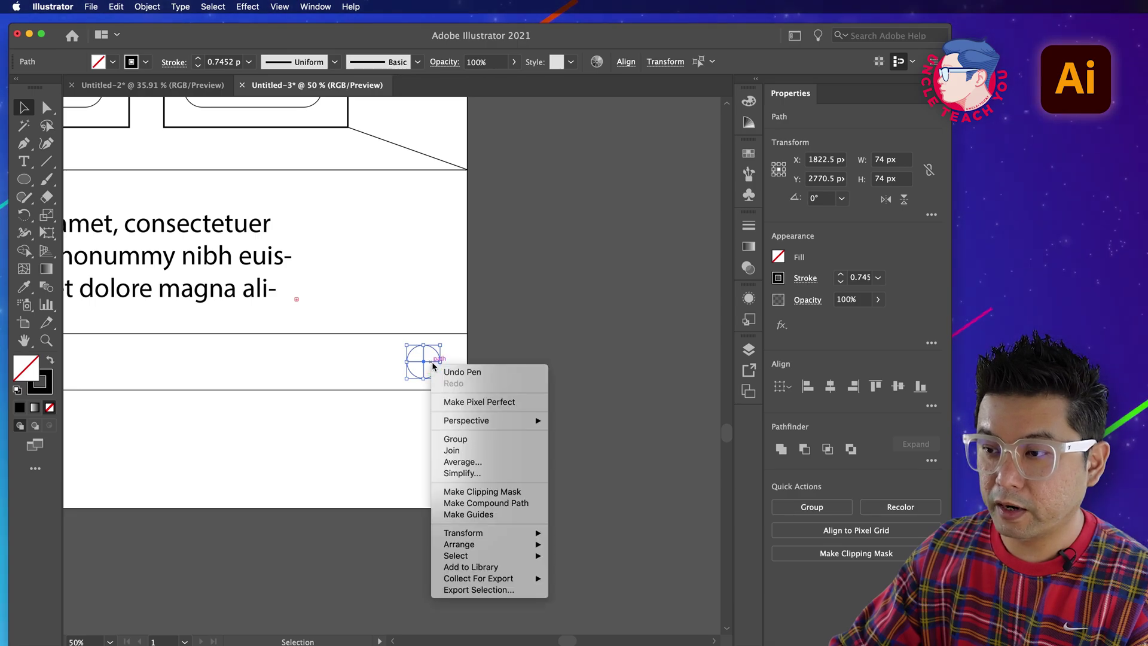
click(455, 439)
drag(447, 347, 449, 364)
click(513, 371)
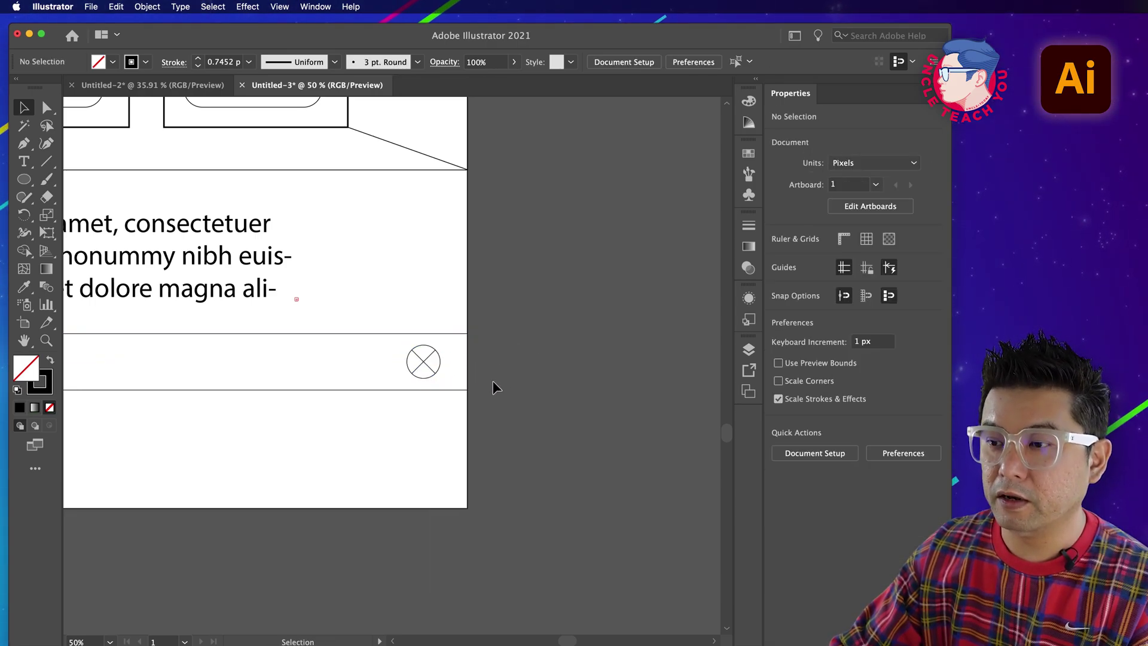
Step: Place two copies of the crossed-circle icon to its left in the footer, evenly spaced in one row
click(430, 370)
drag(430, 372, 317, 377)
click(368, 418)
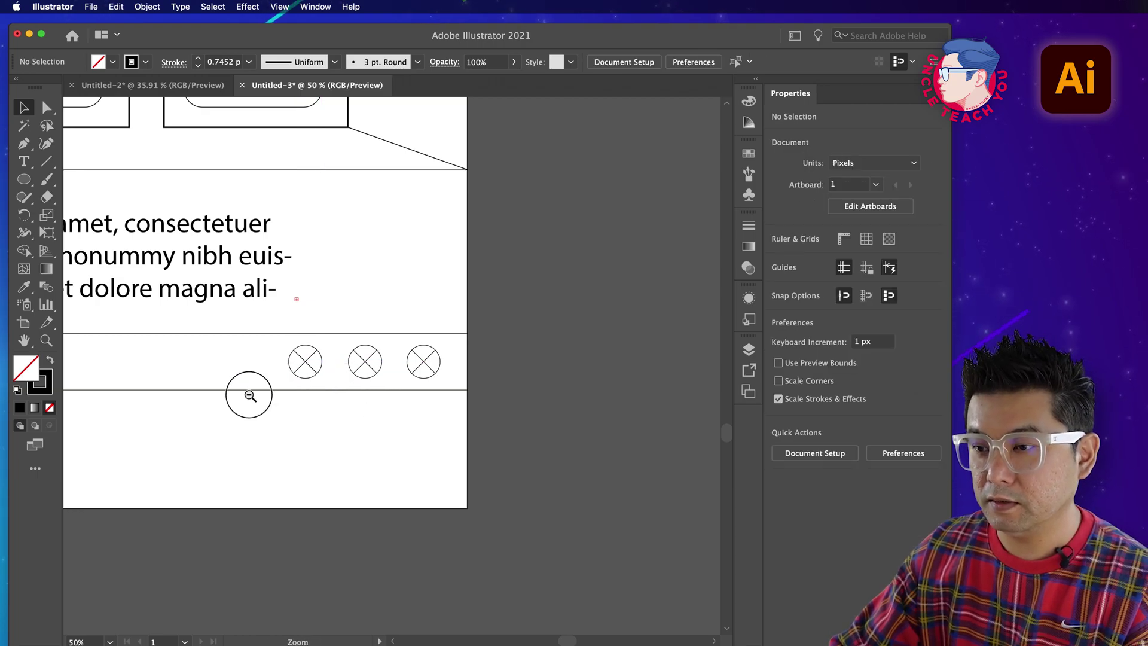
Step: Set the stroke weight of the footer rectangle to 3 pt
drag(249, 392, 243, 376)
scroll(243, 375, down, 4)
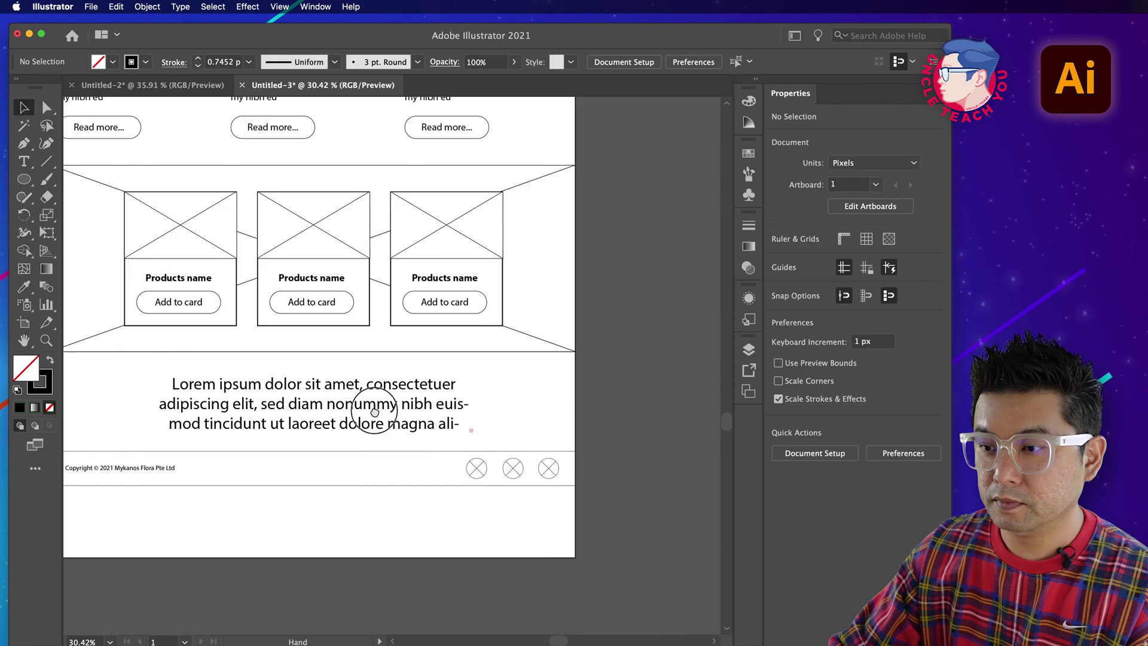
click(400, 481)
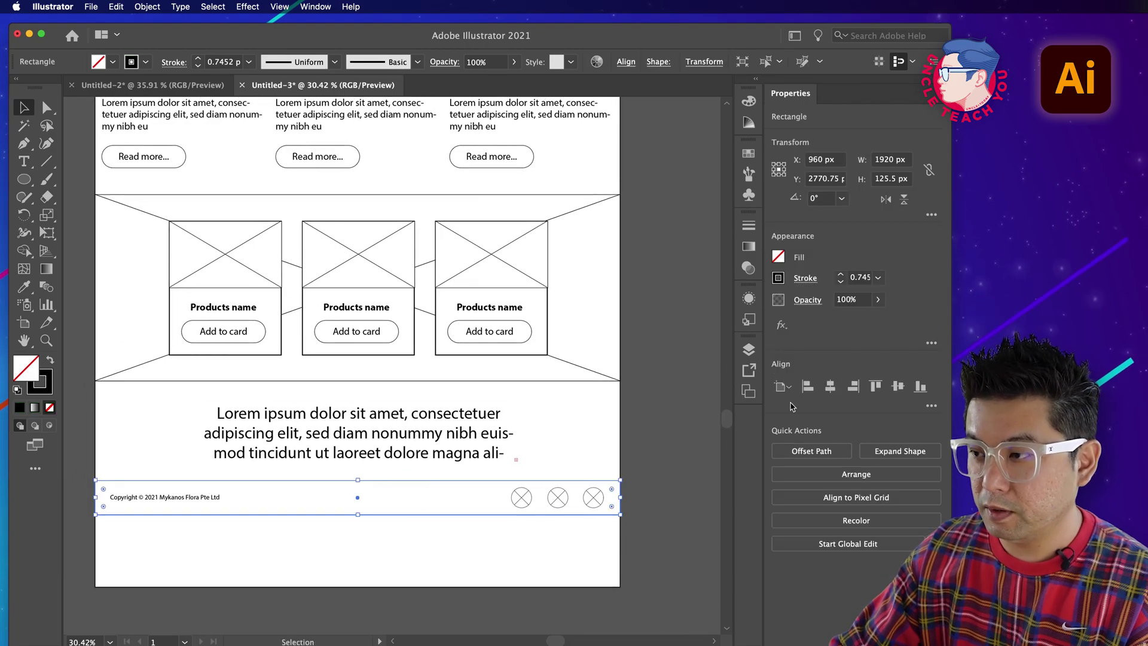
click(878, 278)
click(885, 374)
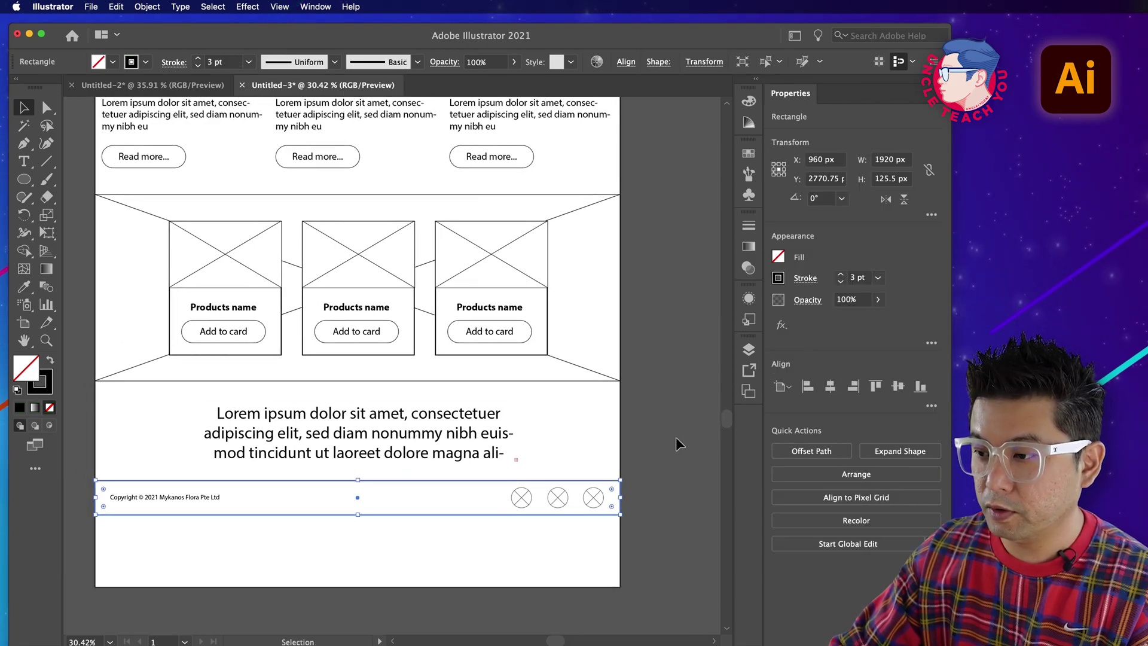
click(677, 444)
Step: Shorten the artboard so its lower edge meets the bottom of the footer rectangle
scroll(568, 445, up, 2)
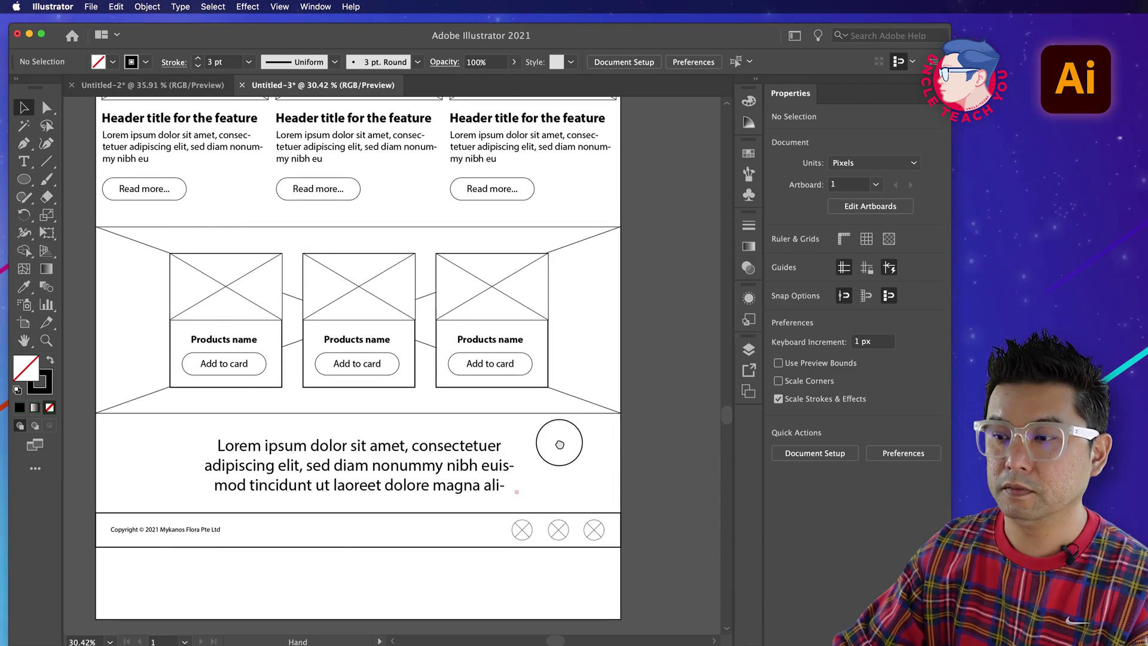
drag(526, 342, 477, 277)
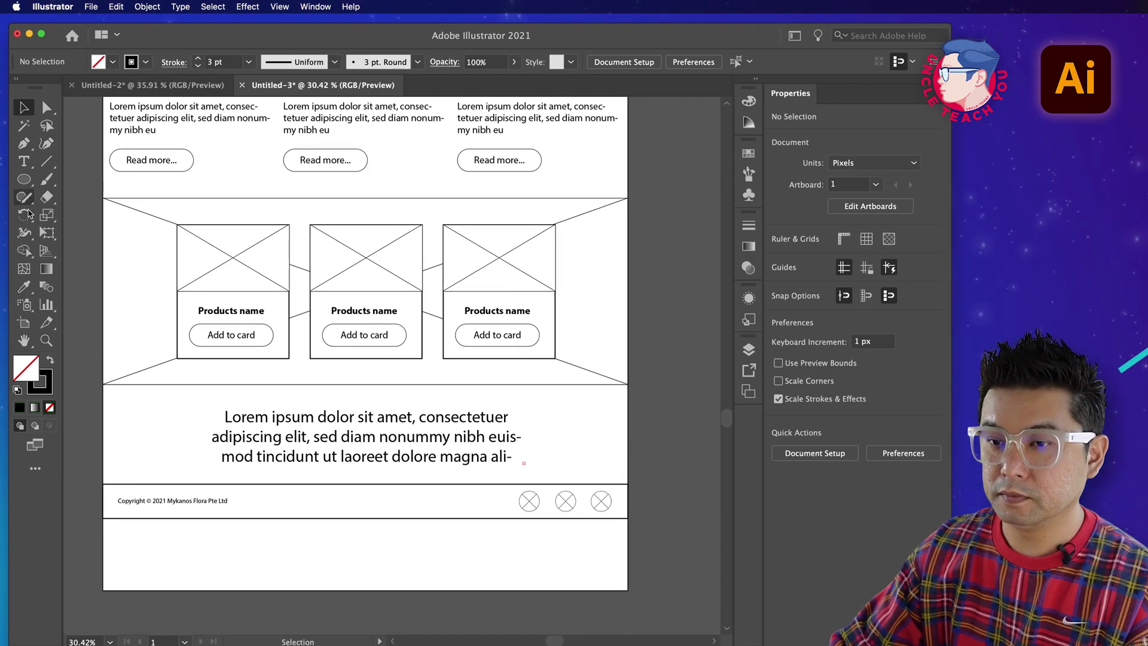
click(24, 323)
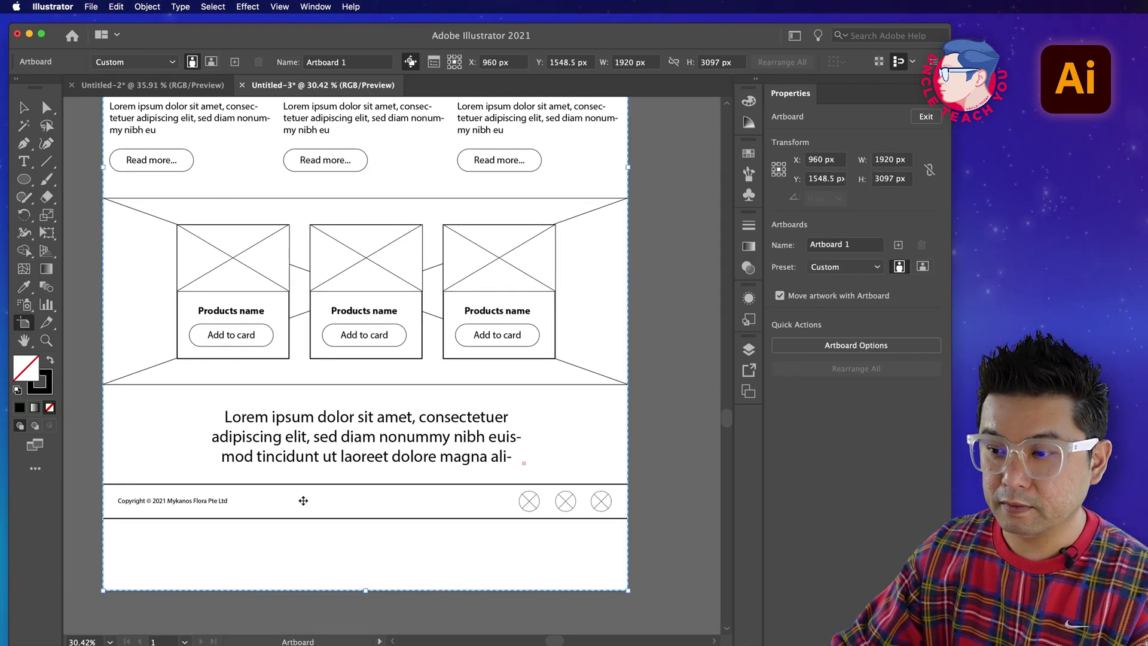
drag(367, 594, 366, 518)
key(v)
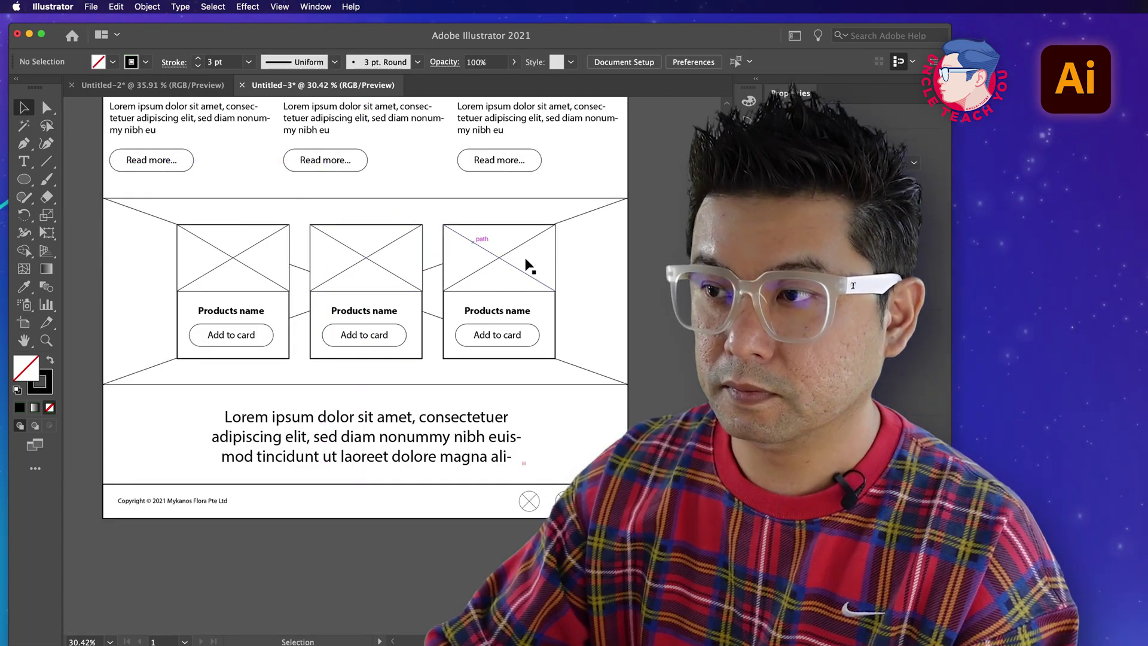
Step: Review the whole homepage wireframe from the header down to the footer
drag(472, 192, 480, 249)
scroll(425, 225, up, 10)
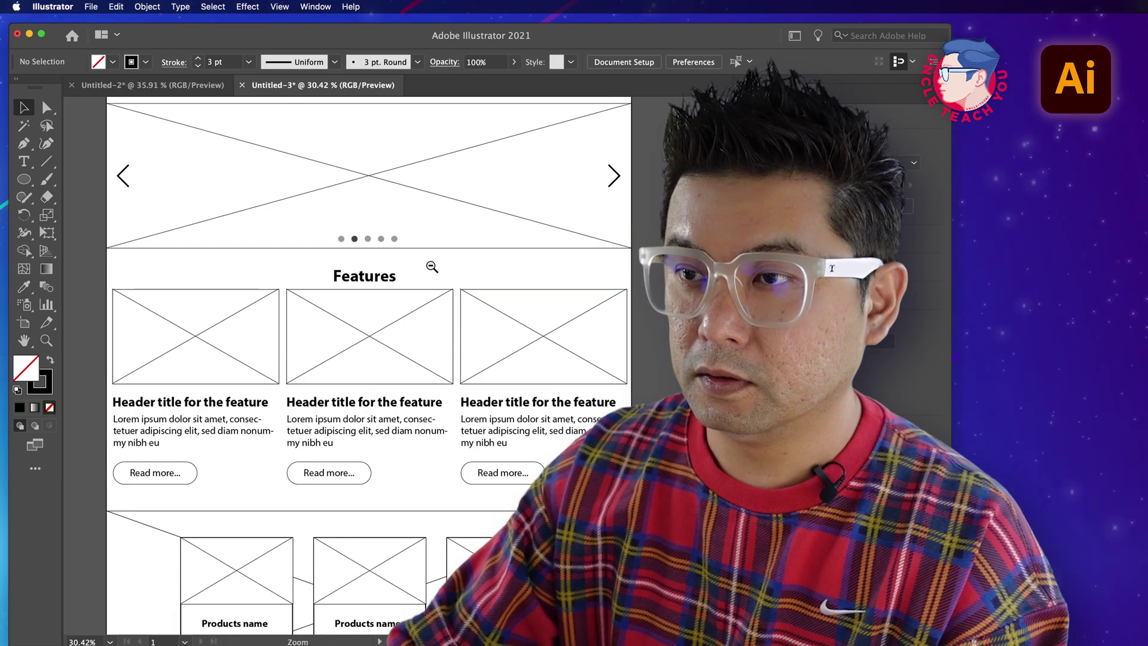
key(super+minus)
drag(427, 353, 437, 292)
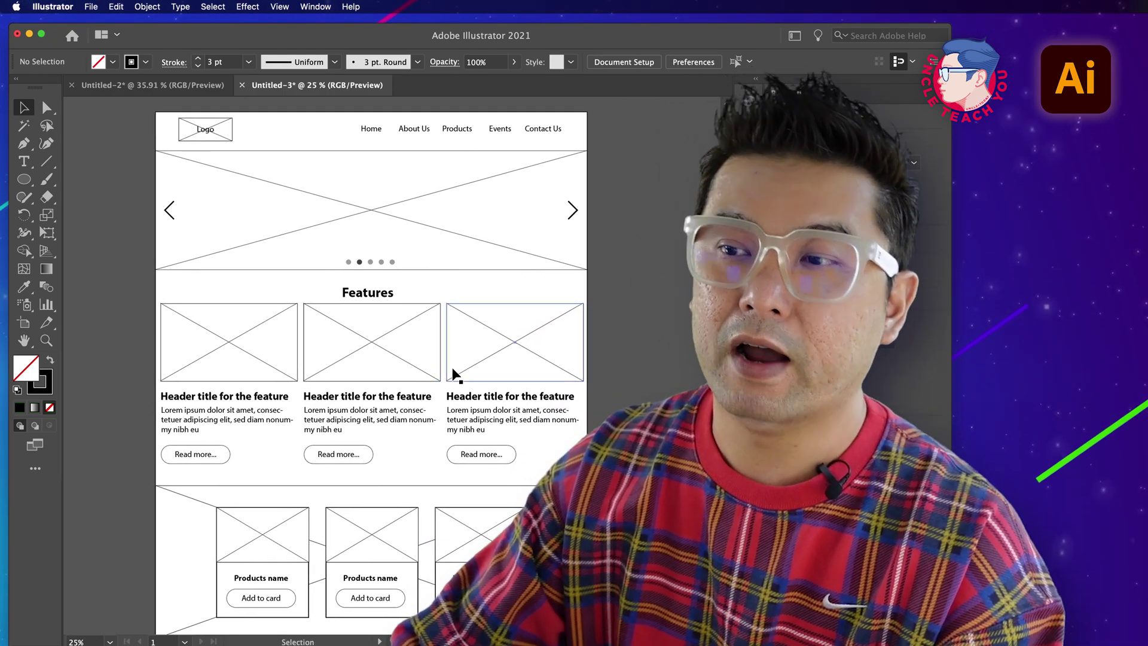
drag(480, 497, 476, 379)
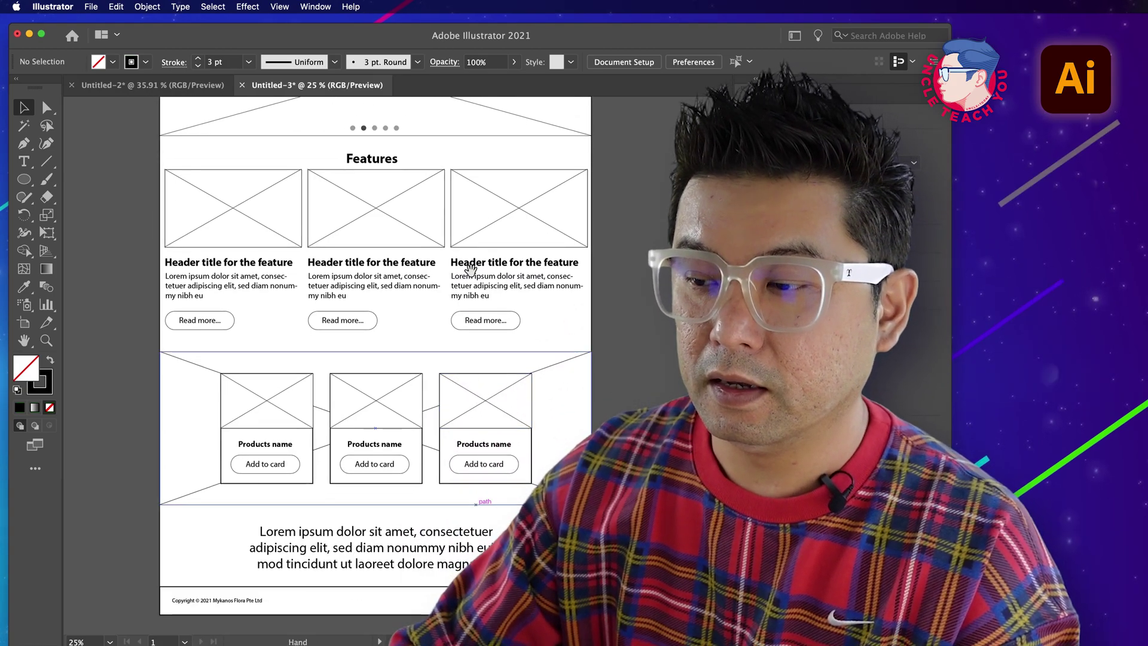
scroll(476, 388, up, 5)
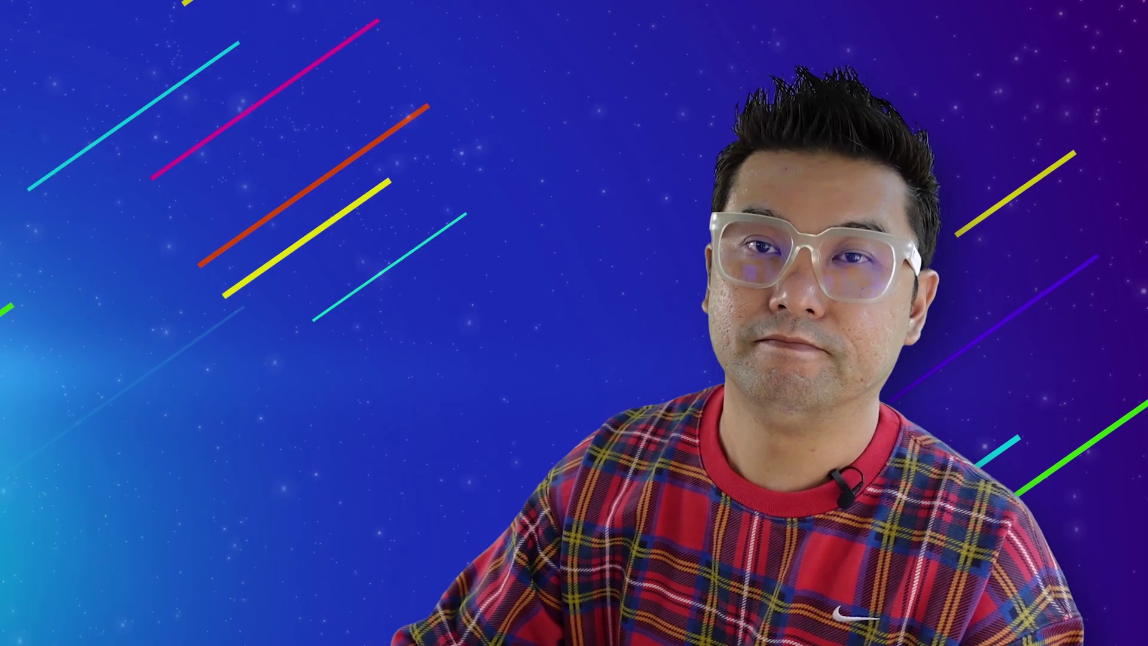